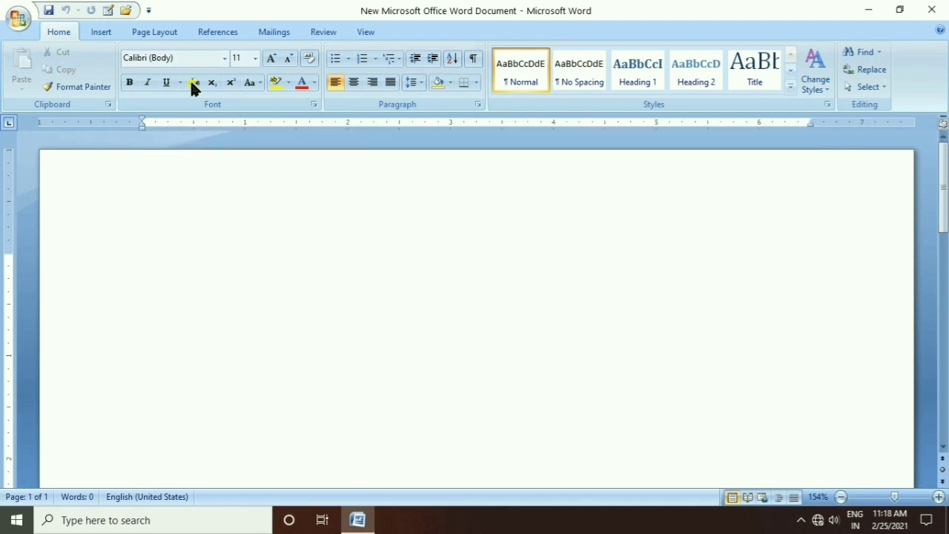
# - Switch the ribbon to the References tab
pyautogui.click(218, 37)
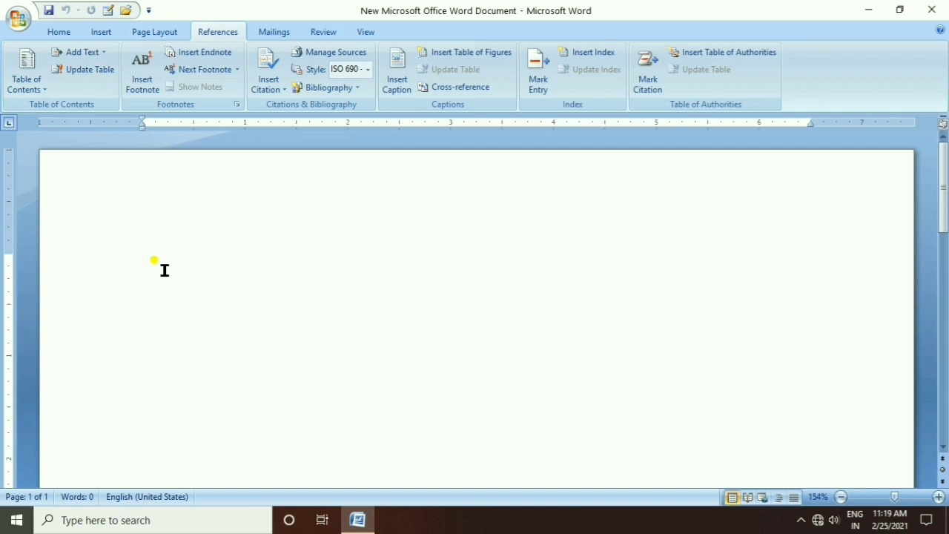
# - Generate sample paragraphs with =rand(10,8)
pyautogui.write('=')
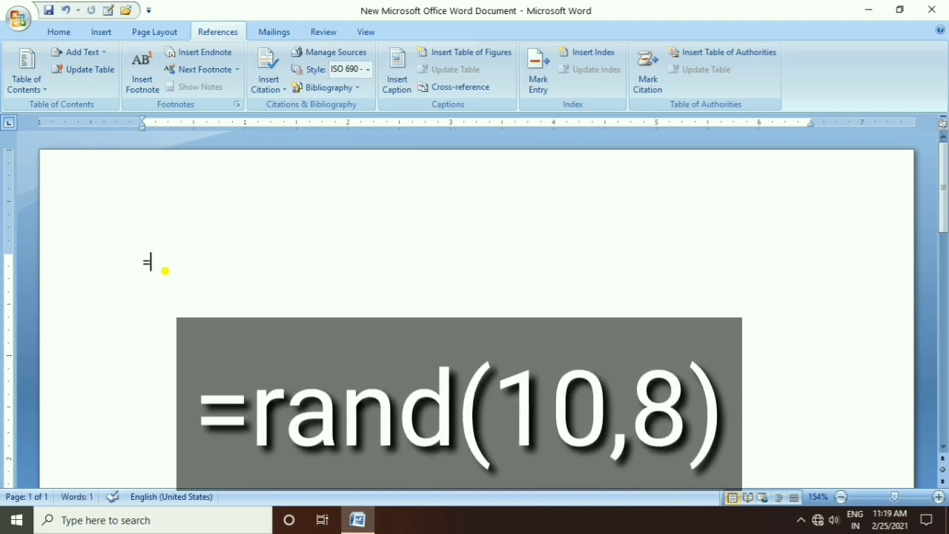
pyautogui.write('rand')
pyautogui.write('(')
pyautogui.write('10')
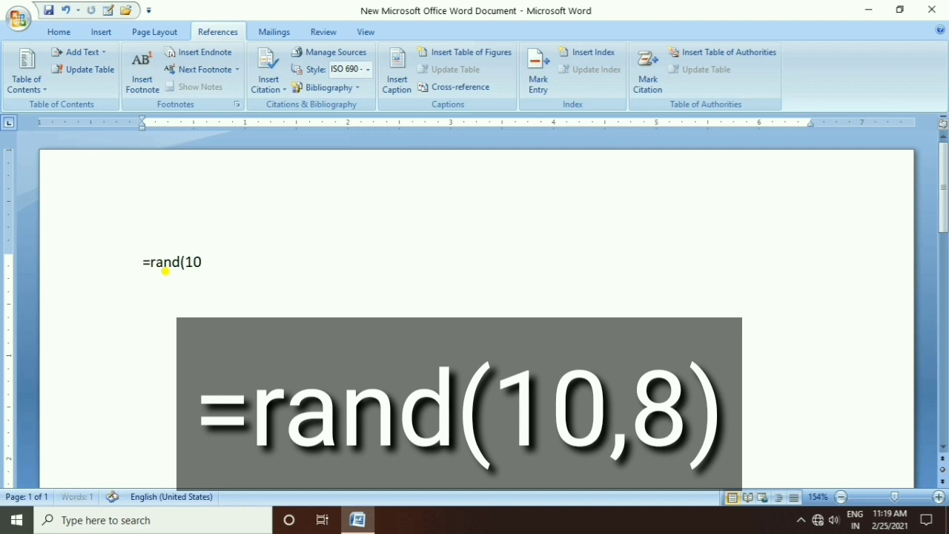
pyautogui.write(',8')
pyautogui.write(')')
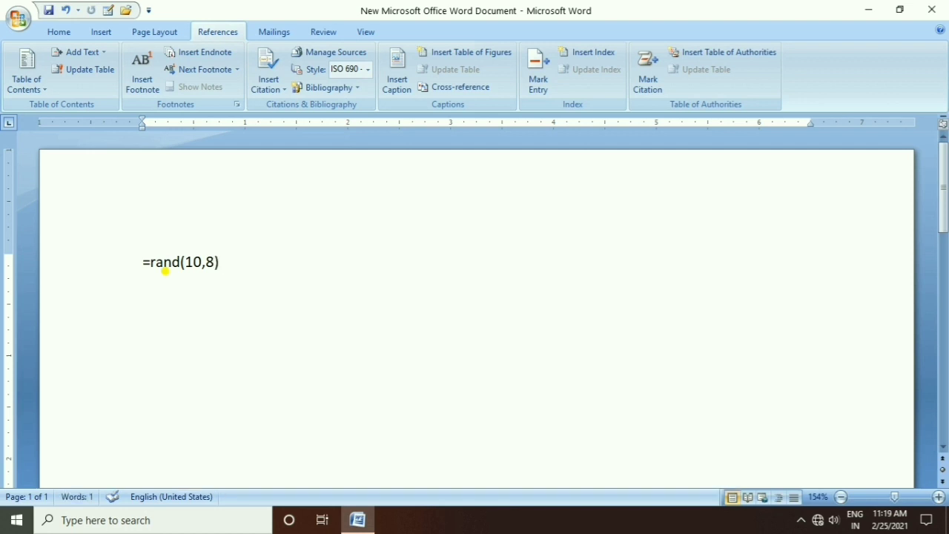
pyautogui.press('Return')
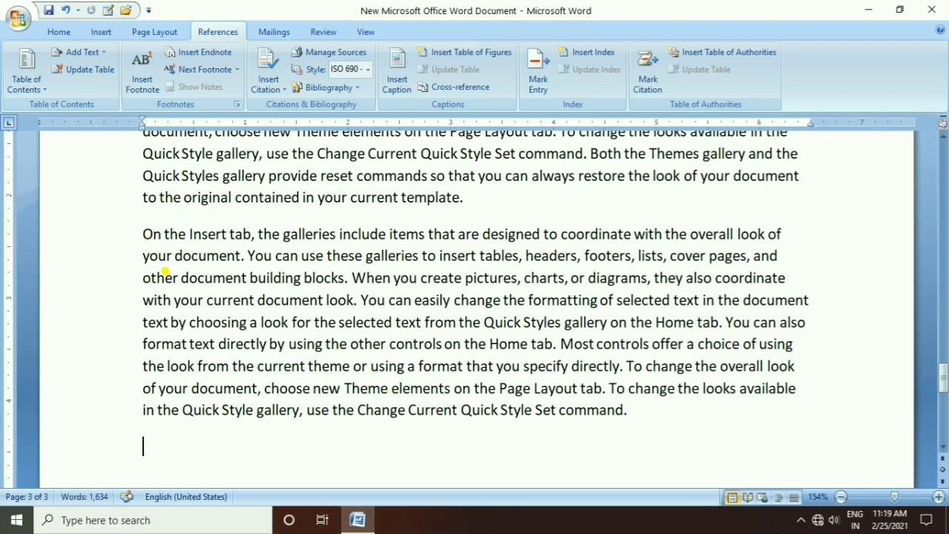
# - Return to the top and place the insertion point before the first paragraph
pyautogui.scroll(3, 185, 268)
pyautogui.scroll(5, 269, 343)
pyautogui.scroll(5, 269, 343)
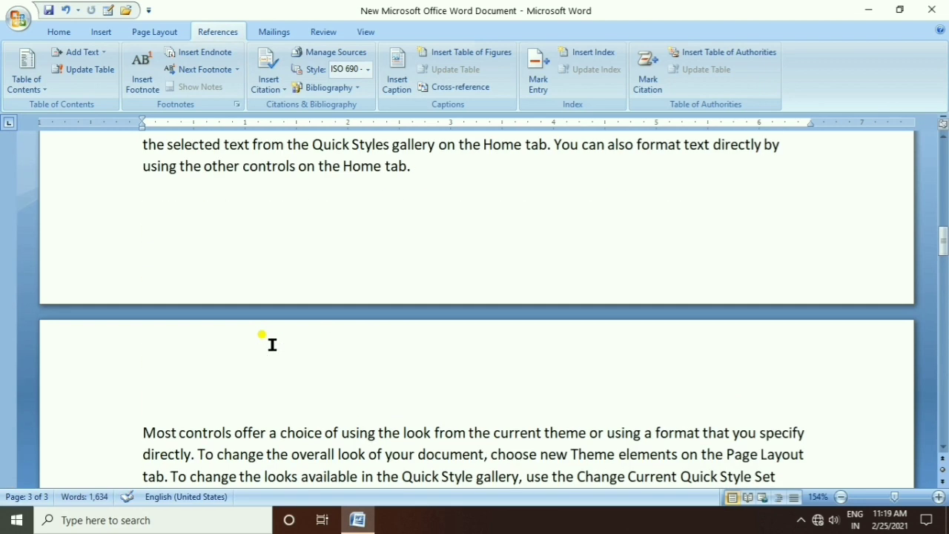
pyautogui.scroll(5, 269, 343)
pyautogui.scroll(5, 272, 345)
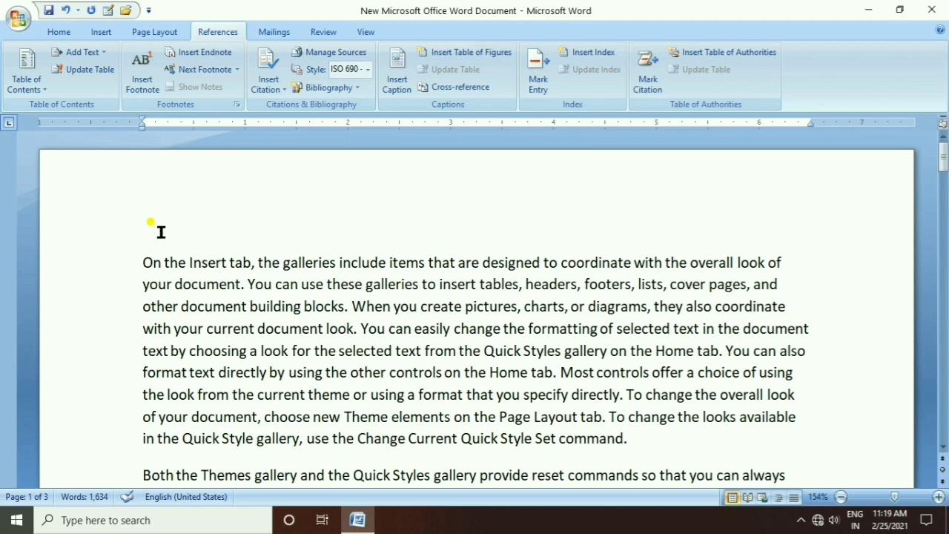
pyautogui.click(141, 253)
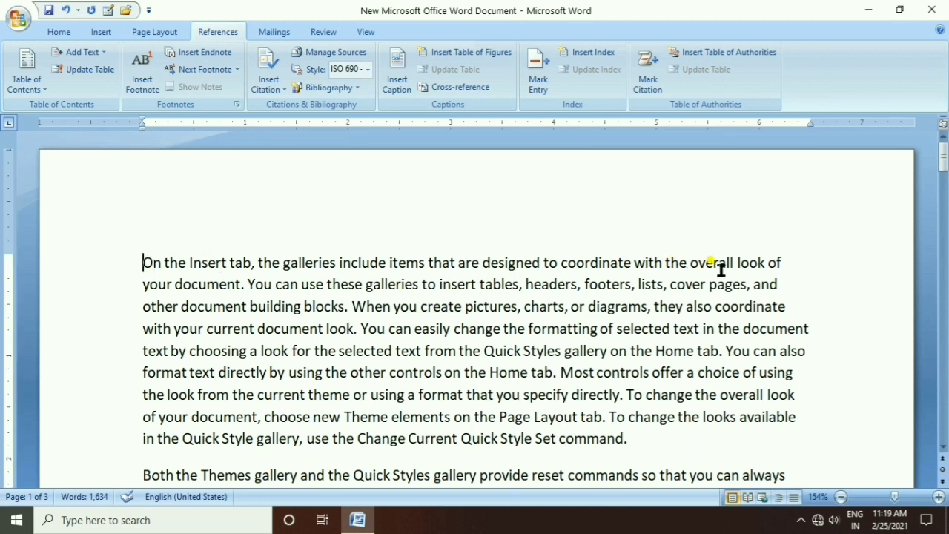
# - Add a Computer line above the first paragraph
pyautogui.press('Return')
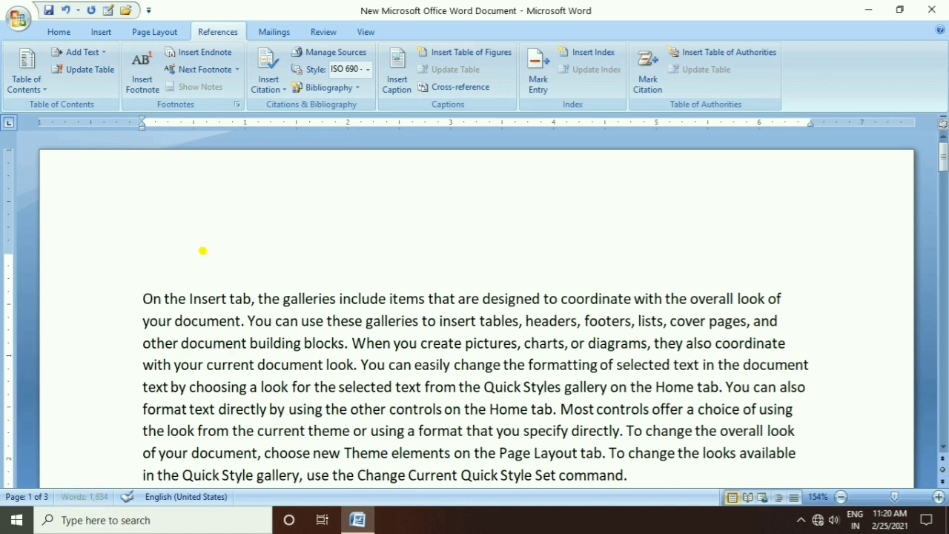
pyautogui.click(141, 275)
pyautogui.write('co')
pyautogui.press('BackSpace')
pyautogui.press('BackSpace')
pyautogui.write('Computer')
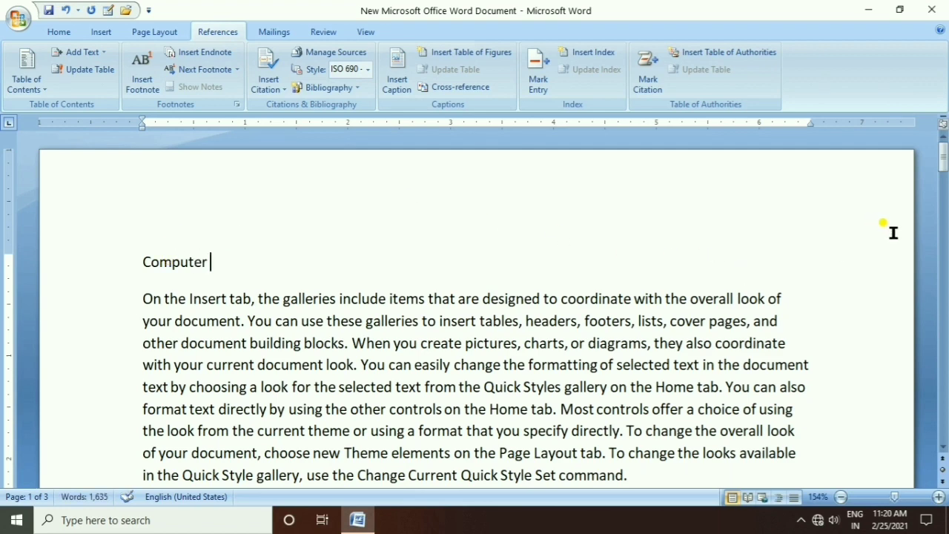
pyautogui.moveTo(943, 172); pyautogui.dragTo(943, 186)
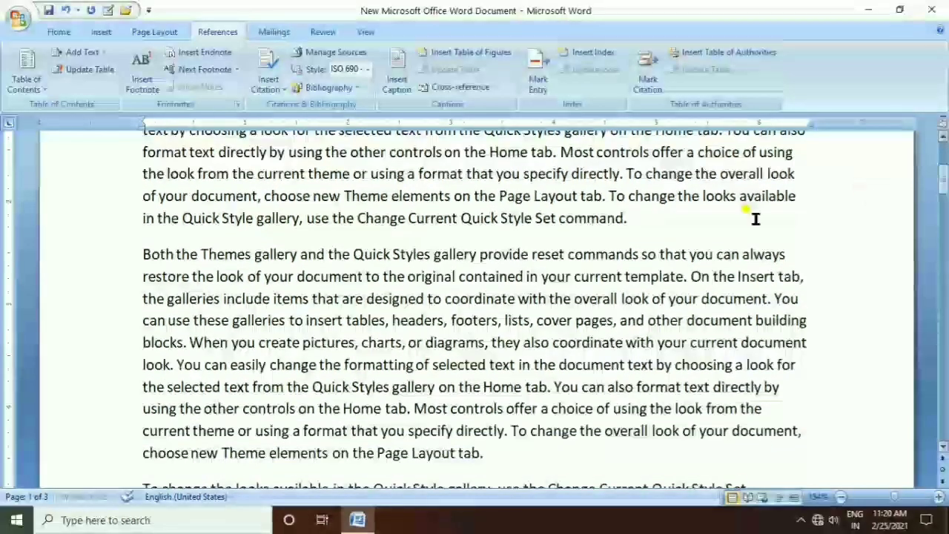
# - Add a Hardware line after the paragraph ending 'Layout tab.'
pyautogui.click(487, 452)
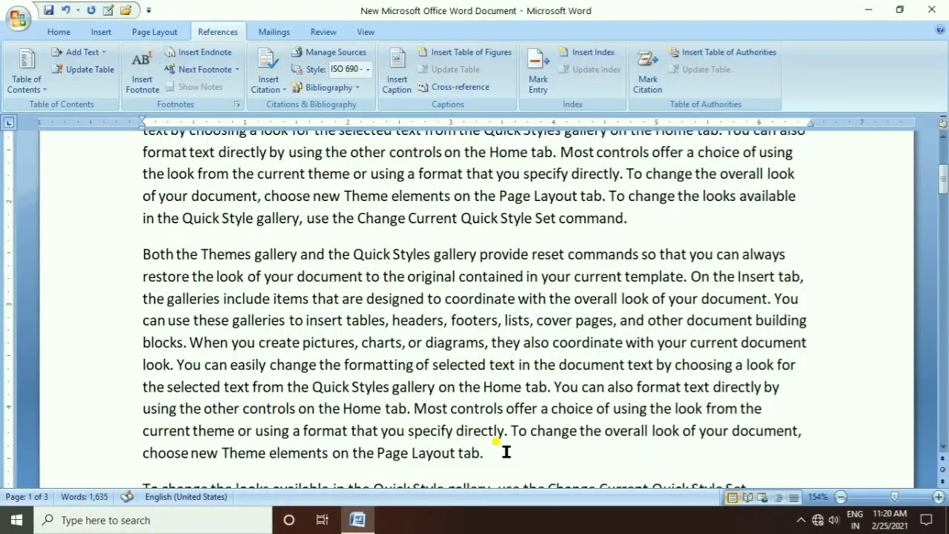
pyautogui.press('Return')
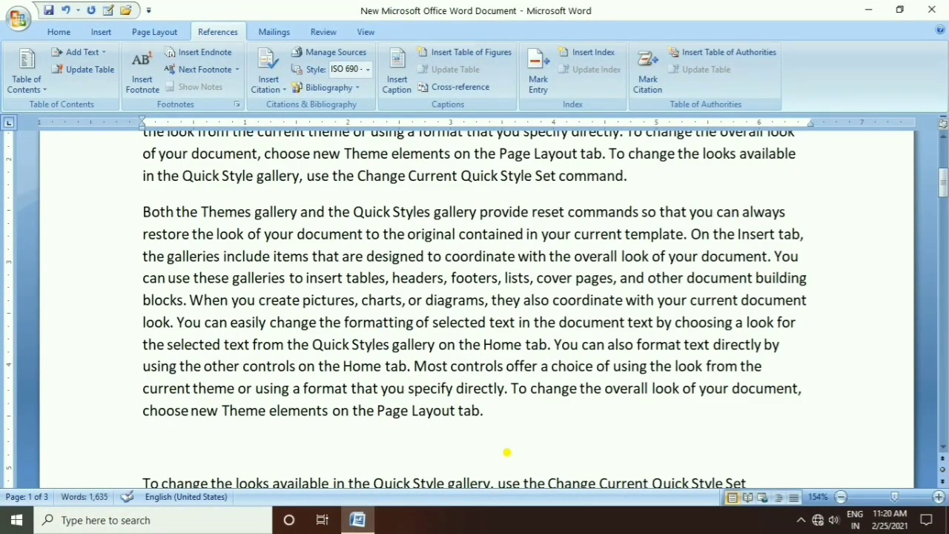
pyautogui.write('Har')
pyautogui.write('t')
pyautogui.press('BackSpace')
pyautogui.write('dw')
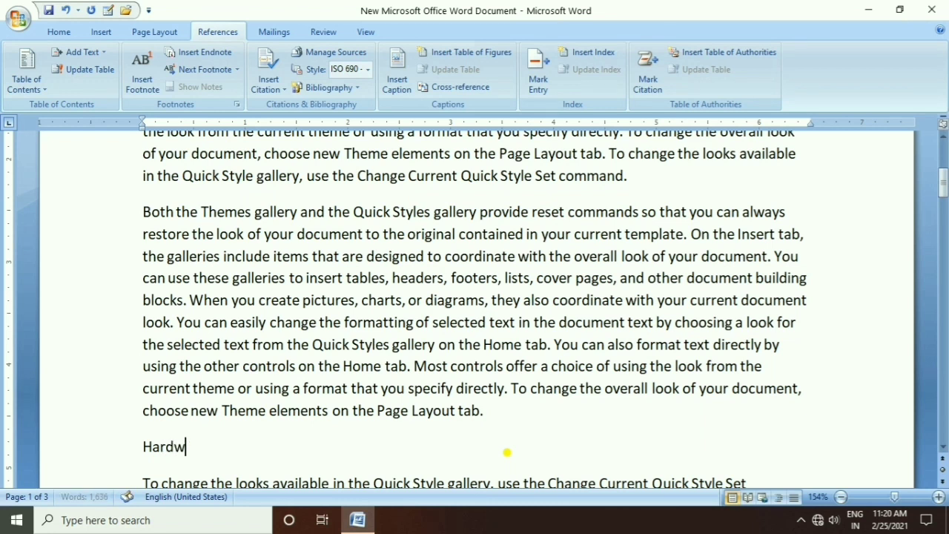
pyautogui.write('are')
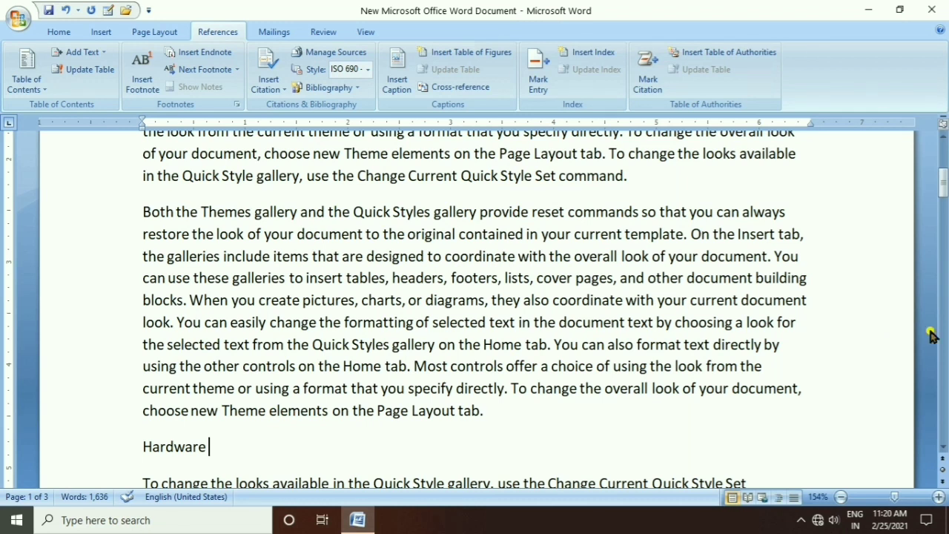
pyautogui.moveTo(943, 185); pyautogui.dragTo(944, 251)
# - Add a Software line above the paragraph beginning 'look' on page 2
pyautogui.click(145, 293)
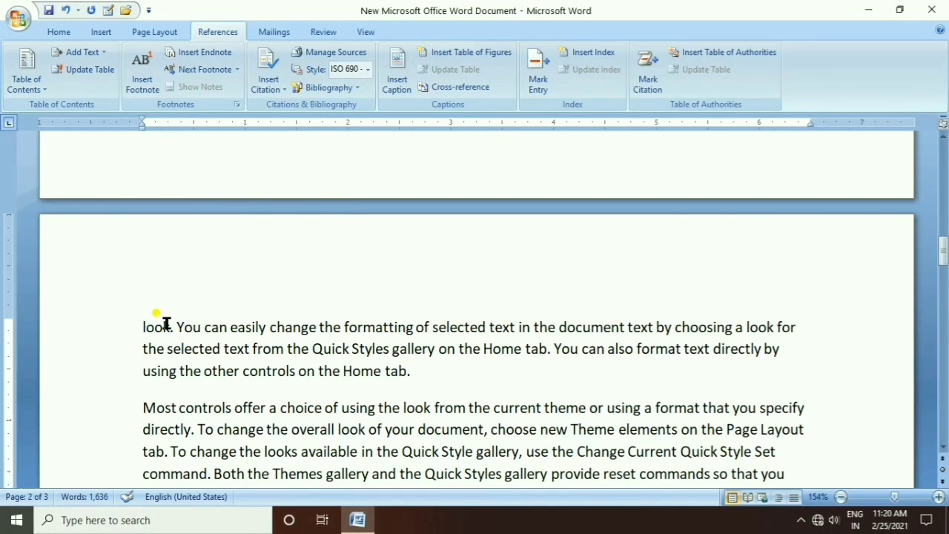
pyautogui.press('Return')
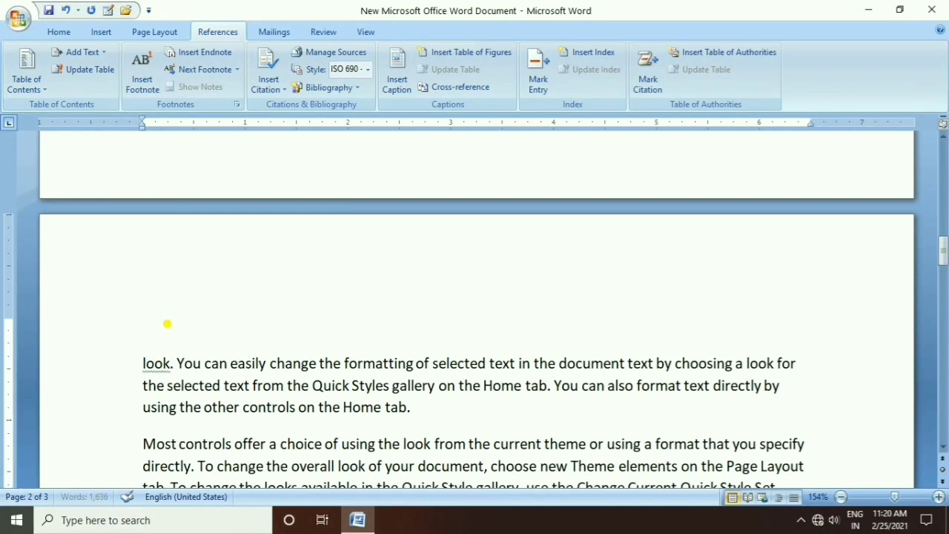
pyautogui.click(168, 324)
pyautogui.write('Sof')
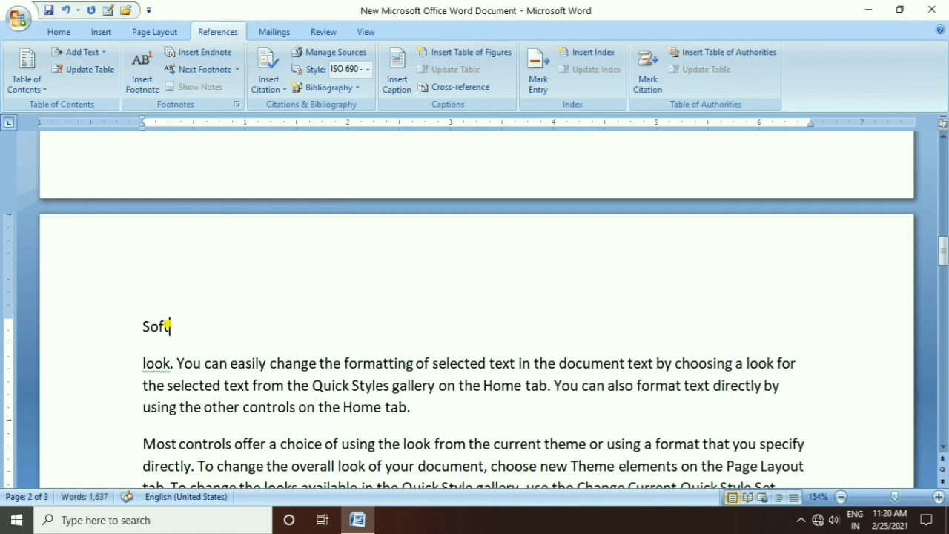
pyautogui.write('tware')
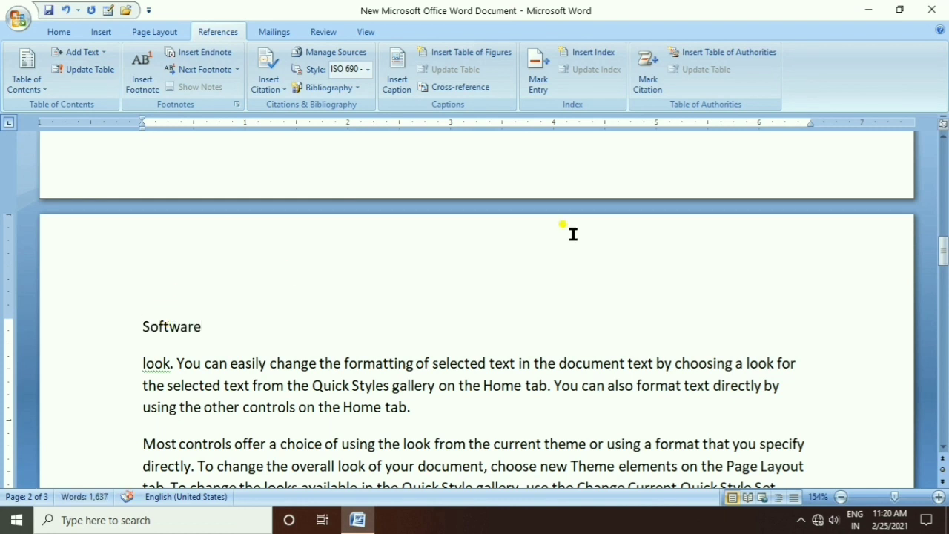
pyautogui.moveTo(940, 251); pyautogui.dragTo(943, 288)
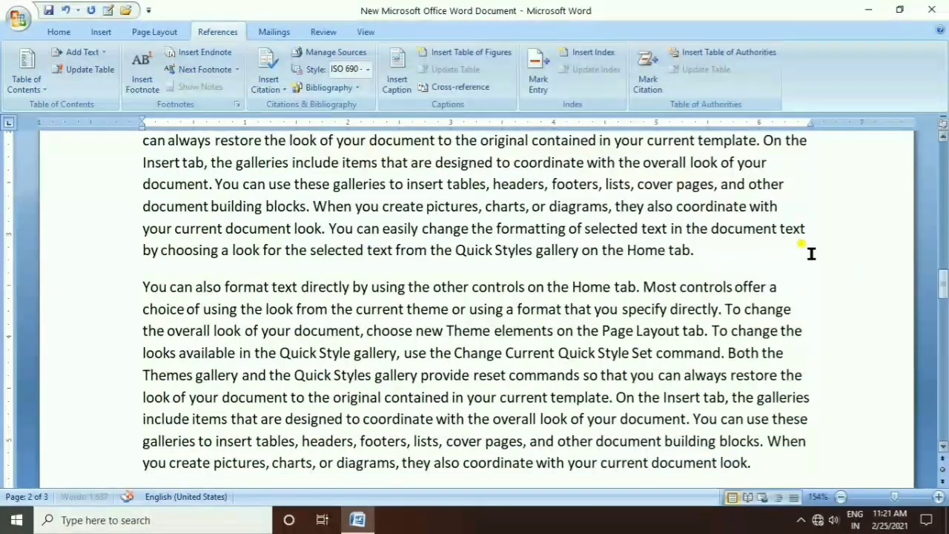
# - Add Laptop after 'Home tab.' and Desktop after 'building blocks.' as new lines
pyautogui.click(739, 253)
pyautogui.press('Return')
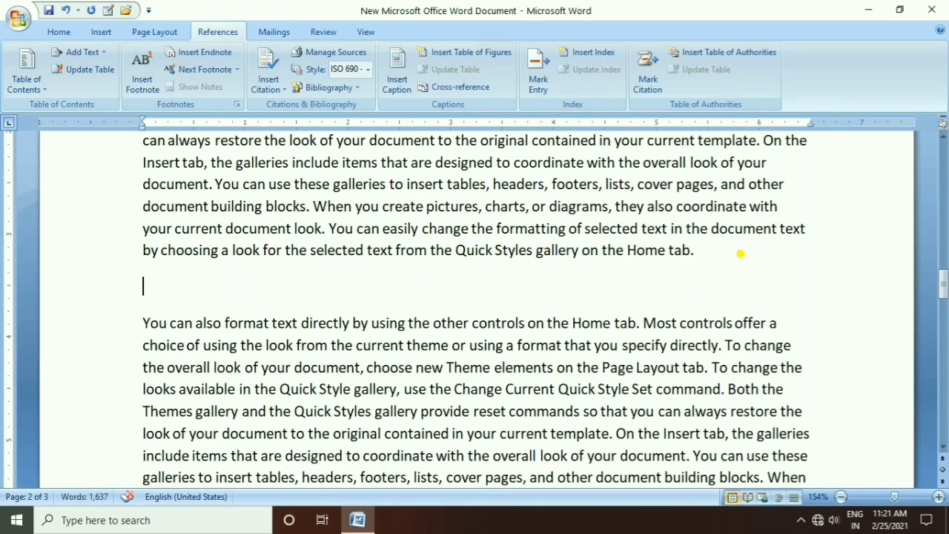
pyautogui.write('Lap')
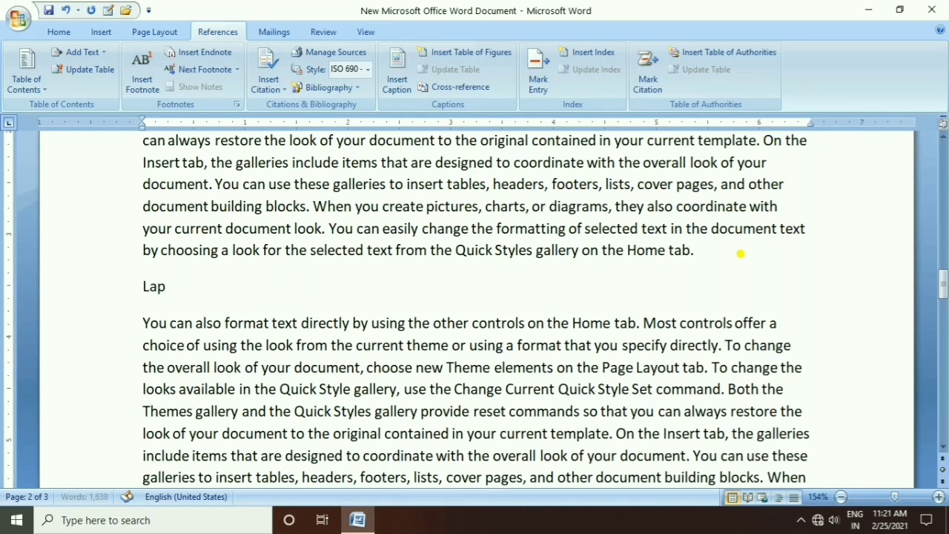
pyautogui.write('top')
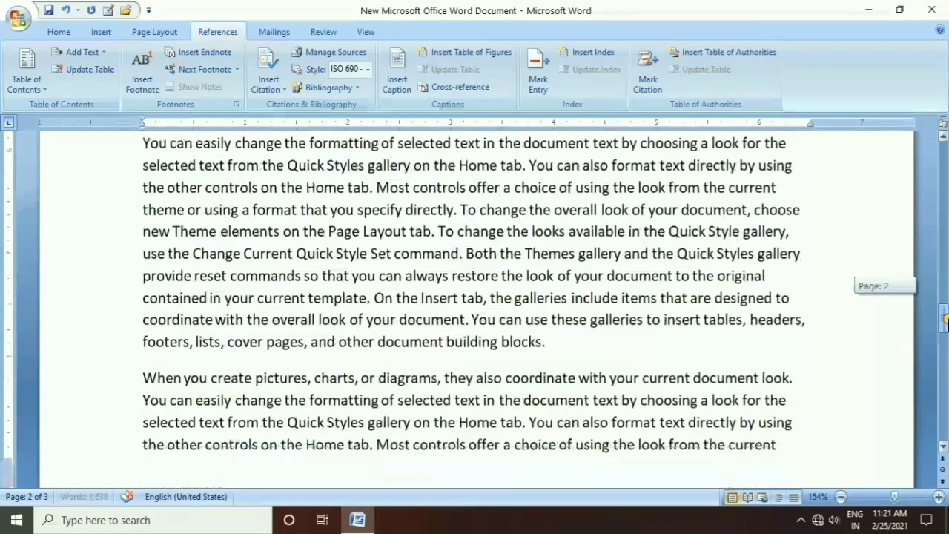
pyautogui.moveTo(943, 297); pyautogui.dragTo(943, 308)
pyautogui.click(571, 267)
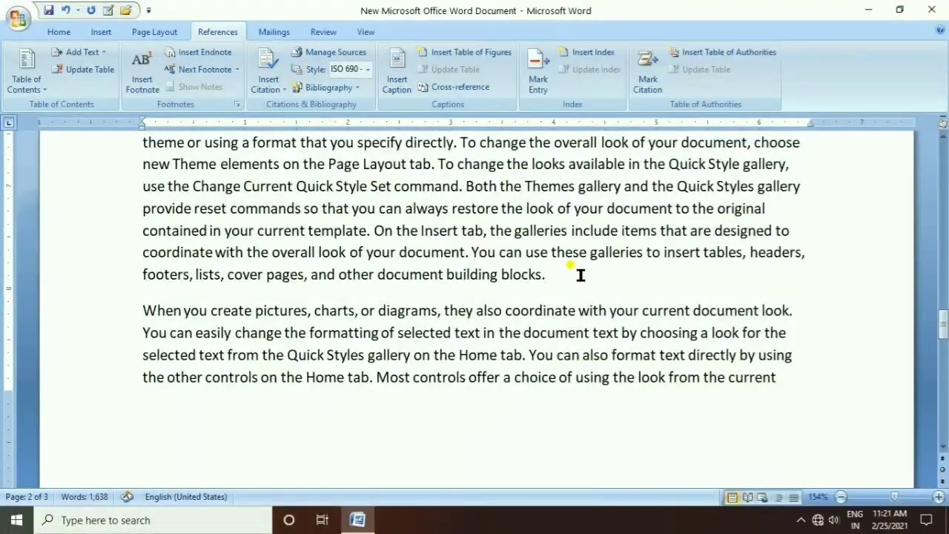
pyautogui.press('Return')
pyautogui.write('De')
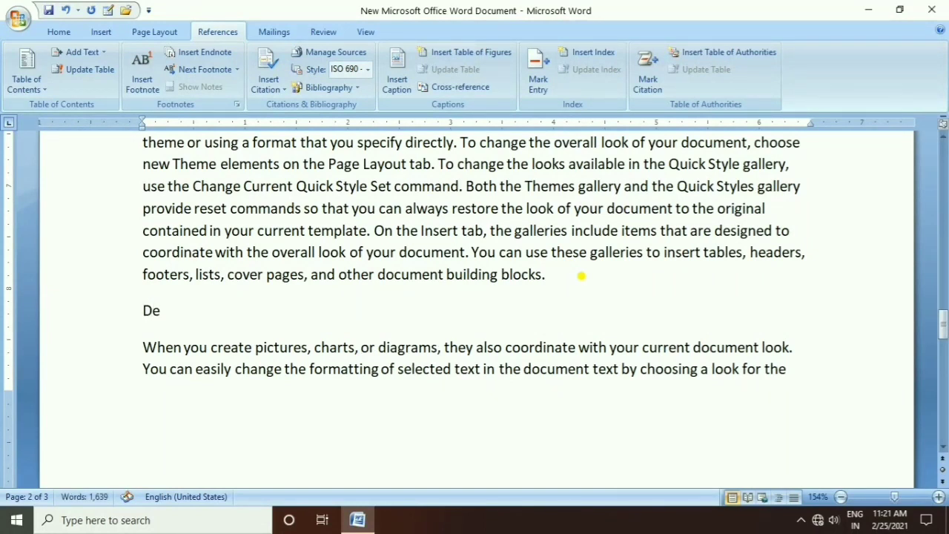
pyautogui.write('sktop')
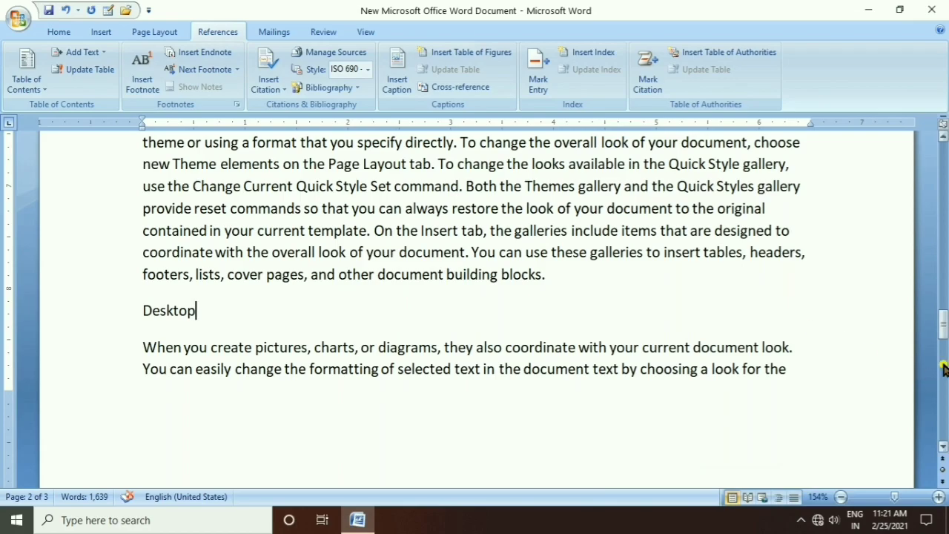
pyautogui.moveTo(944, 340); pyautogui.dragTo(943, 172)
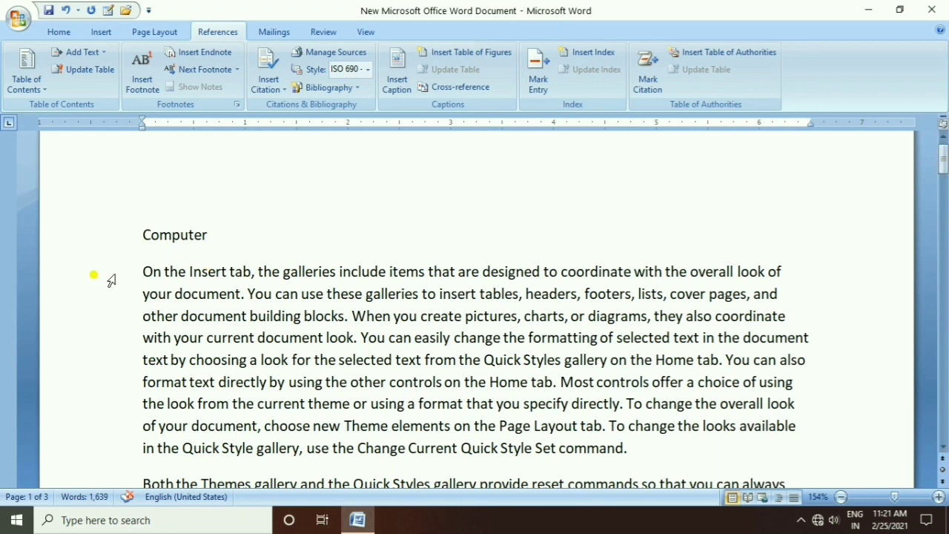
# - Apply the Heading 1 style to the Computer and Hardware lines
pyautogui.click(214, 235)
pyautogui.moveTo(214, 235); pyautogui.dragTo(137, 229)
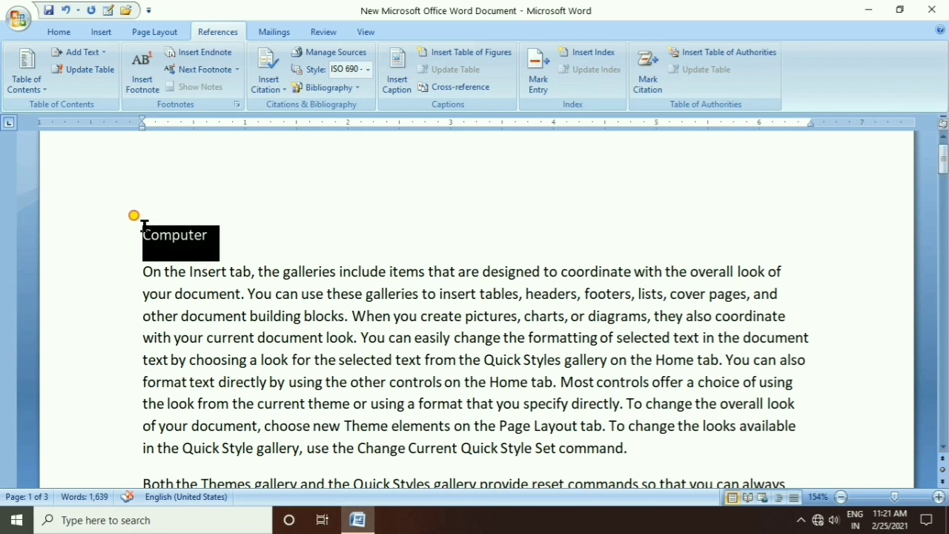
pyautogui.click(55, 34)
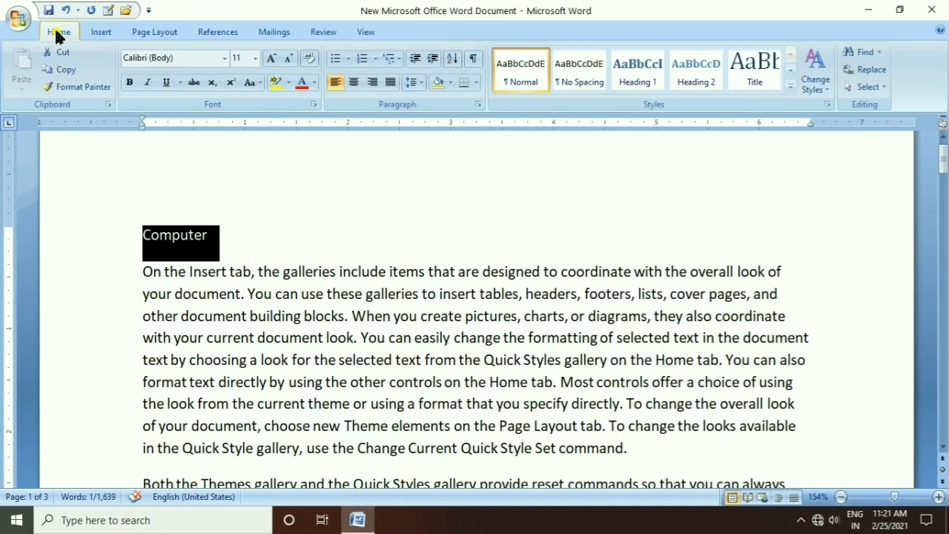
pyautogui.click(632, 82)
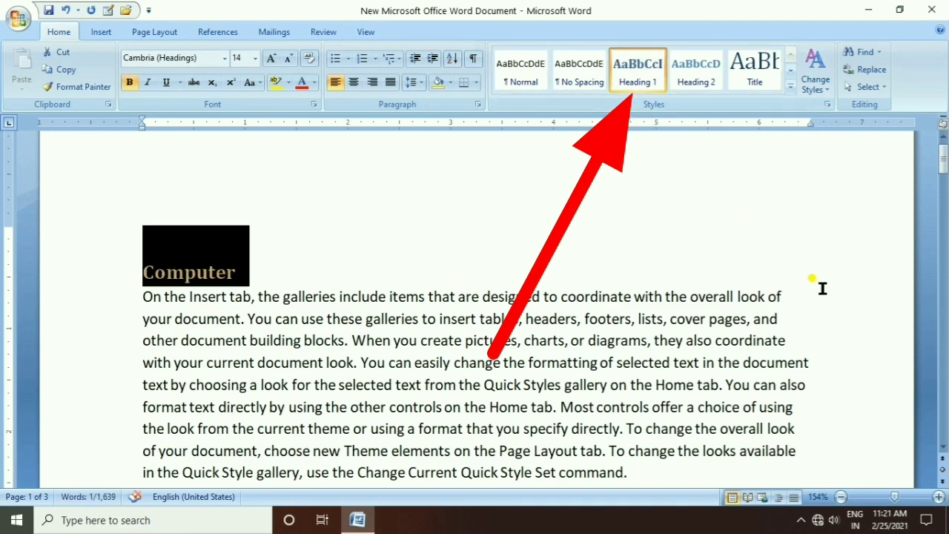
pyautogui.moveTo(943, 157); pyautogui.dragTo(944, 192)
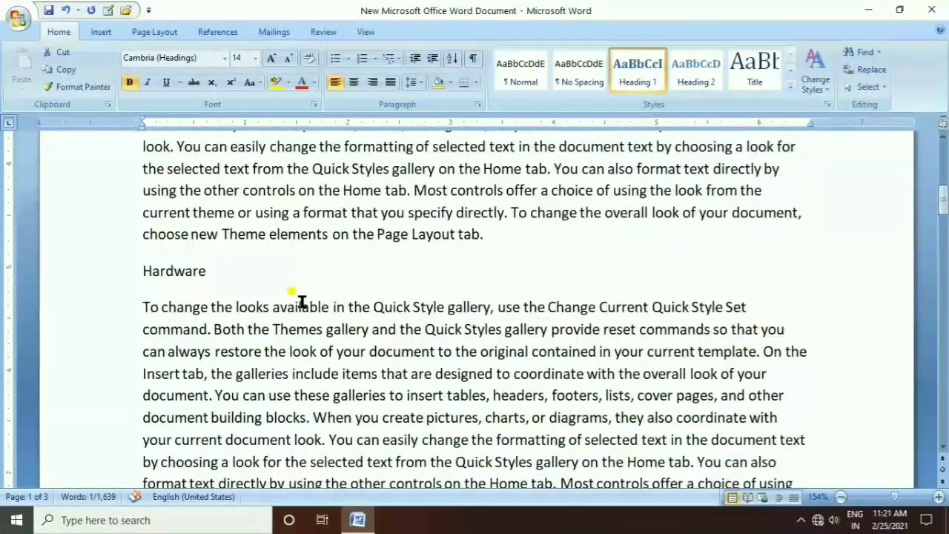
pyautogui.moveTo(209, 273); pyautogui.dragTo(108, 253)
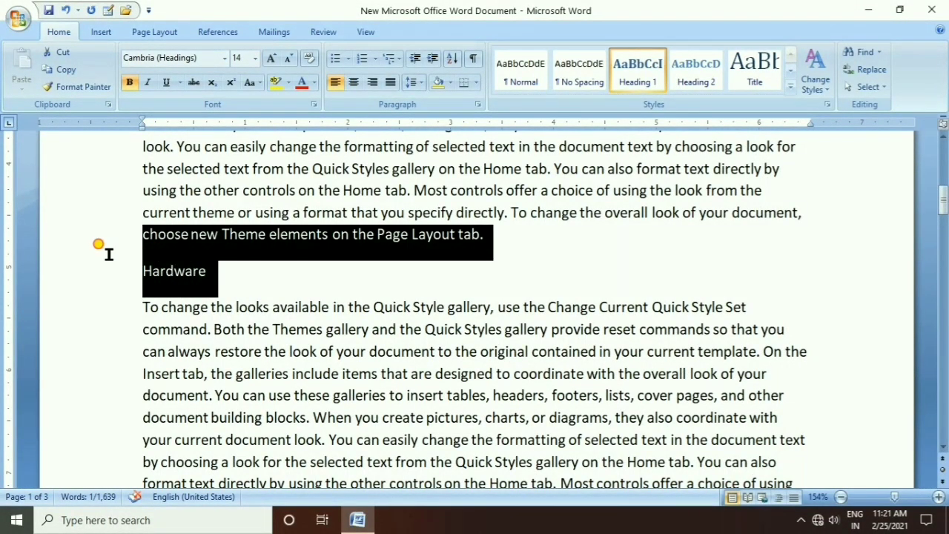
pyautogui.moveTo(209, 271)
pyautogui.mouseDown()
pyautogui.moveTo(144, 260)
pyautogui.moveTo(138, 268)
pyautogui.mouseUp()
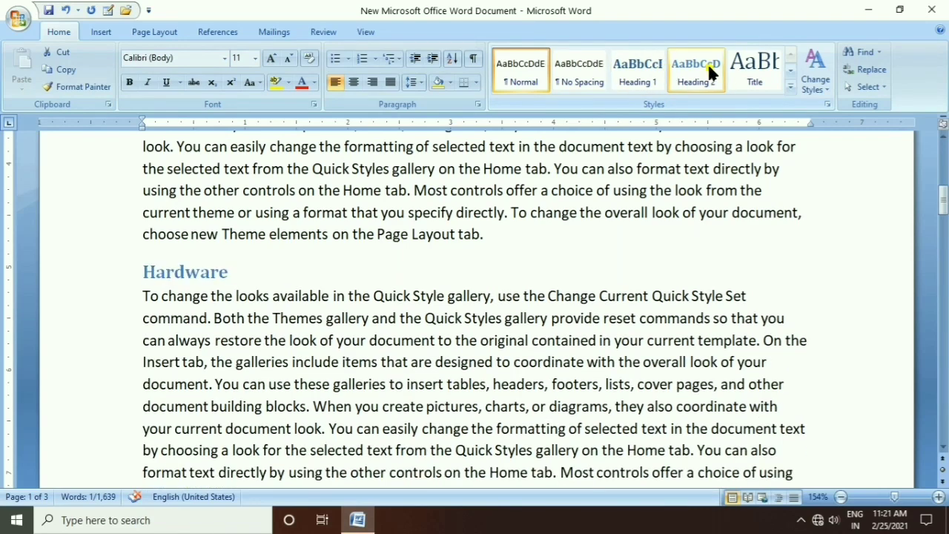
pyautogui.click(638, 71)
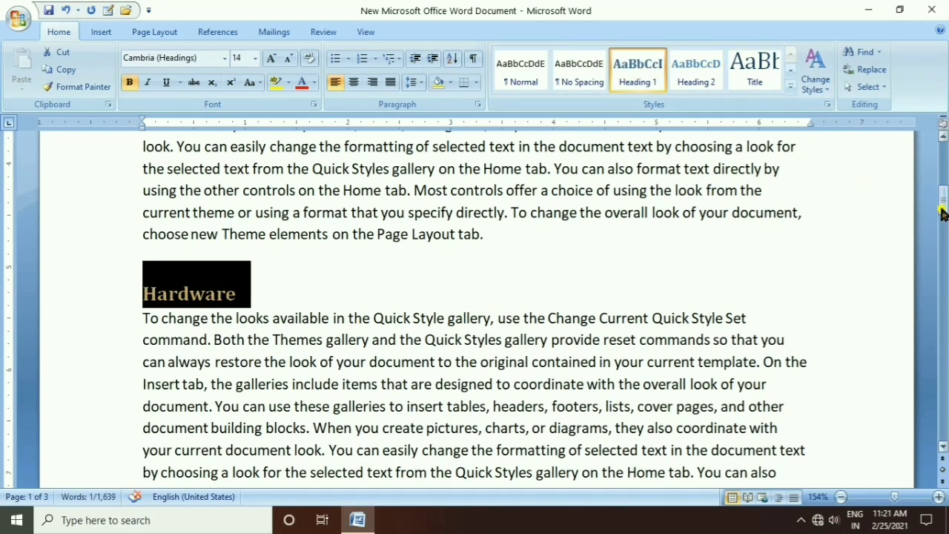
# - Apply Heading 1 to the Software, Laptop and Desktop lines
pyautogui.moveTo(944, 206); pyautogui.dragTo(944, 237)
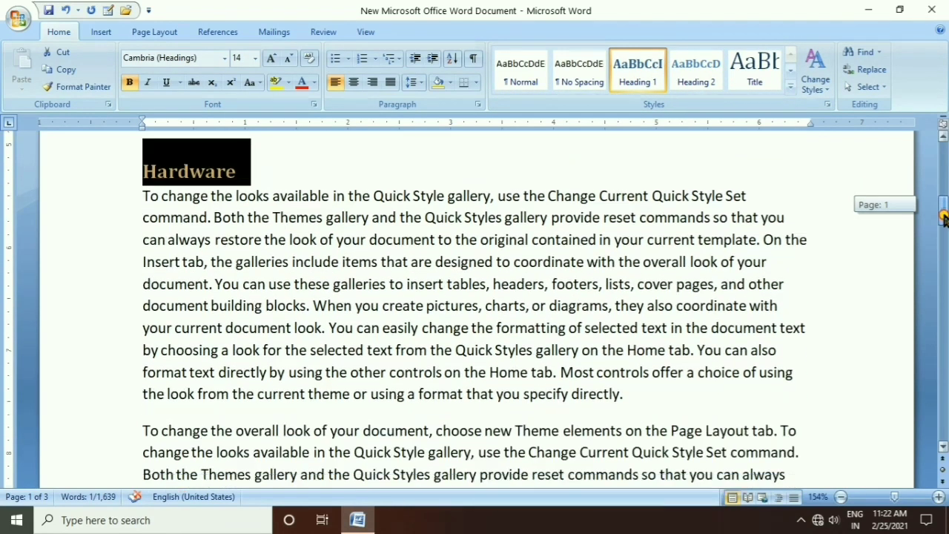
pyautogui.moveTo(945, 237); pyautogui.dragTo(944, 261)
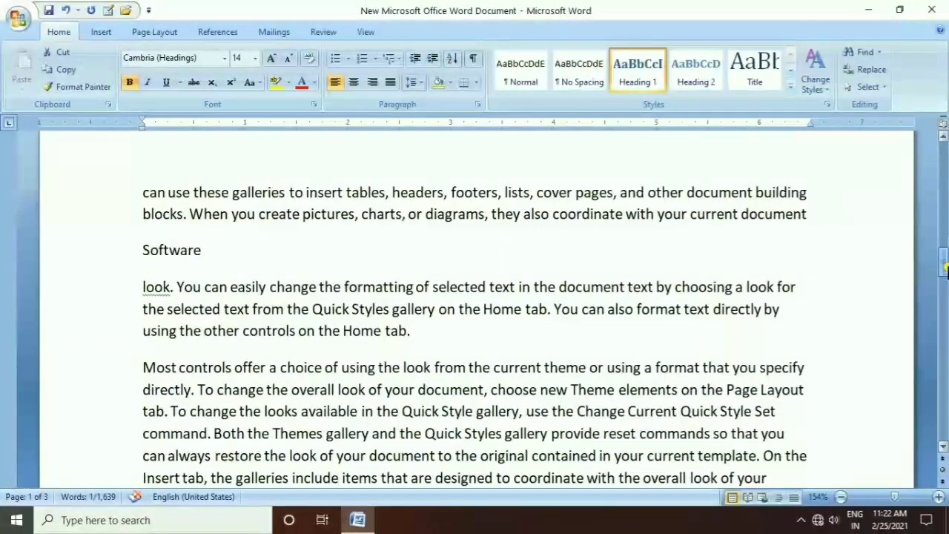
pyautogui.moveTo(205, 250); pyautogui.dragTo(120, 249)
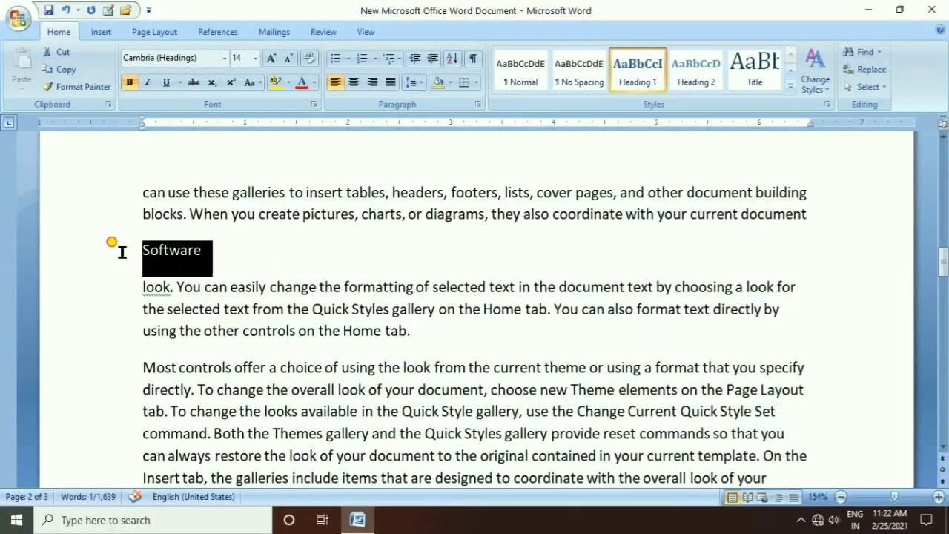
pyautogui.click(636, 70)
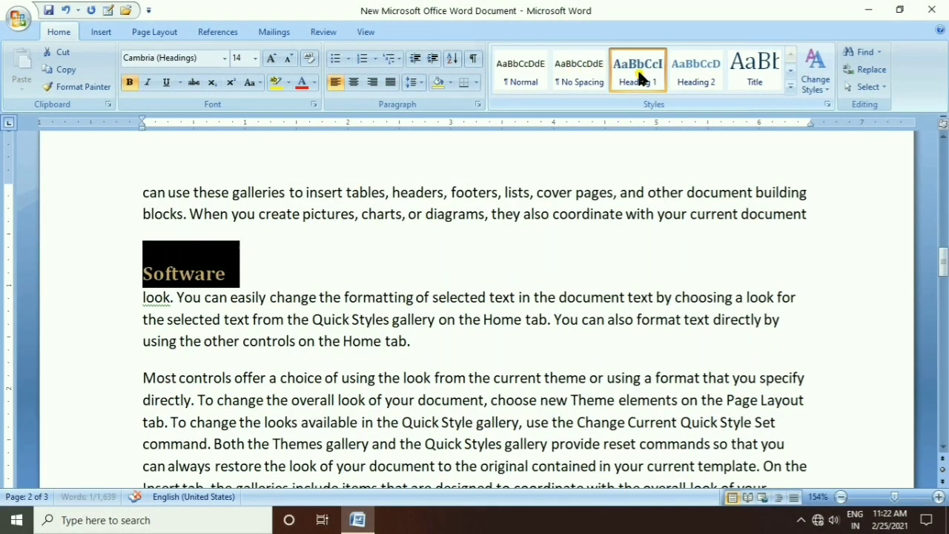
pyautogui.moveTo(943, 256); pyautogui.dragTo(943, 290)
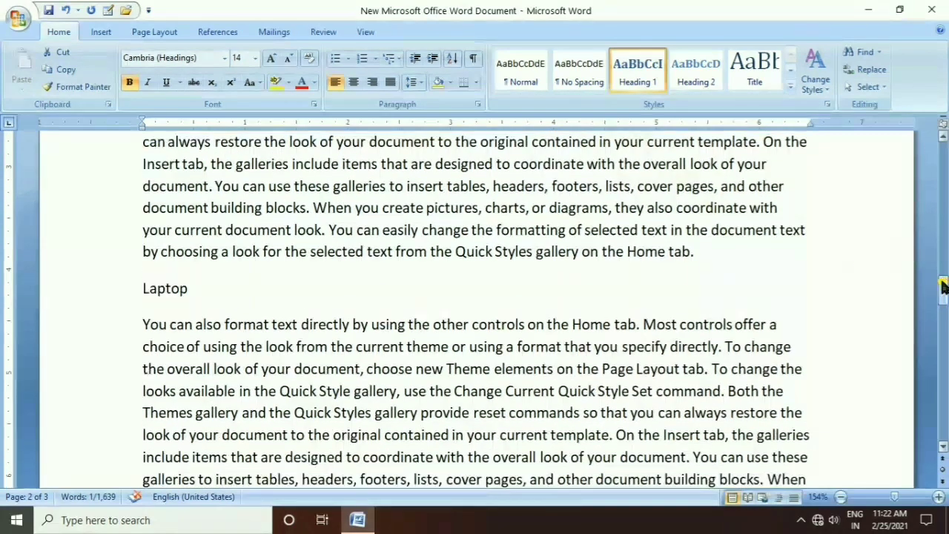
pyautogui.moveTo(192, 289); pyautogui.dragTo(125, 288)
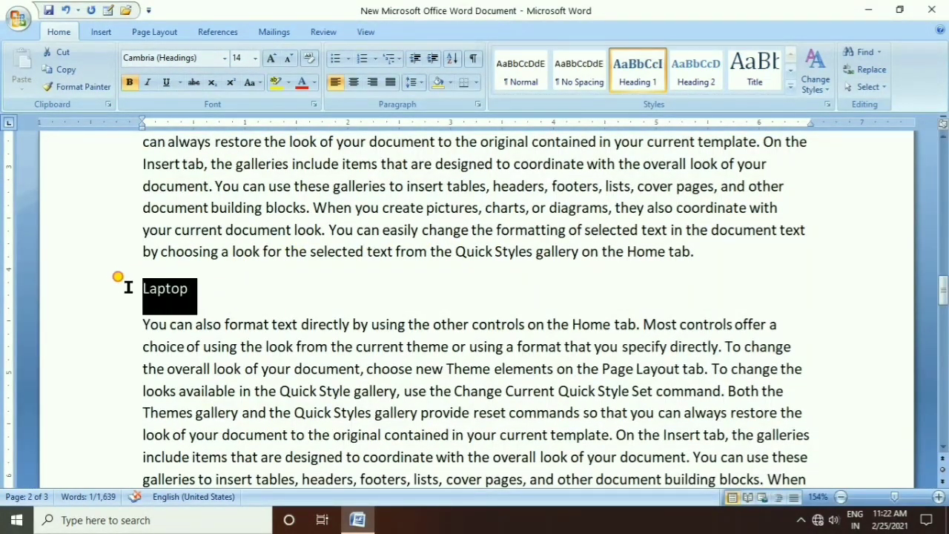
pyautogui.click(636, 68)
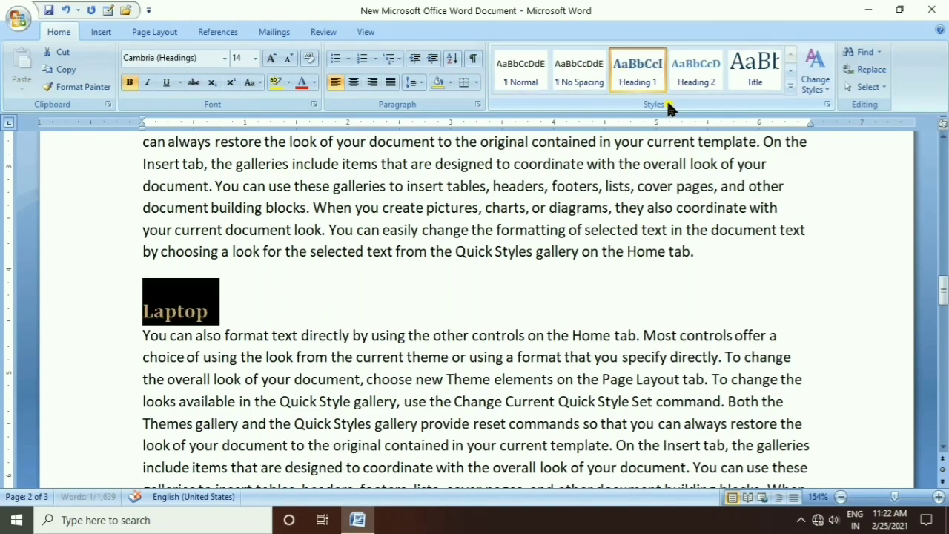
pyautogui.moveTo(943, 289); pyautogui.dragTo(945, 357)
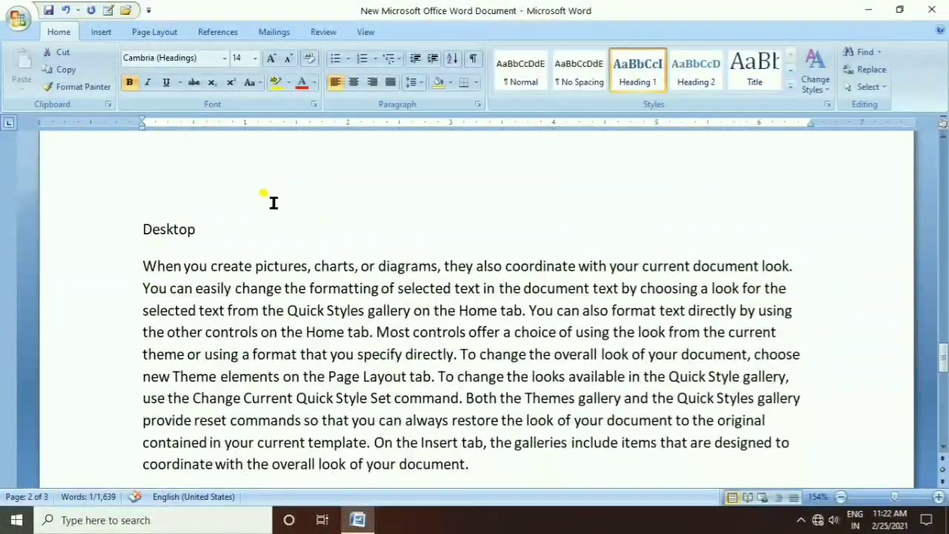
pyautogui.moveTo(203, 225); pyautogui.dragTo(144, 222)
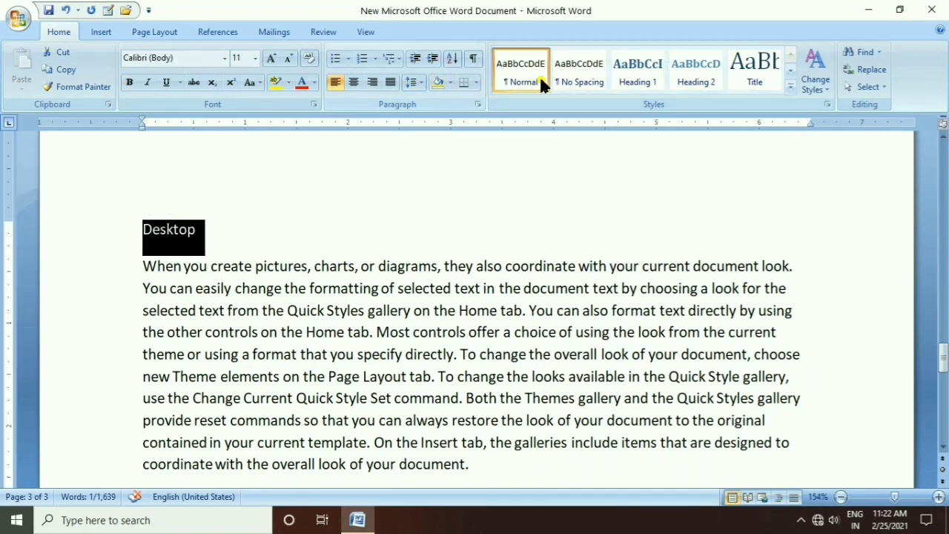
pyautogui.click(621, 77)
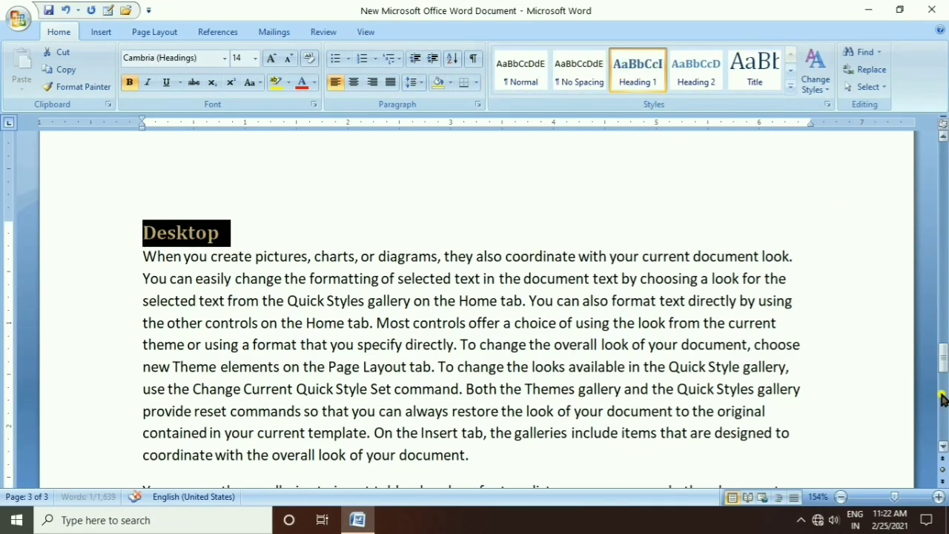
pyautogui.moveTo(944, 363)
pyautogui.mouseDown()
pyautogui.moveTo(944, 396)
pyautogui.moveTo(942, 159)
pyautogui.mouseUp()
# - Insert a page break before Computer and delete the empty line on the new first page
pyautogui.click(243, 224)
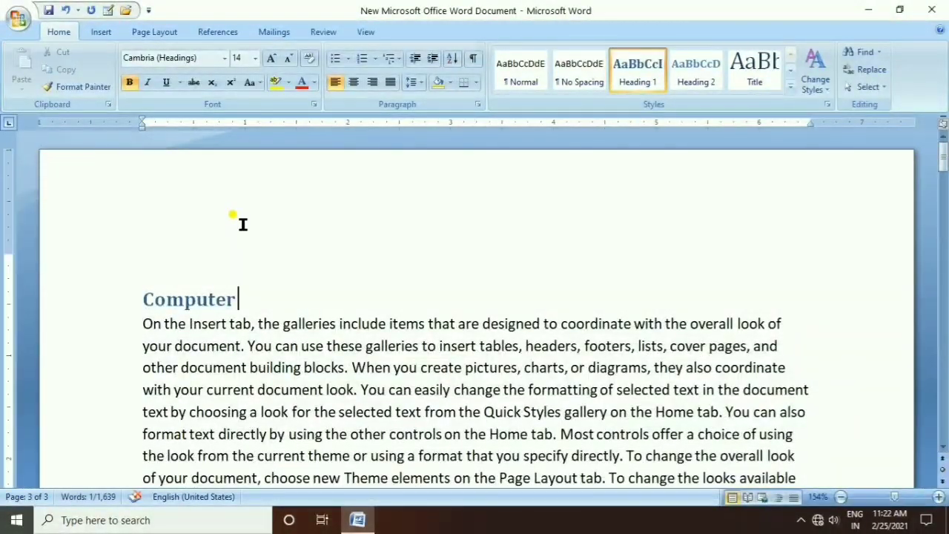
pyautogui.click(138, 295)
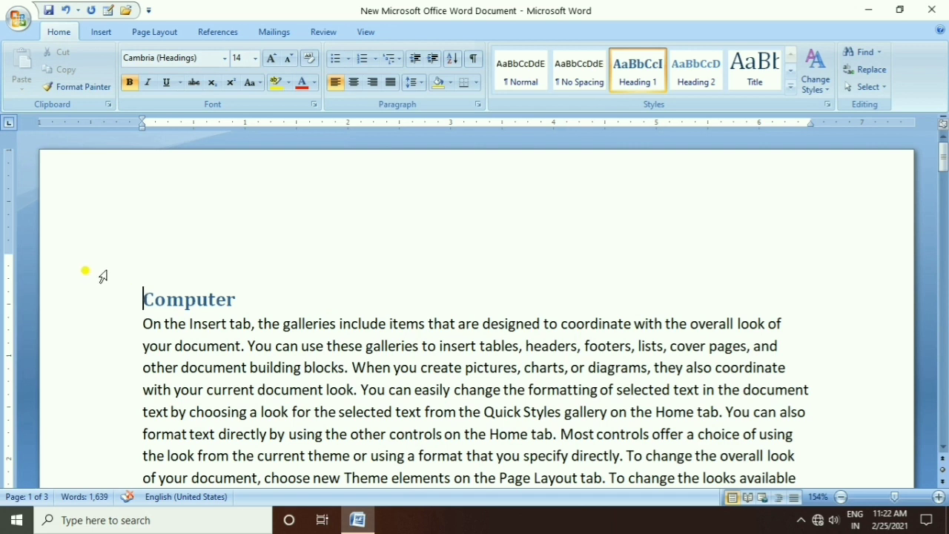
pyautogui.hotkey('ctrl', 'Return')
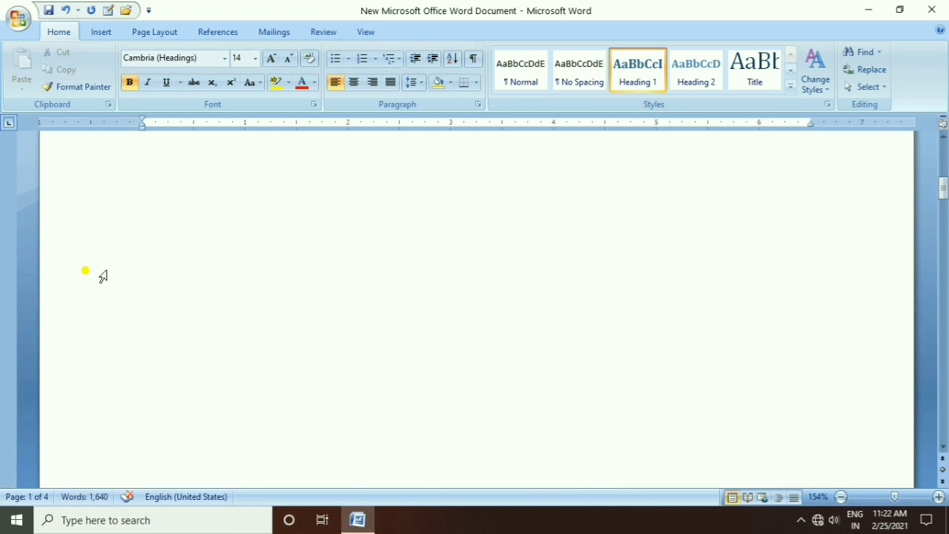
pyautogui.click(102, 276)
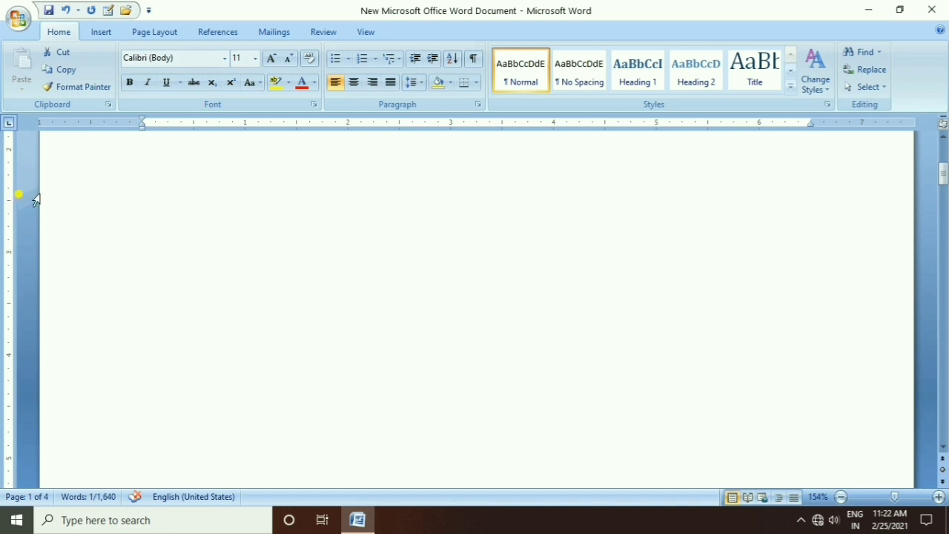
pyautogui.scroll(1, 36, 200)
pyautogui.moveTo(8, 253); pyautogui.dragTo(9, 201)
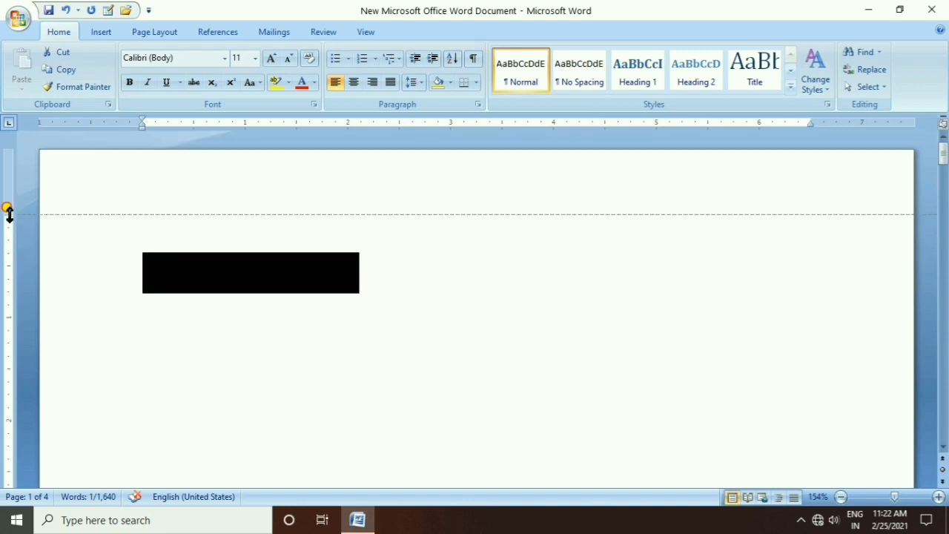
pyautogui.press('Delete')
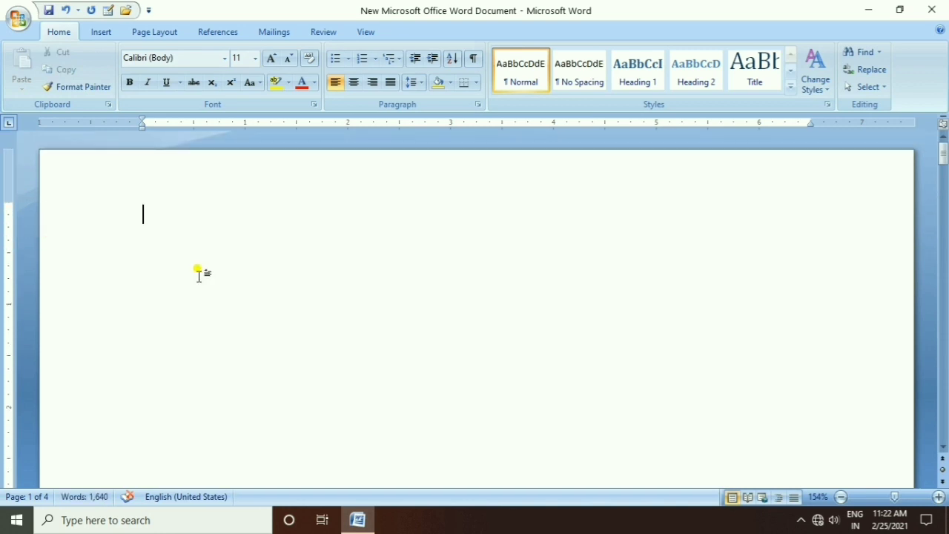
pyautogui.moveTo(945, 174); pyautogui.dragTo(945, 245)
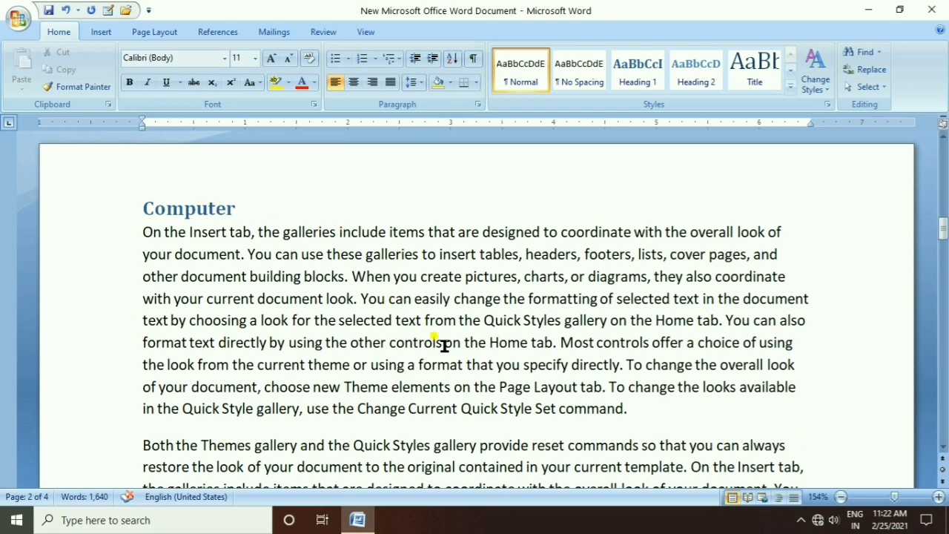
pyautogui.moveTo(943, 236); pyautogui.dragTo(945, 302)
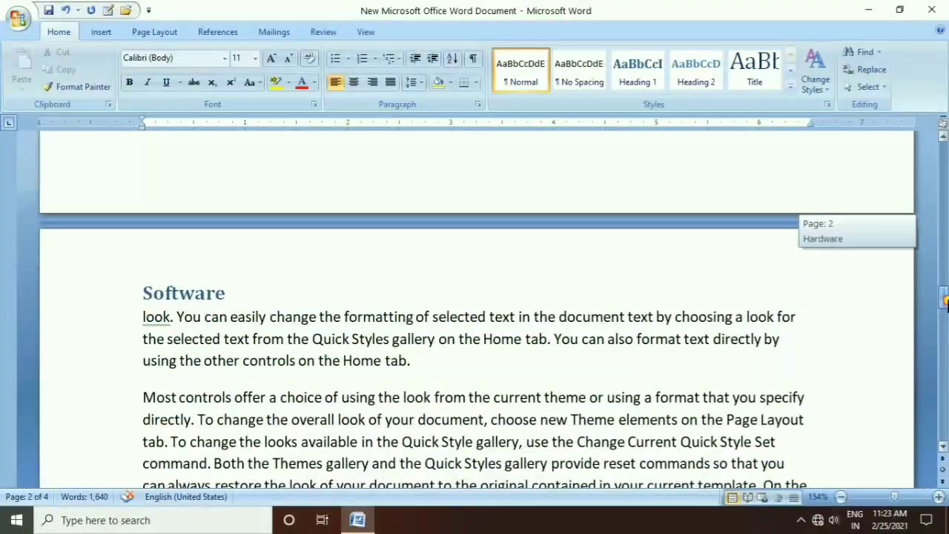
pyautogui.moveTo(945, 303); pyautogui.dragTo(945, 355)
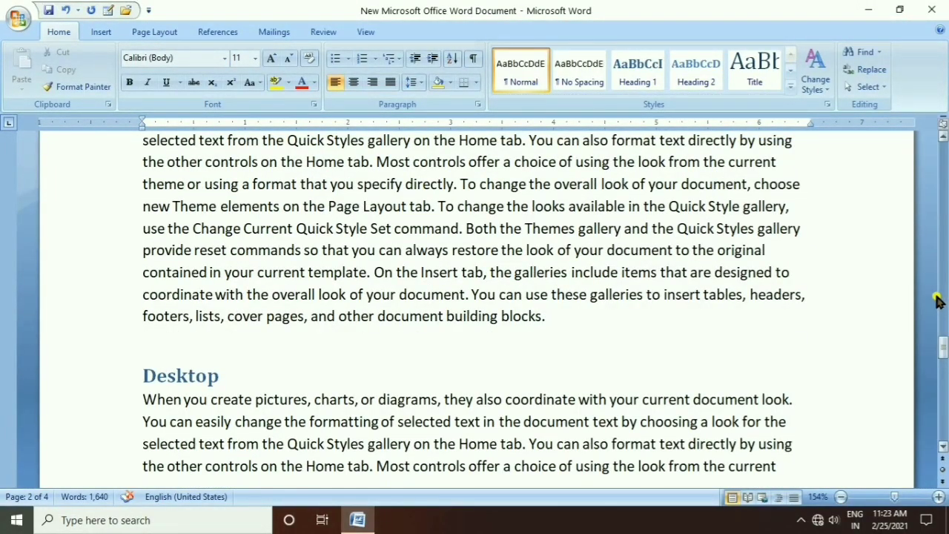
pyautogui.moveTo(941, 347)
pyautogui.mouseDown()
pyautogui.moveTo(945, 401)
pyautogui.moveTo(944, 128)
pyautogui.mouseUp()
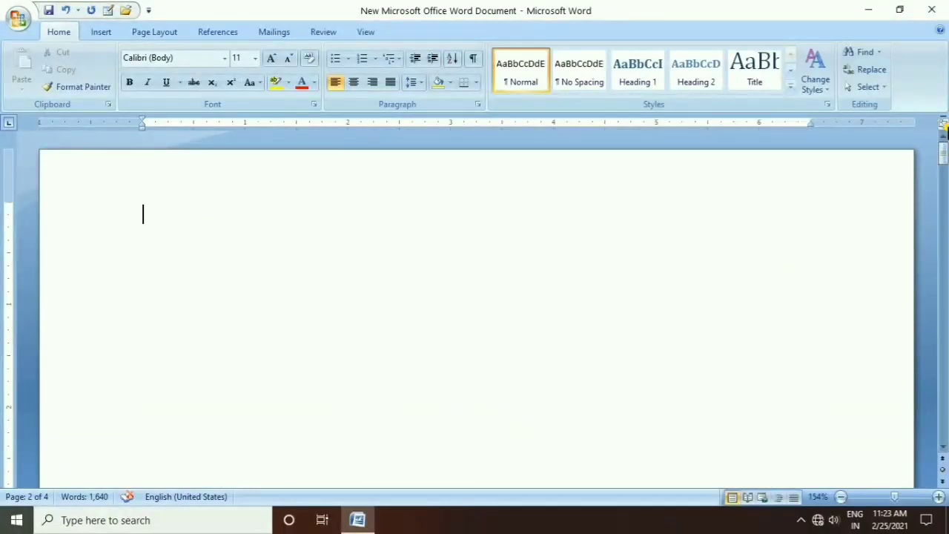
pyautogui.moveTo(943, 159)
pyautogui.mouseDown()
pyautogui.moveTo(944, 181)
pyautogui.moveTo(943, 152)
pyautogui.mouseUp()
pyautogui.click(157, 212)
# - Insert Automatic Table 1 from the References tab's Table of Contents gallery
pyautogui.click(217, 32)
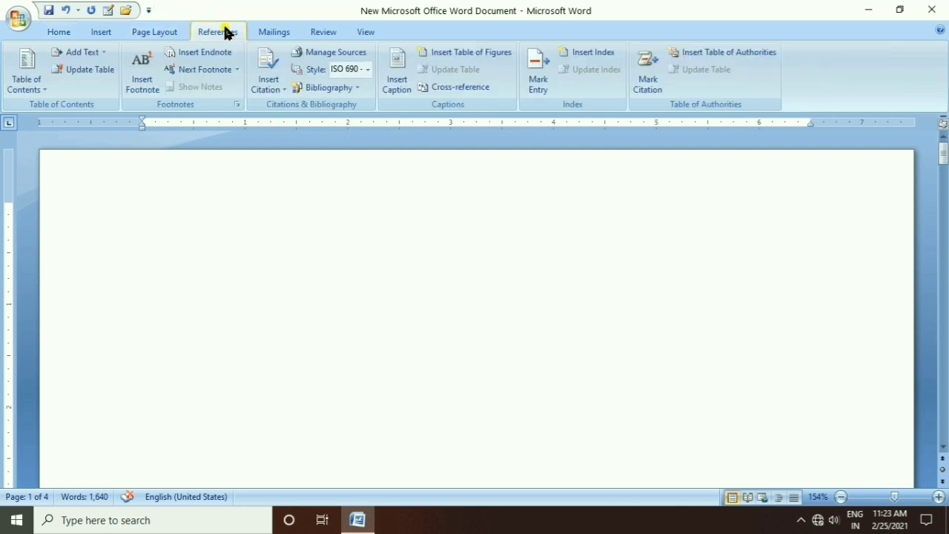
pyautogui.click(37, 86)
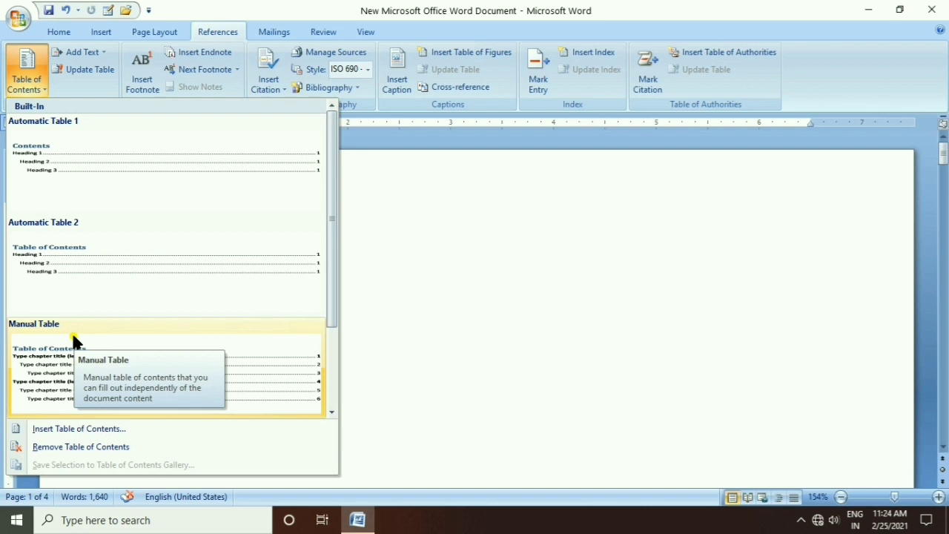
pyautogui.click(57, 162)
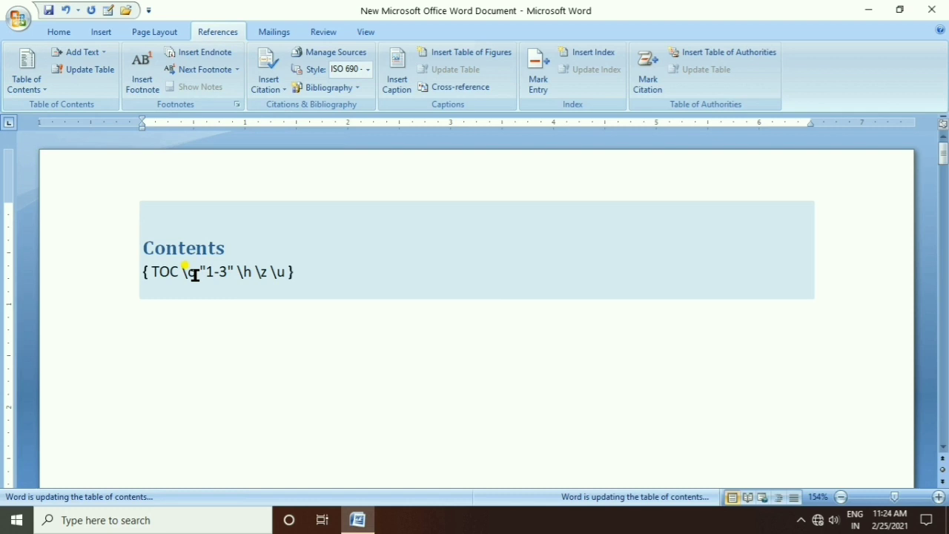
# - Toggle the TOC field code to show the contents list with page numbers, then deselect it
pyautogui.click(305, 277)
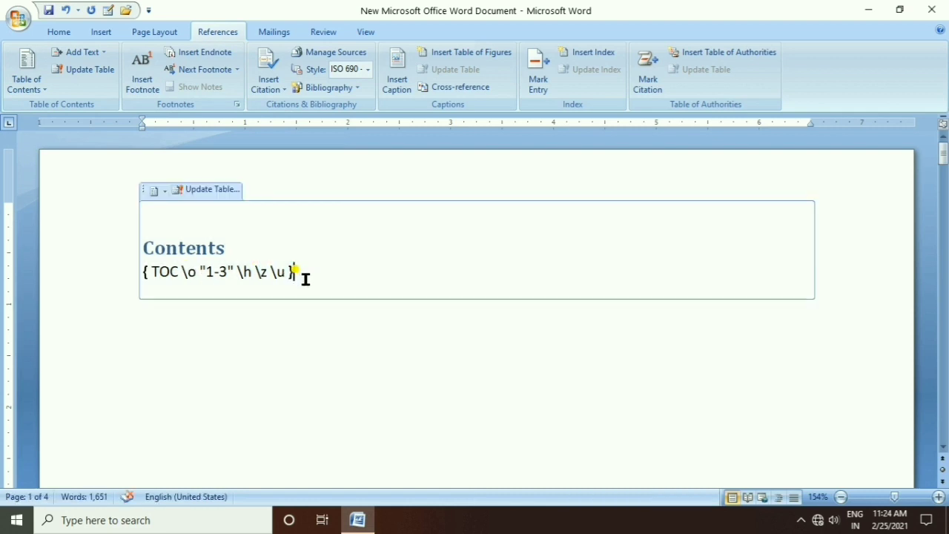
pyautogui.tripleClick(284, 273)
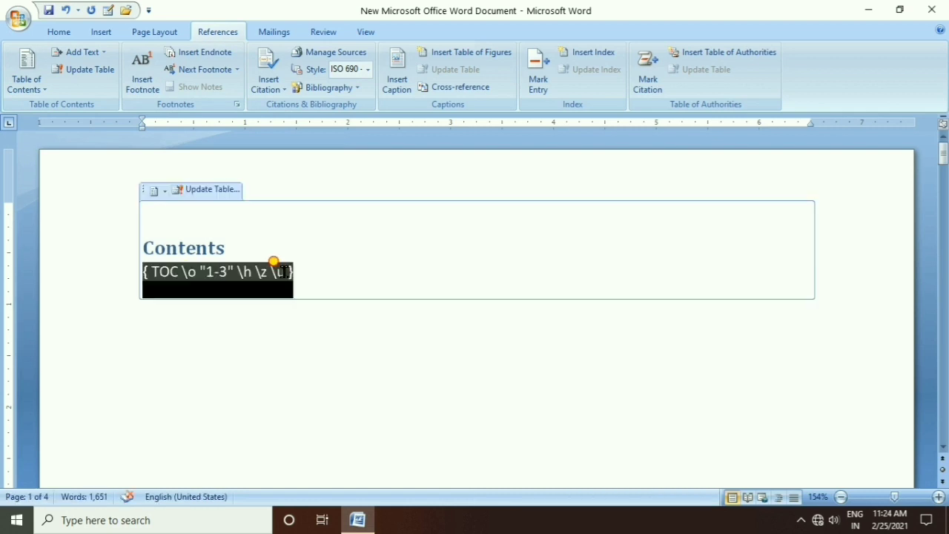
pyautogui.rightClick(212, 284)
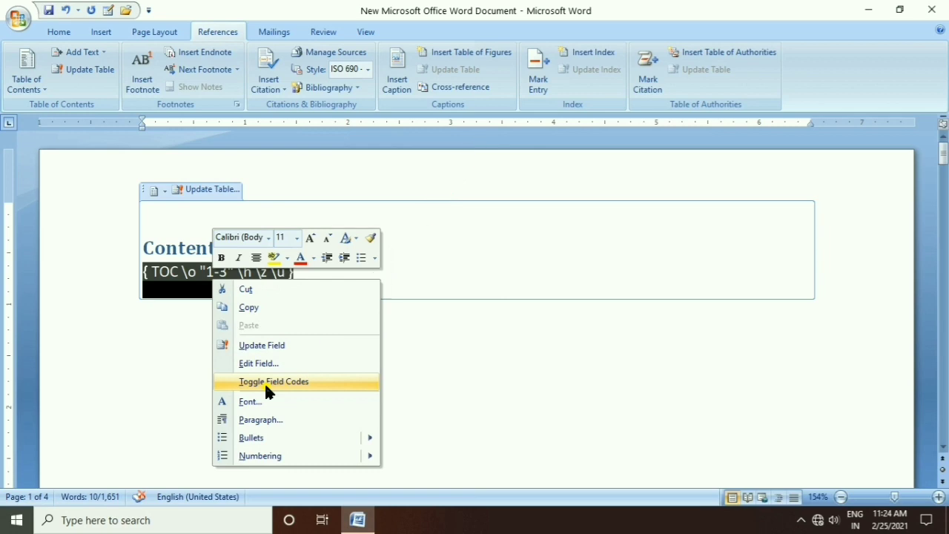
pyautogui.click(265, 382)
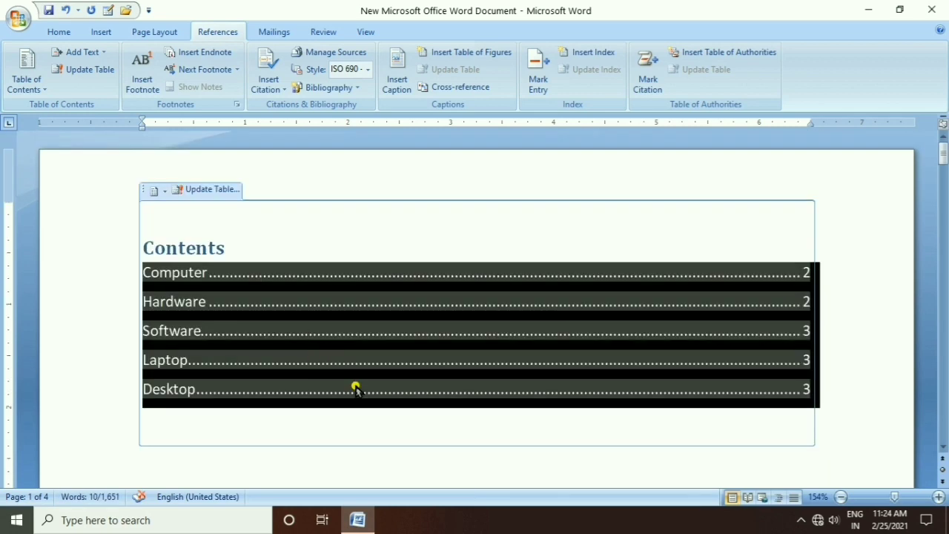
pyautogui.click(340, 426)
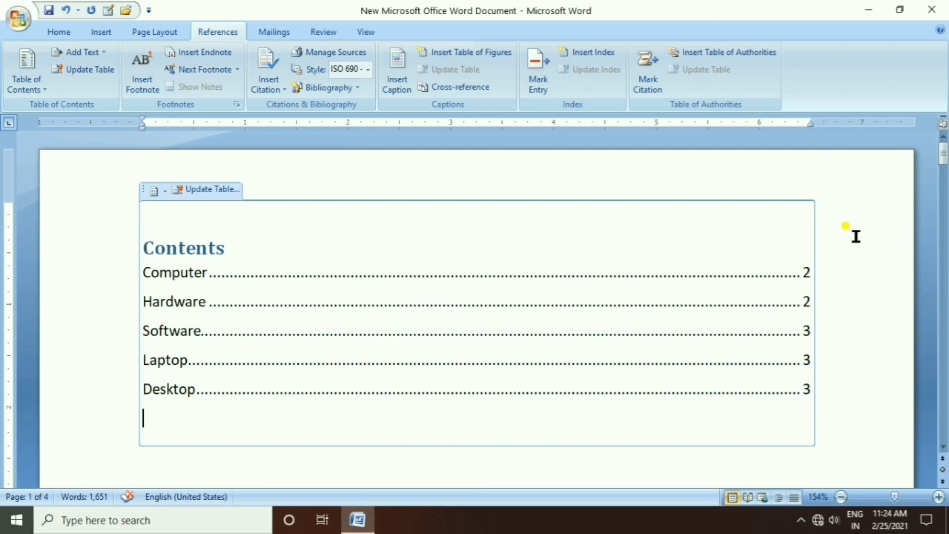
pyautogui.click(708, 462)
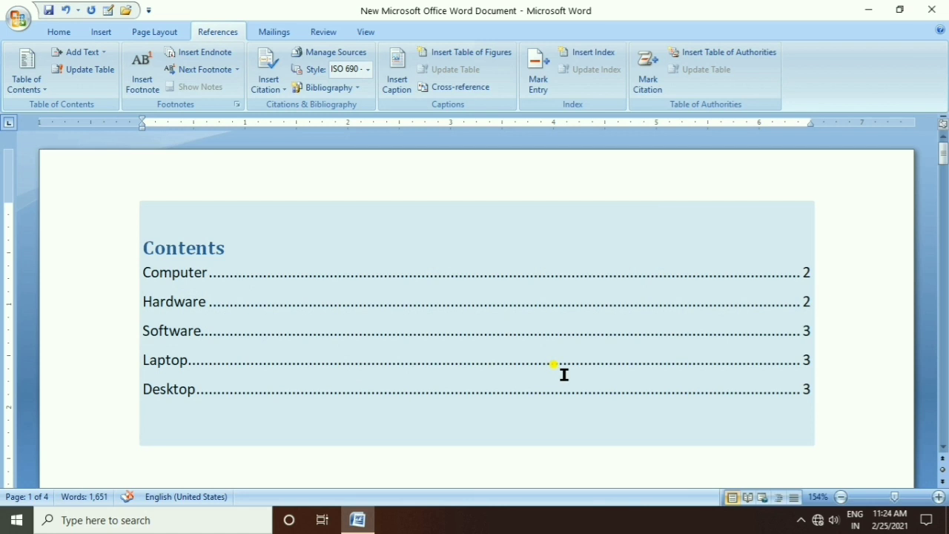
pyautogui.click(455, 464)
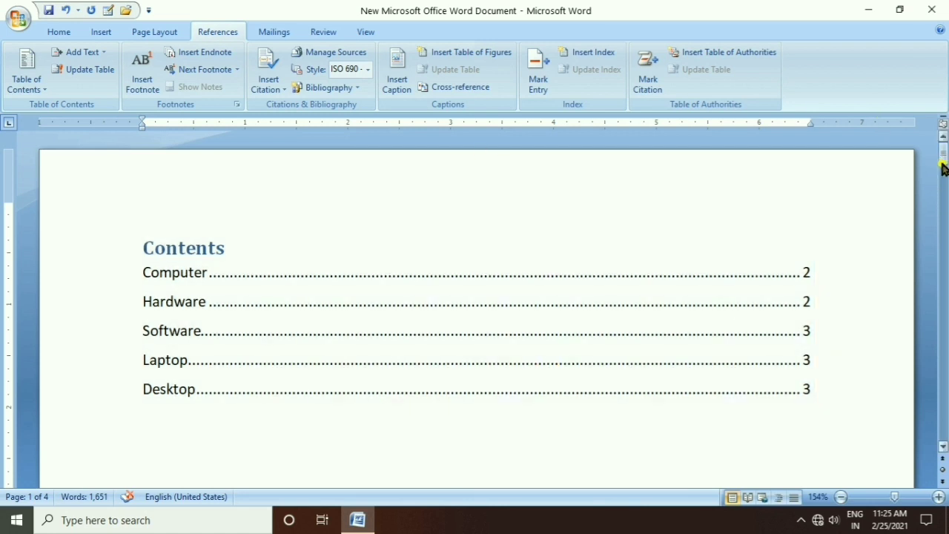
# - Replace the automatic contents with the Manual Table from the Table of Contents gallery
pyautogui.moveTo(944, 157)
pyautogui.mouseDown()
pyautogui.moveTo(946, 169)
pyautogui.moveTo(944, 154)
pyautogui.mouseUp()
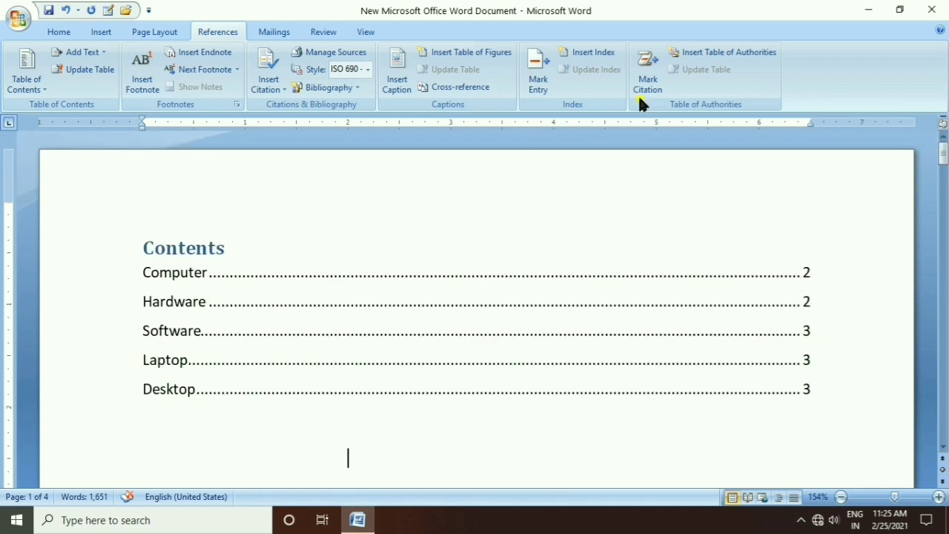
pyautogui.click(39, 89)
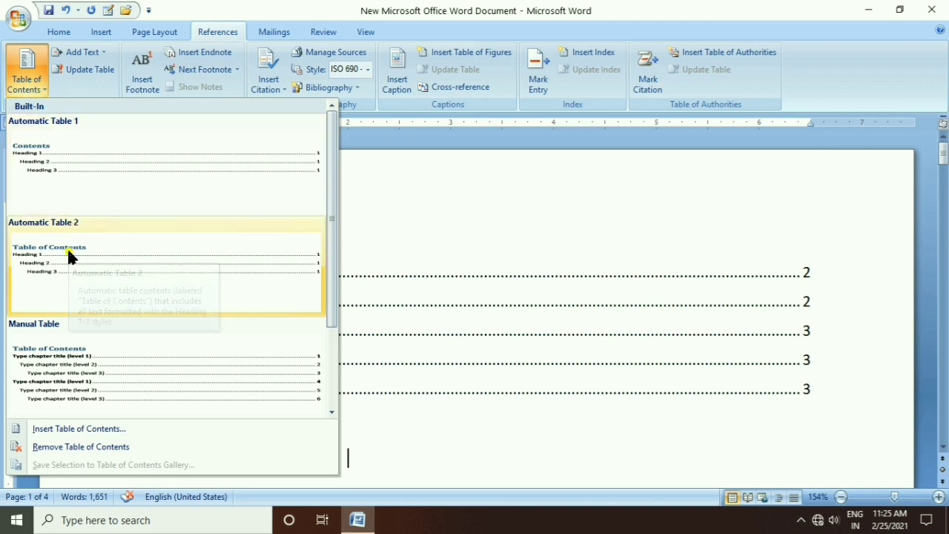
pyautogui.click(327, 241)
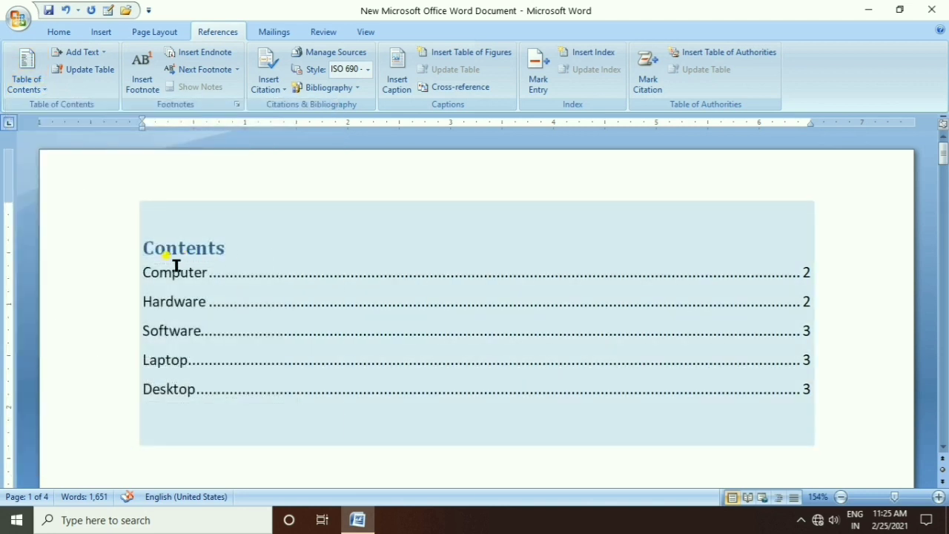
pyautogui.click(239, 249)
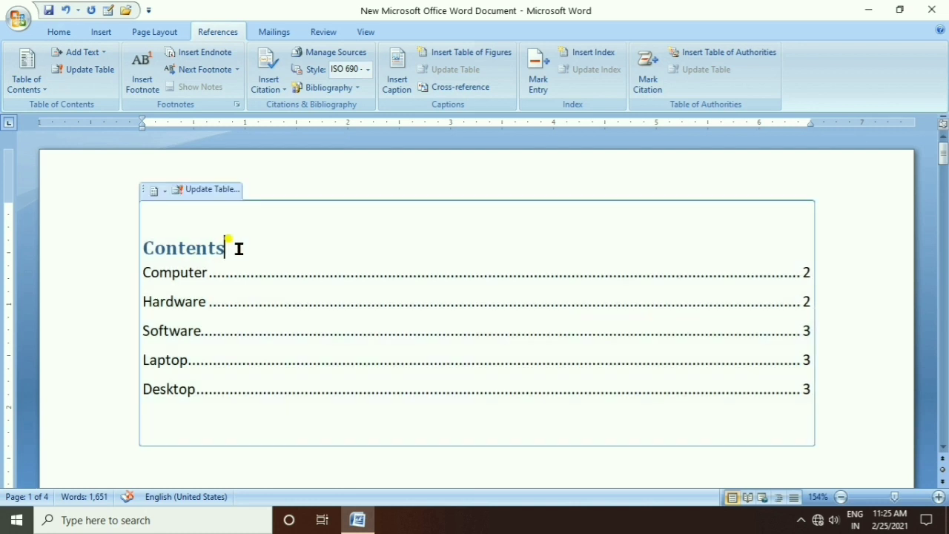
pyautogui.click(33, 80)
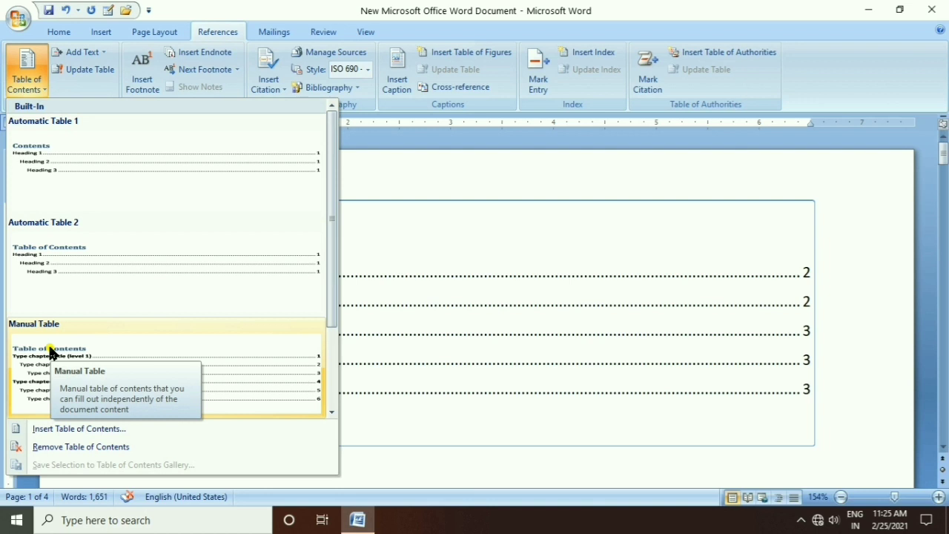
pyautogui.click(50, 351)
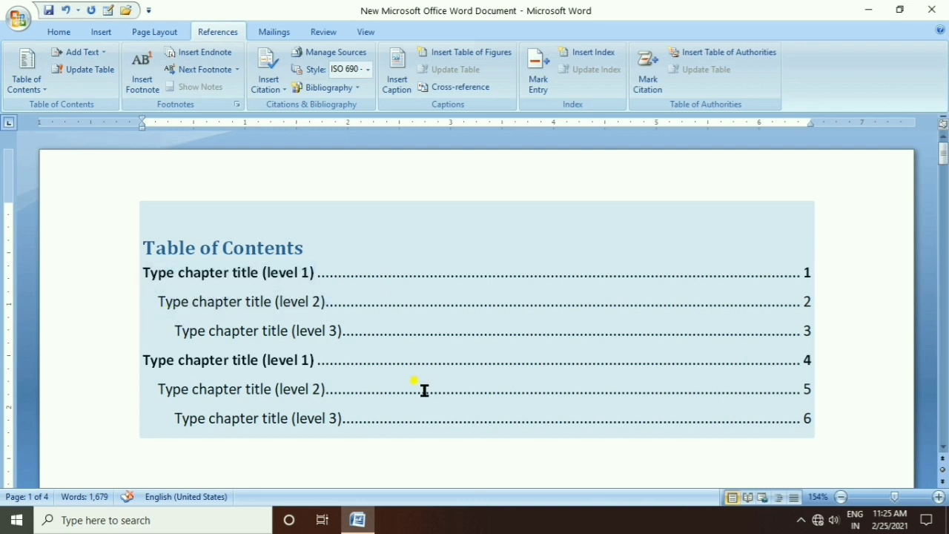
pyautogui.click(316, 266)
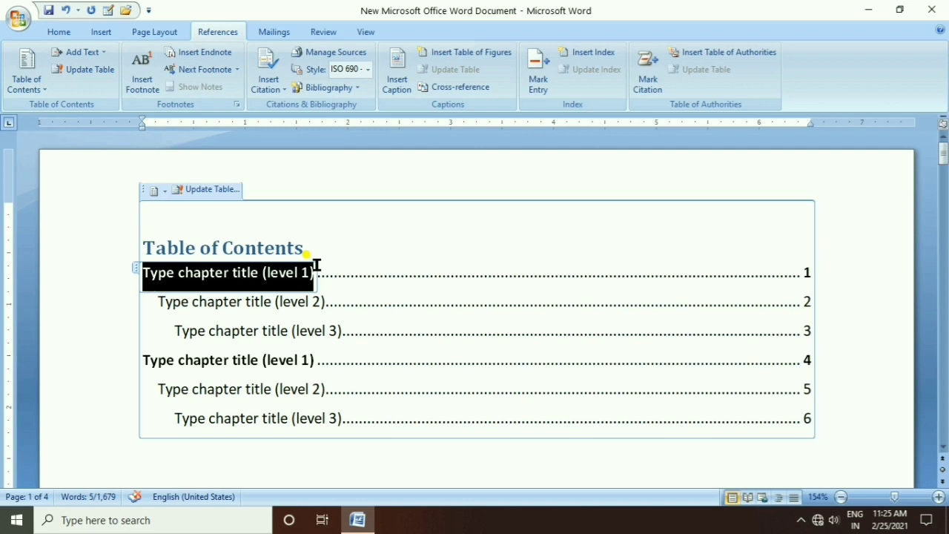
pyautogui.write('compu')
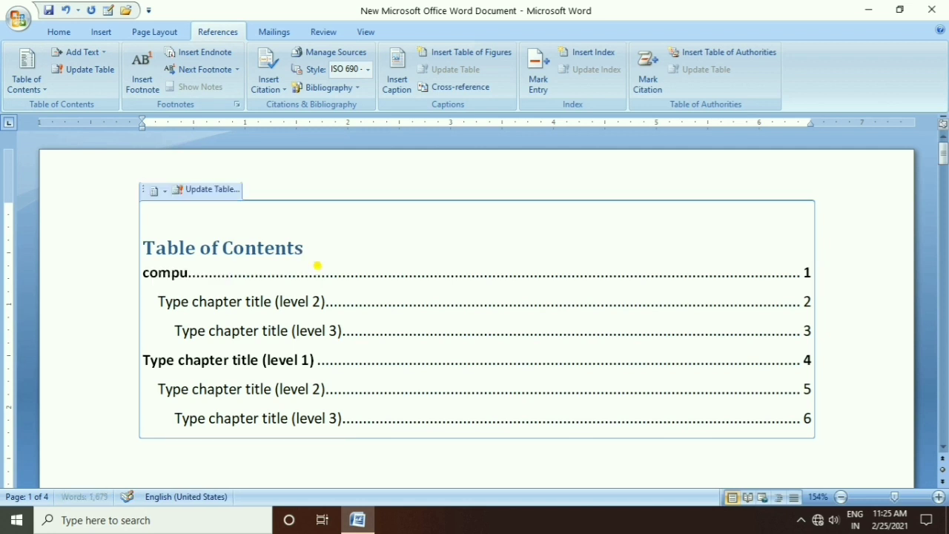
pyautogui.write('ter')
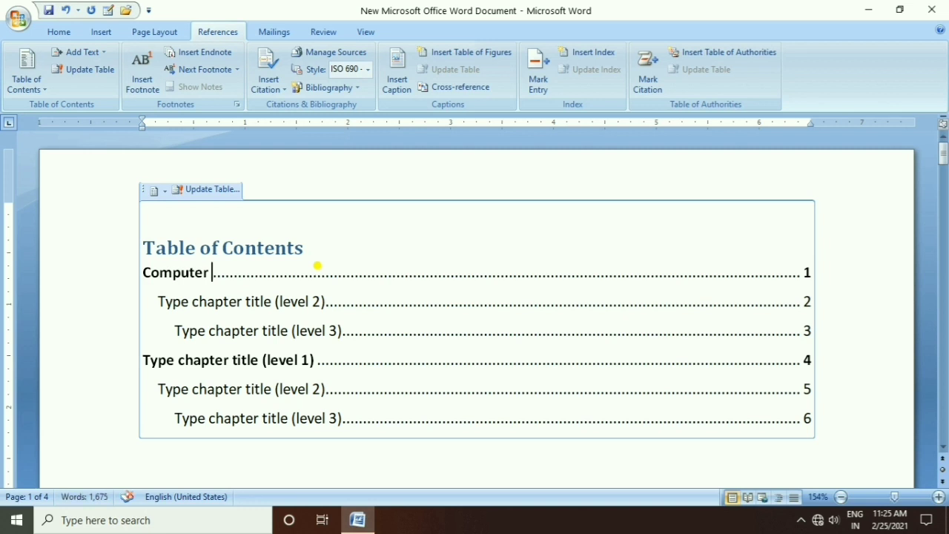
pyautogui.moveTo(158, 301); pyautogui.dragTo(324, 301)
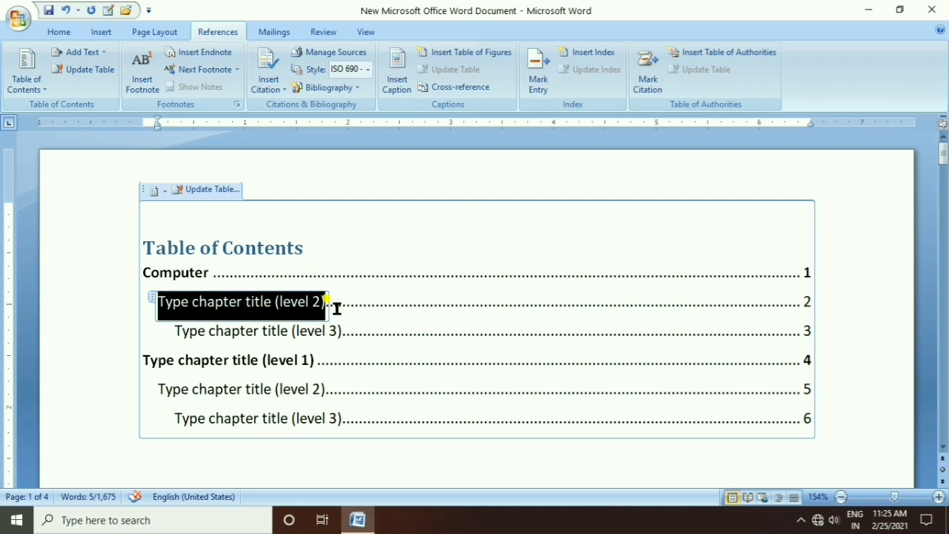
pyautogui.hotkey('ctrl', 'z')
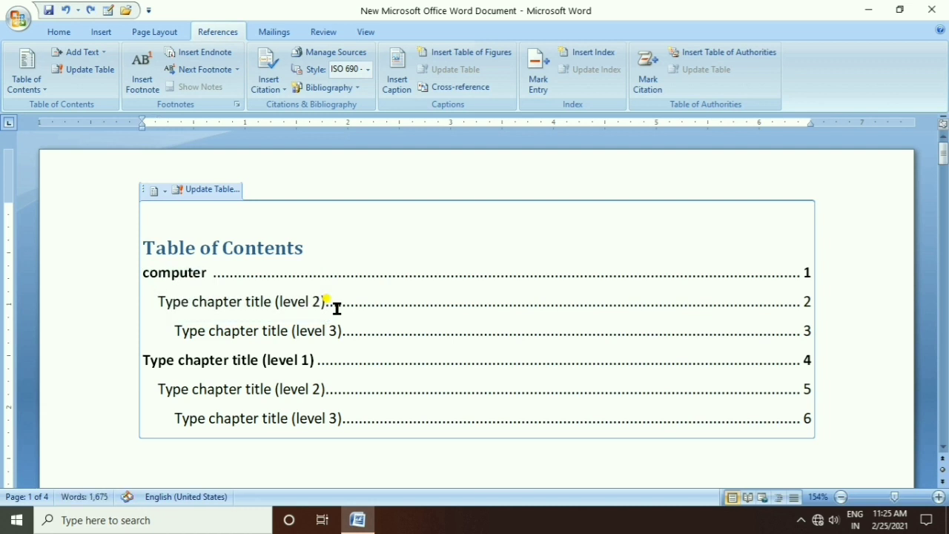
pyautogui.hotkey('ctrl', 'z')
pyautogui.hotkey('ctrl', 'z')
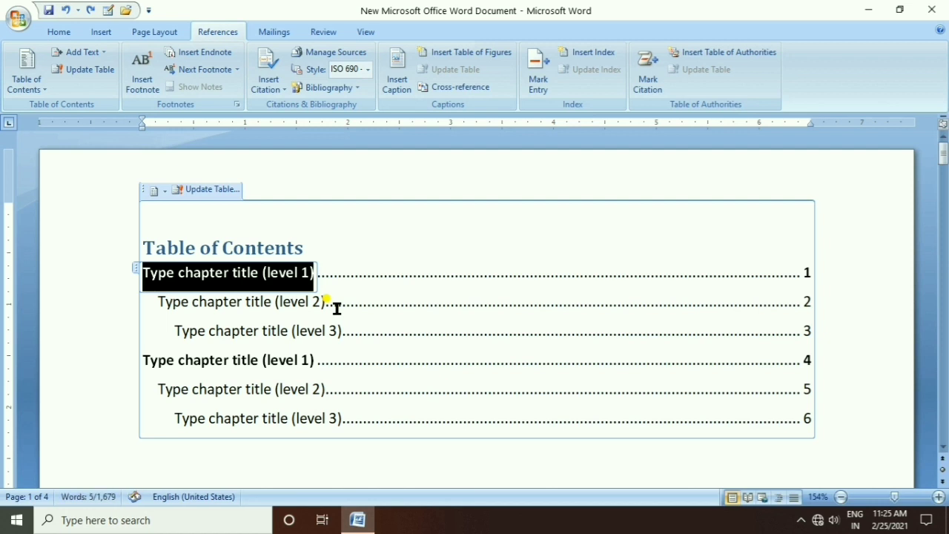
pyautogui.hotkey('ctrl', 'z')
# - Undo the manual table to restore the automatic Contents list, then scroll to Computer
pyautogui.click(327, 446)
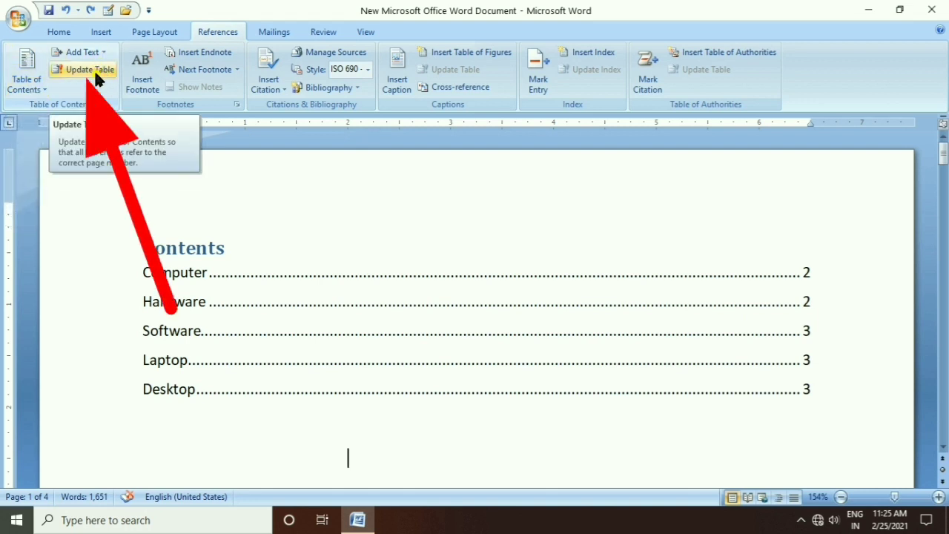
pyautogui.click(943, 157)
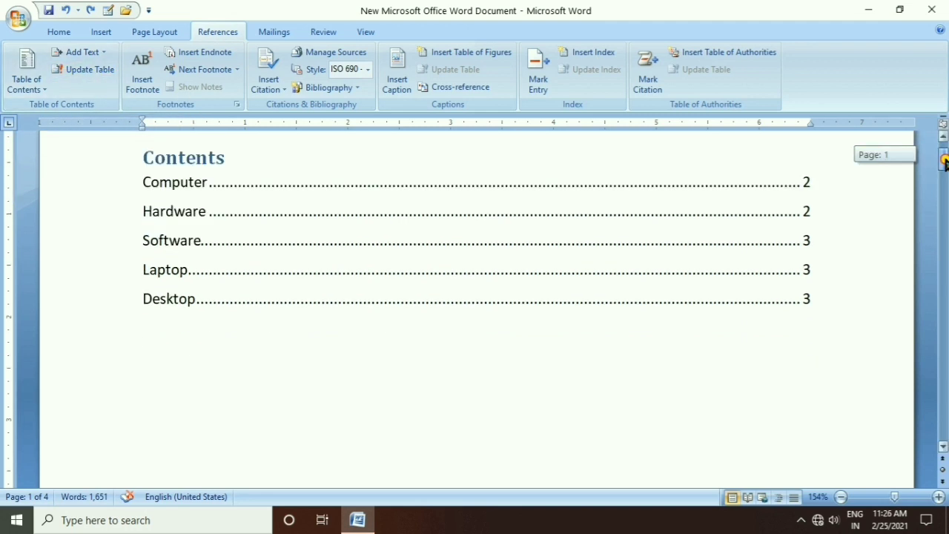
pyautogui.moveTo(944, 157); pyautogui.dragTo(944, 158)
pyautogui.click(534, 320)
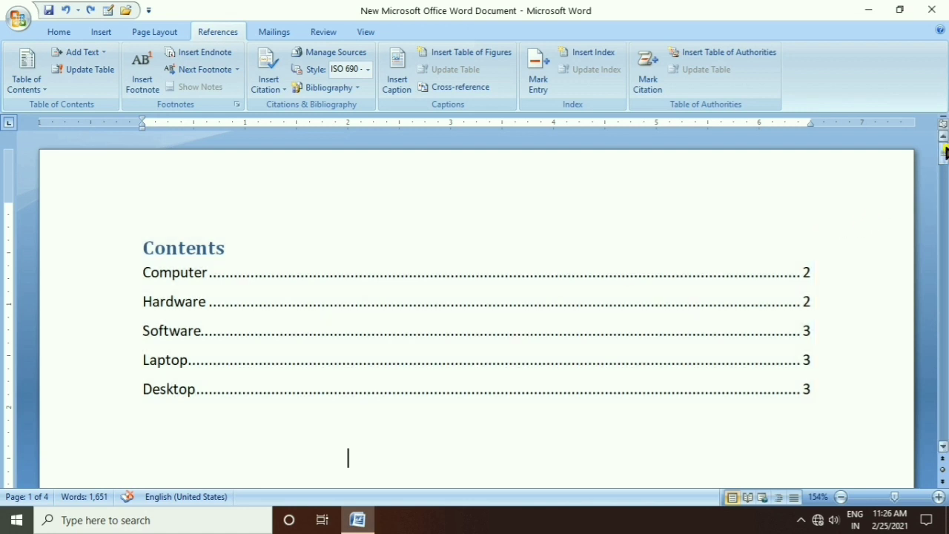
pyautogui.moveTo(944, 157); pyautogui.dragTo(945, 222)
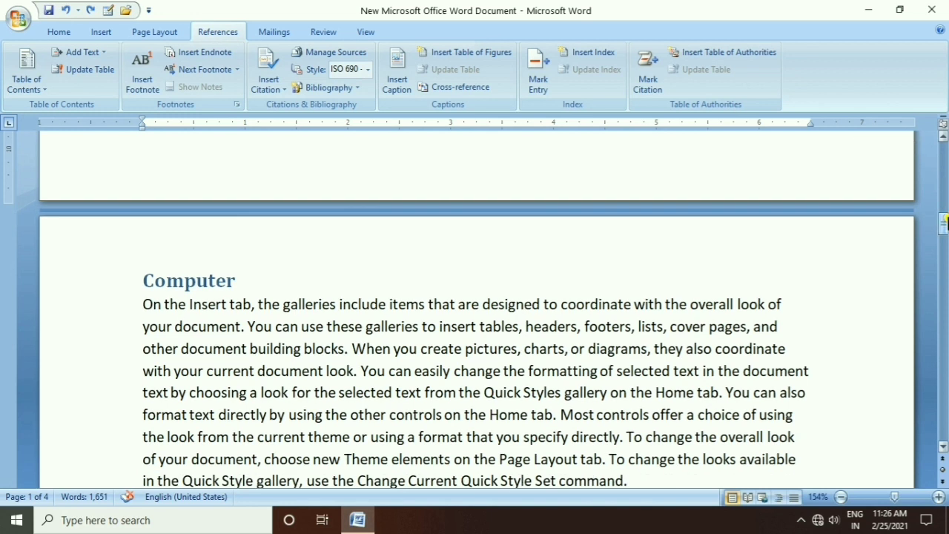
# - Rename the page 2 heading from Computer to Ram, then return to the Contents table
pyautogui.click(249, 277)
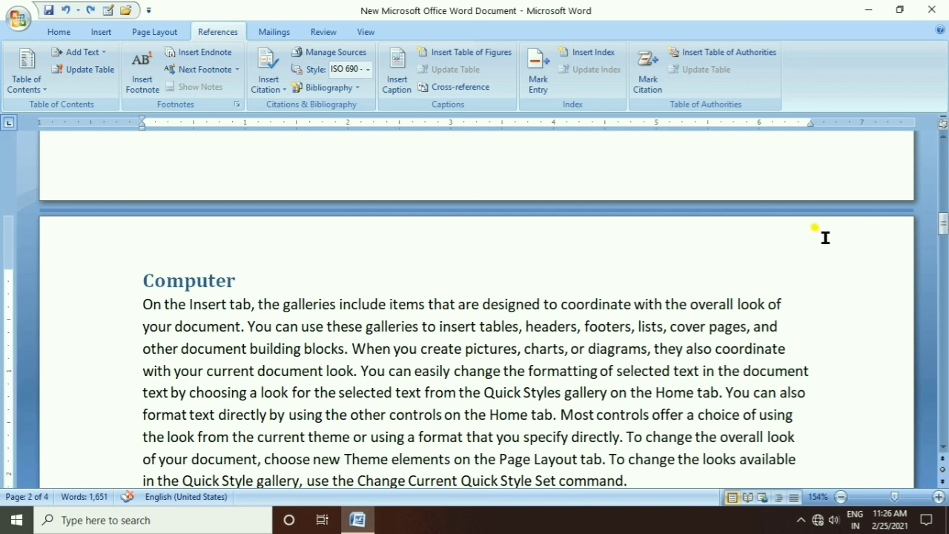
pyautogui.press('BackSpace')
pyautogui.press('BackSpace')
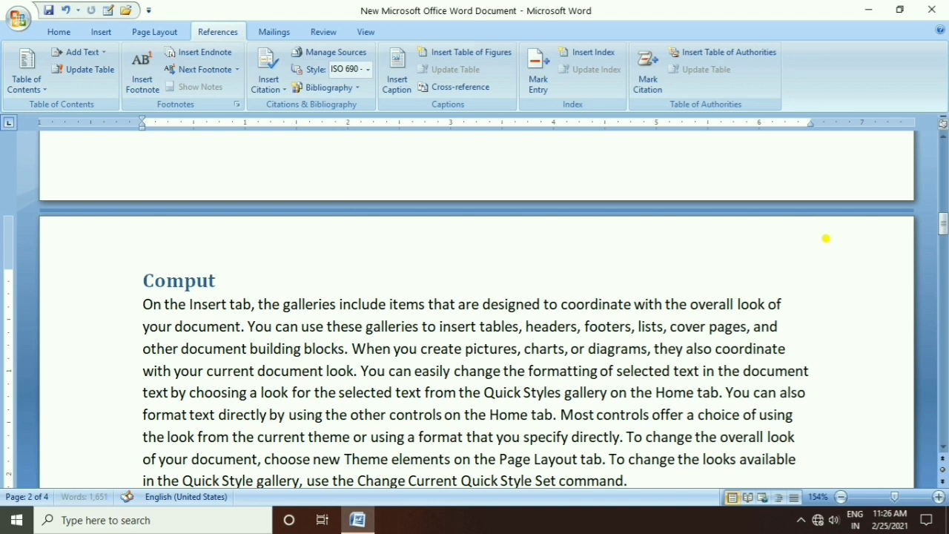
pyautogui.press('BackSpace')
pyautogui.press('BackSpace')
pyautogui.press('BackSpace')
pyautogui.press('BackSpace')
pyautogui.press('BackSpace')
pyautogui.press('BackSpace')
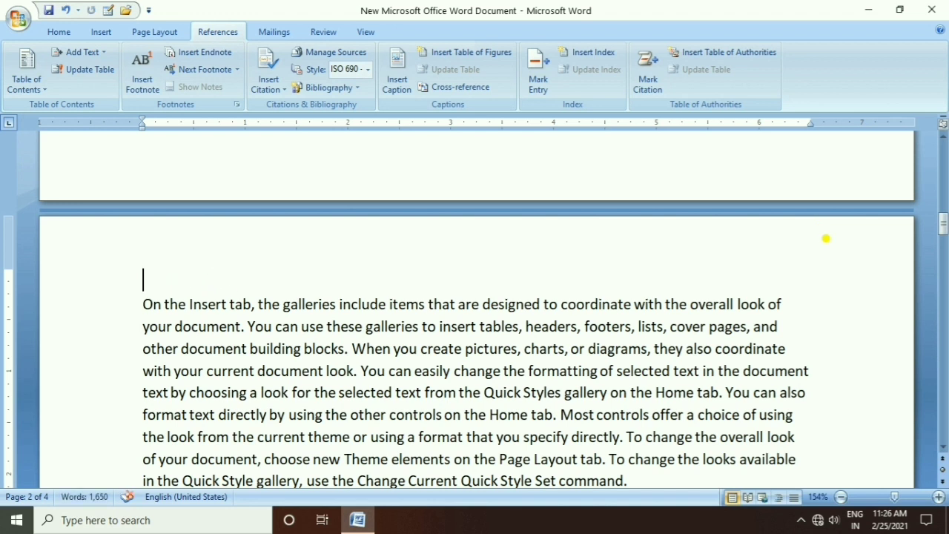
pyautogui.write('Ra')
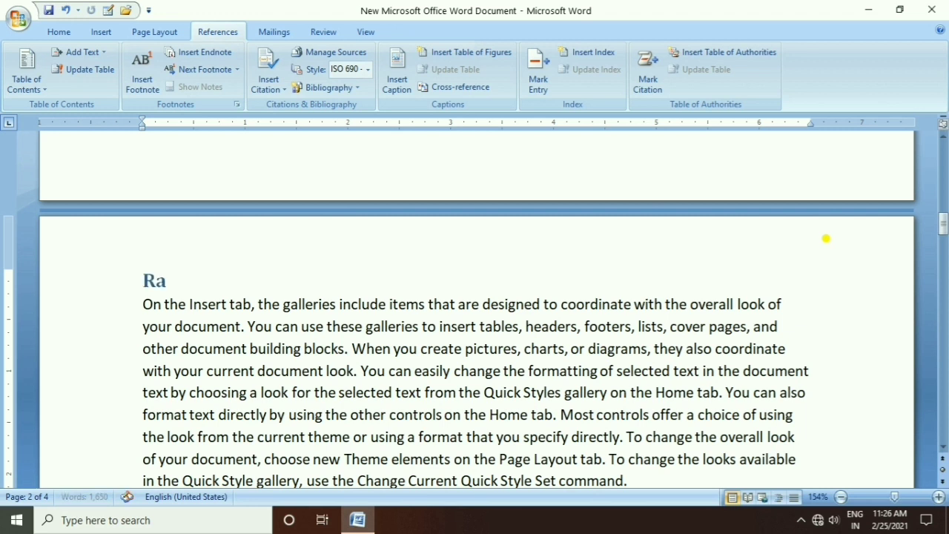
pyautogui.write('m')
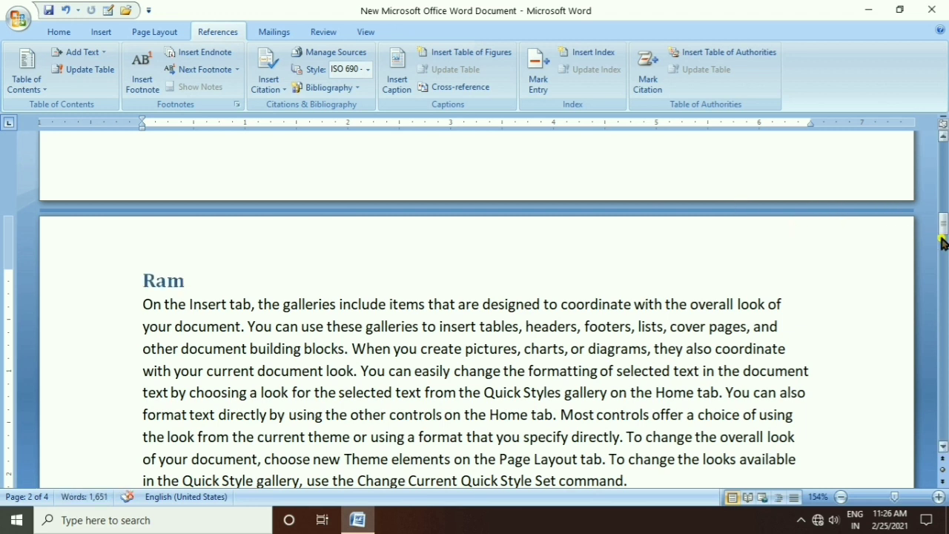
pyautogui.moveTo(944, 231); pyautogui.dragTo(945, 169)
pyautogui.click(485, 386)
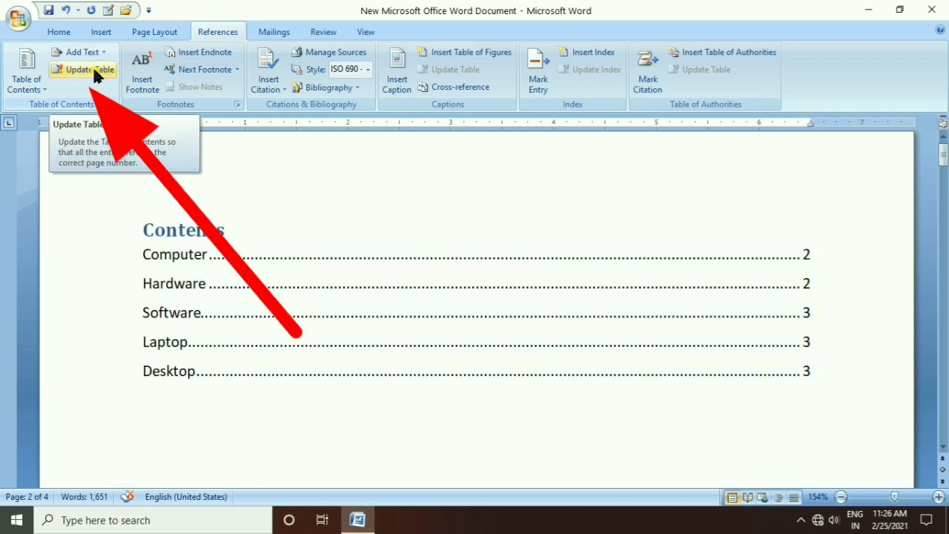
# - Update the Contents table and toggle its field codes back to readable entries
pyautogui.click(92, 68)
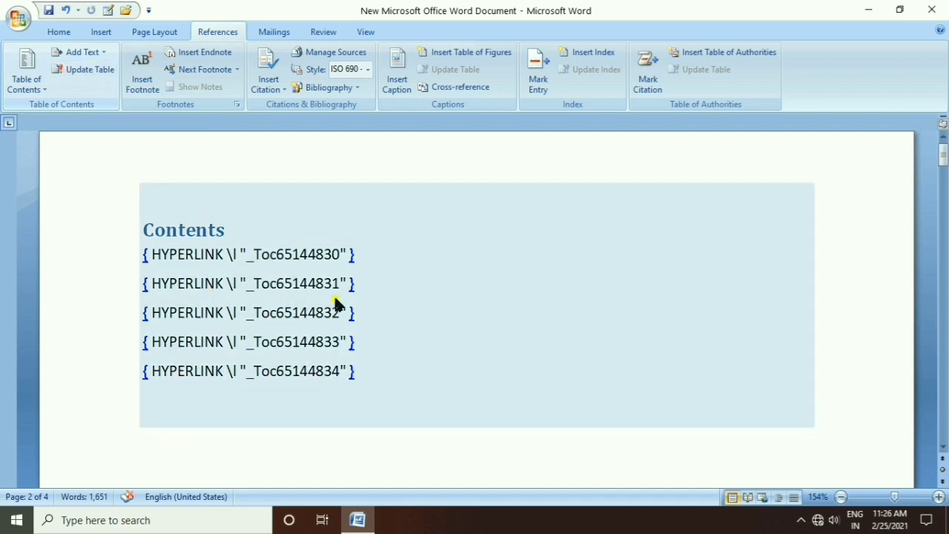
pyautogui.click(228, 430)
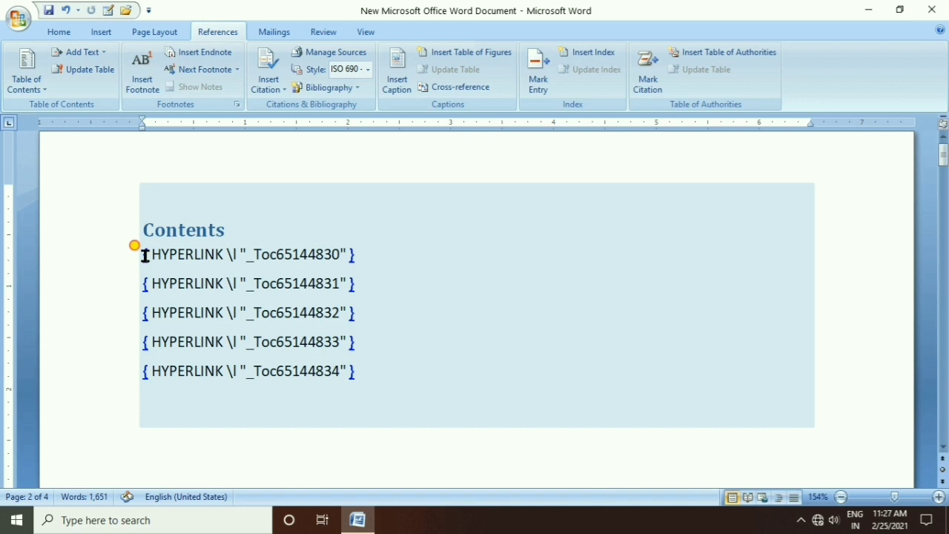
pyautogui.moveTo(143, 255); pyautogui.dragTo(309, 354)
pyautogui.rightClick(285, 297)
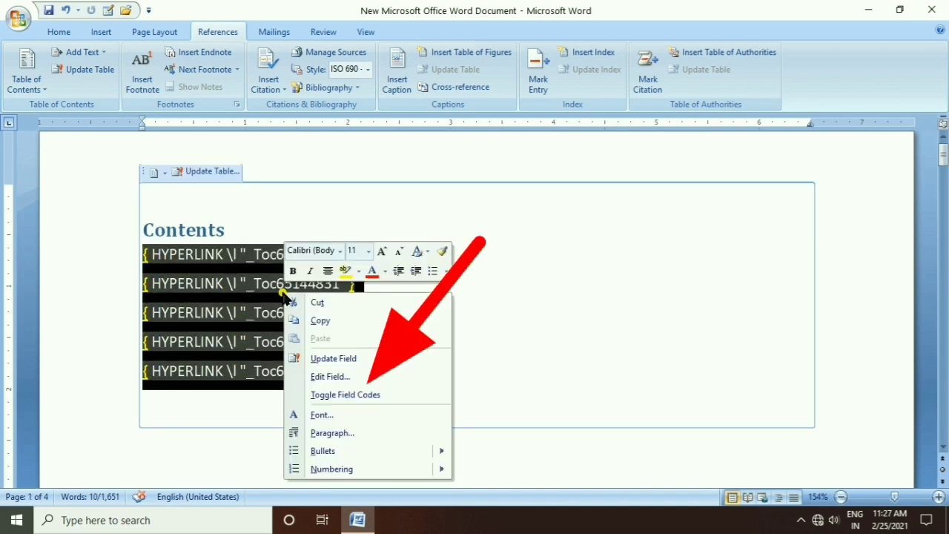
pyautogui.click(333, 400)
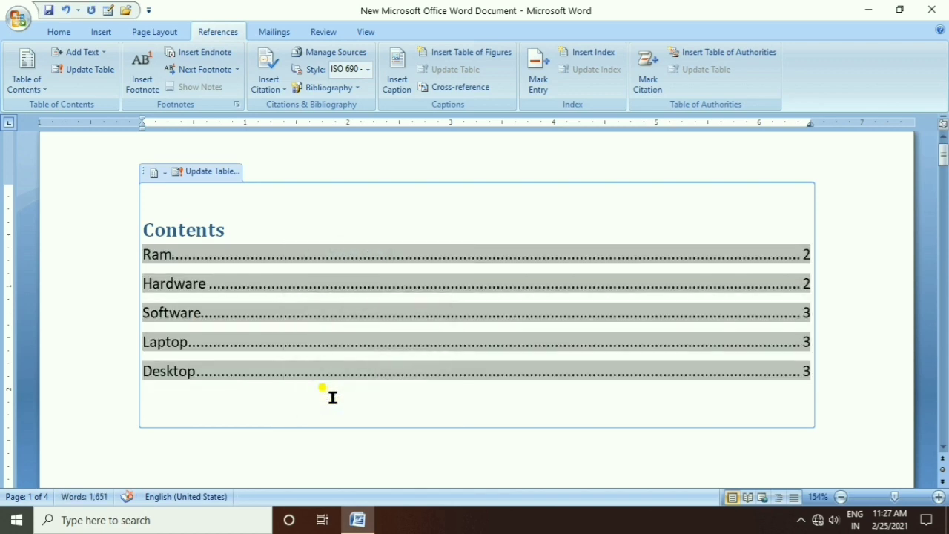
pyautogui.click(334, 401)
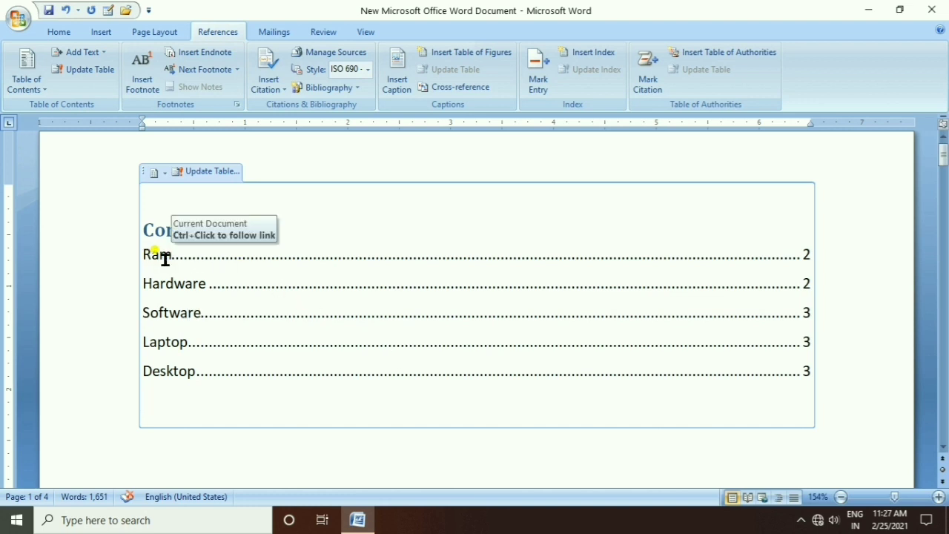
# - Update the Contents table again so it lists Ram instead of Computer
pyautogui.click(97, 350)
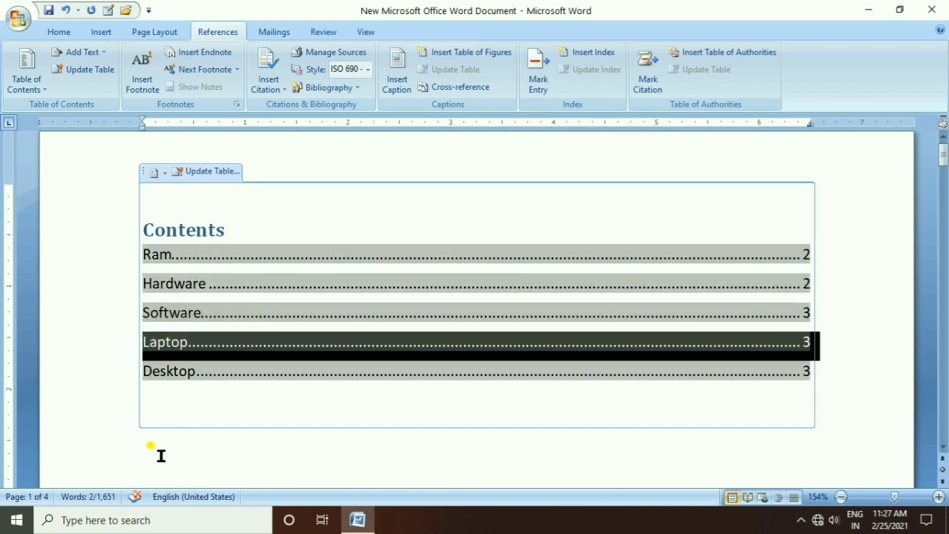
pyautogui.click(173, 428)
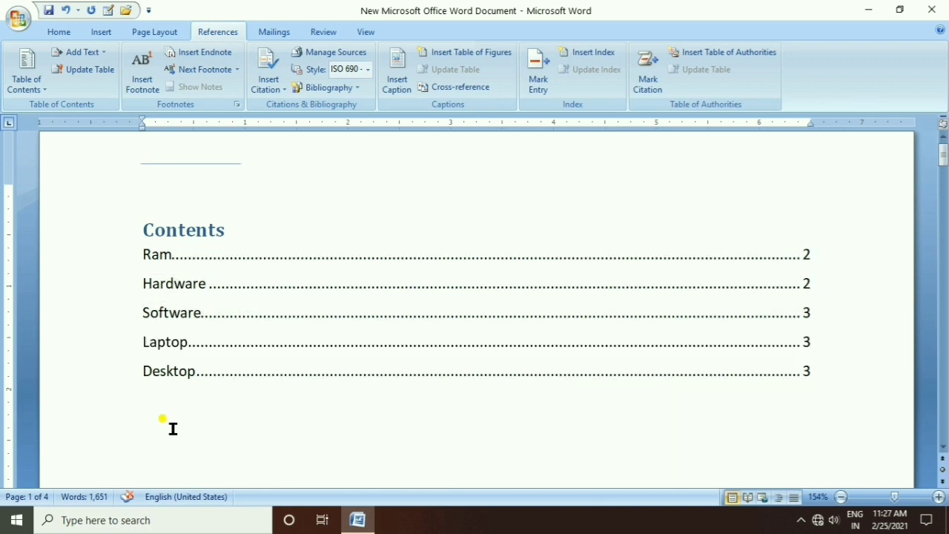
pyautogui.click(95, 74)
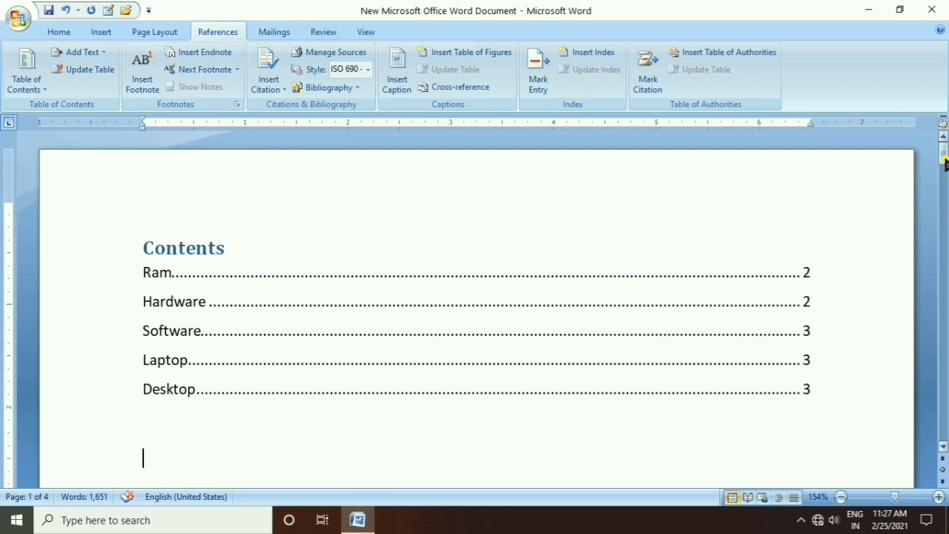
# - Scroll back to page 2 and put the insertion point at the end of the Ram heading
pyautogui.moveTo(943, 155); pyautogui.dragTo(931, 225)
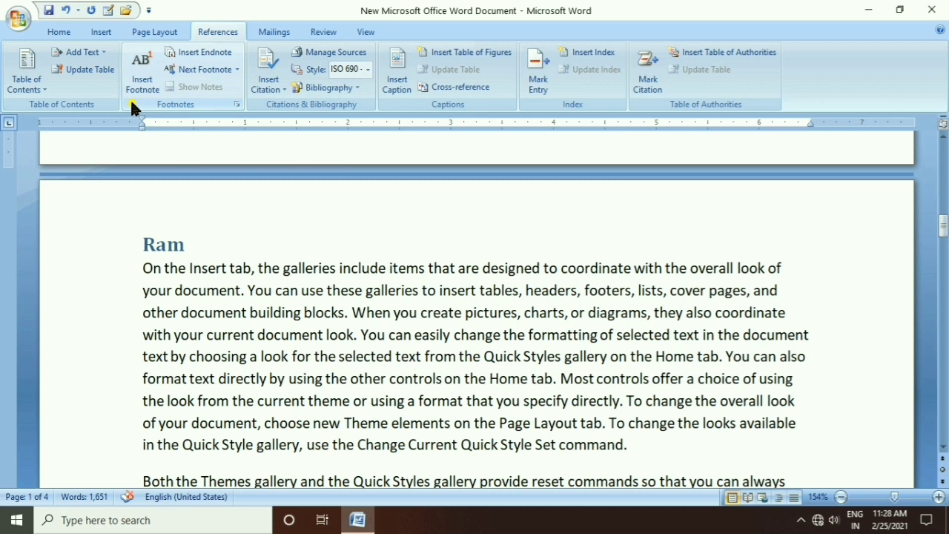
pyautogui.click(195, 245)
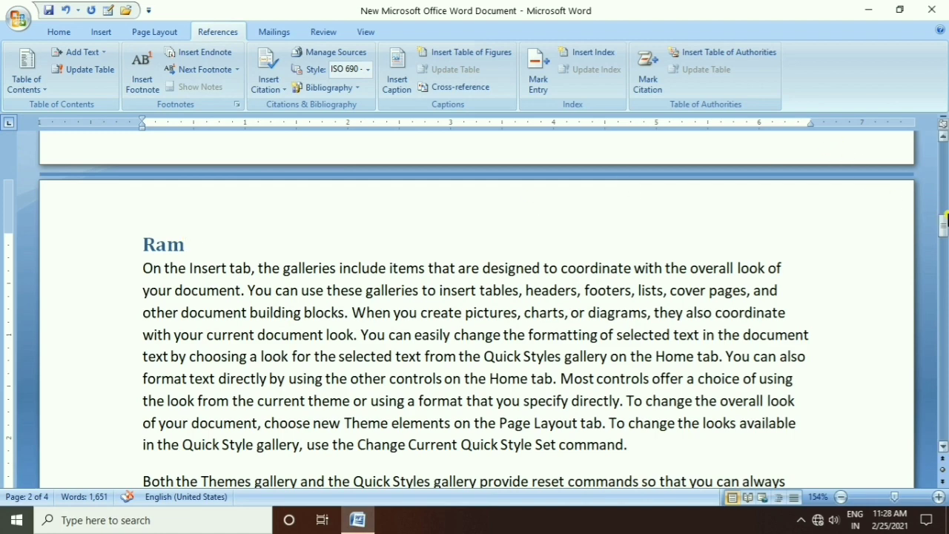
pyautogui.moveTo(943, 225); pyautogui.dragTo(944, 286)
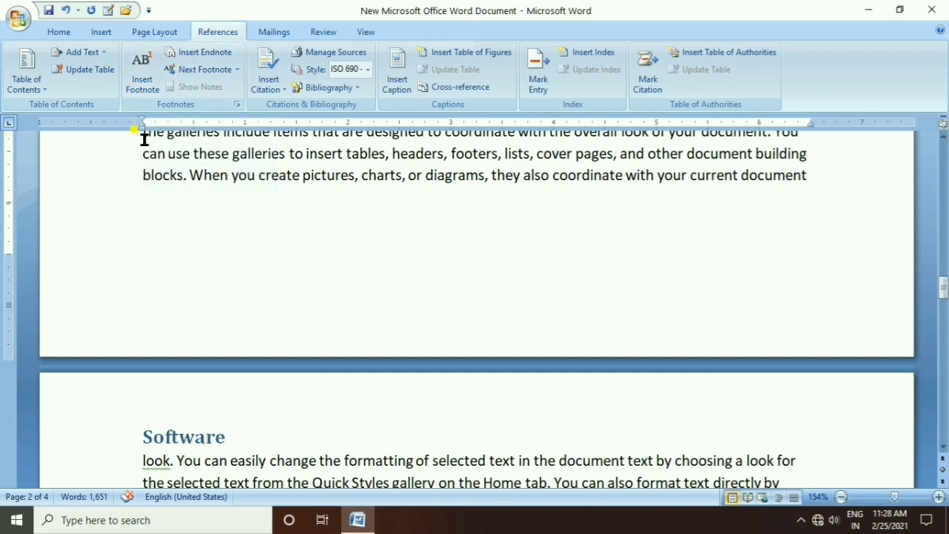
pyautogui.scroll(10, 870, 222)
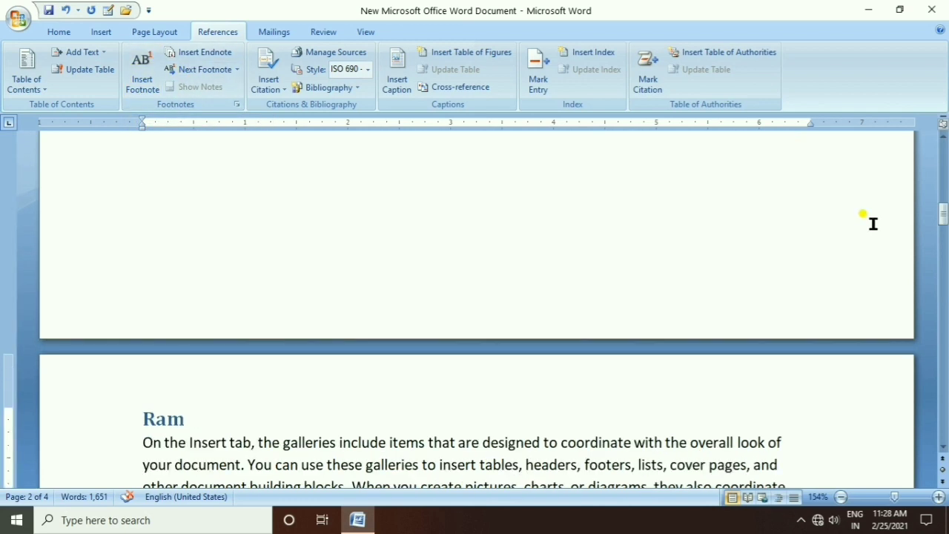
pyautogui.moveTo(938, 216); pyautogui.dragTo(943, 230)
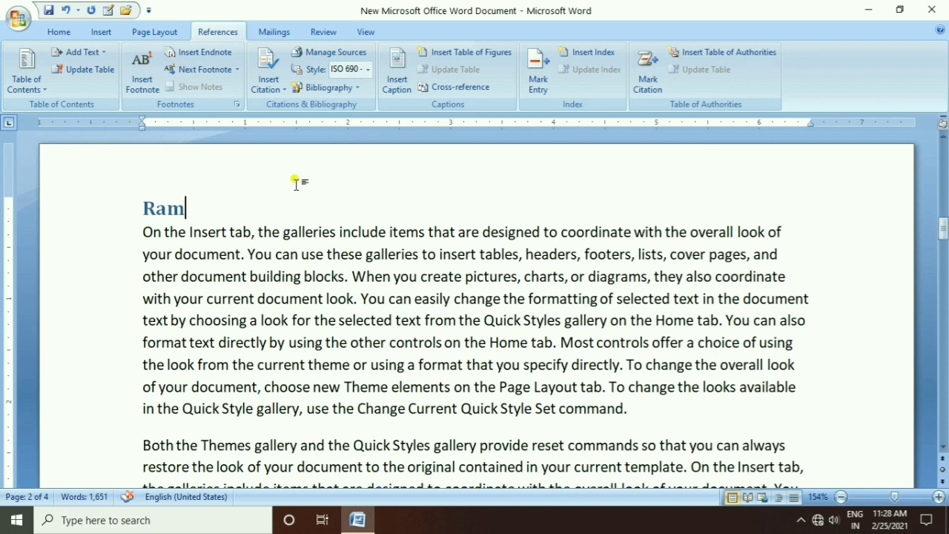
pyautogui.click(192, 204)
# - Insert footnote 1 on the Ram heading reading 'computer ka ek part hota hain'
pyautogui.click(146, 84)
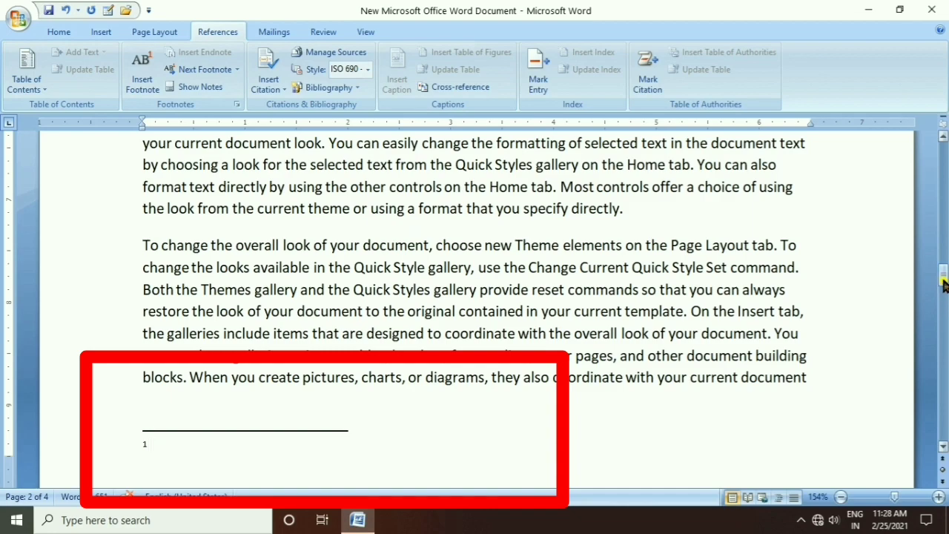
pyautogui.moveTo(943, 286); pyautogui.dragTo(943, 233)
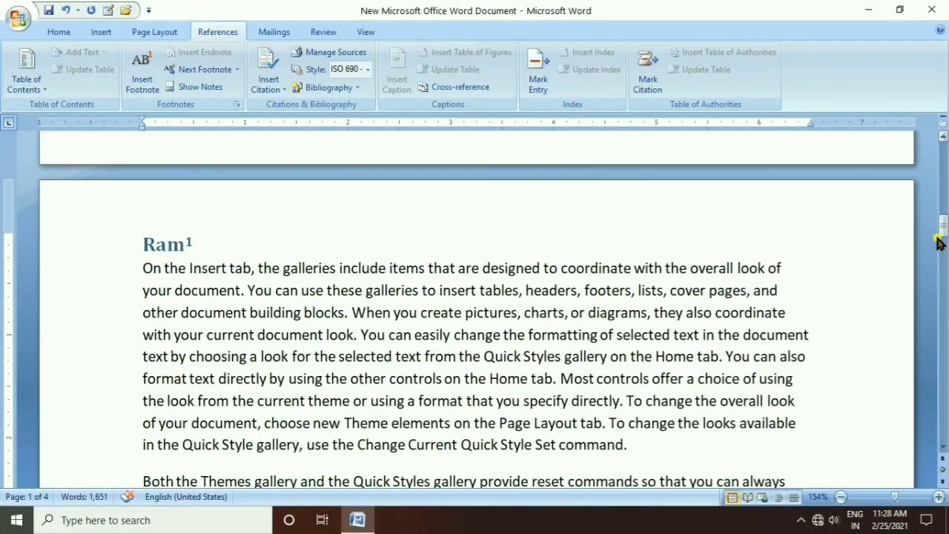
pyautogui.moveTo(941, 239)
pyautogui.mouseDown()
pyautogui.moveTo(943, 226)
pyautogui.moveTo(943, 276)
pyautogui.mouseUp()
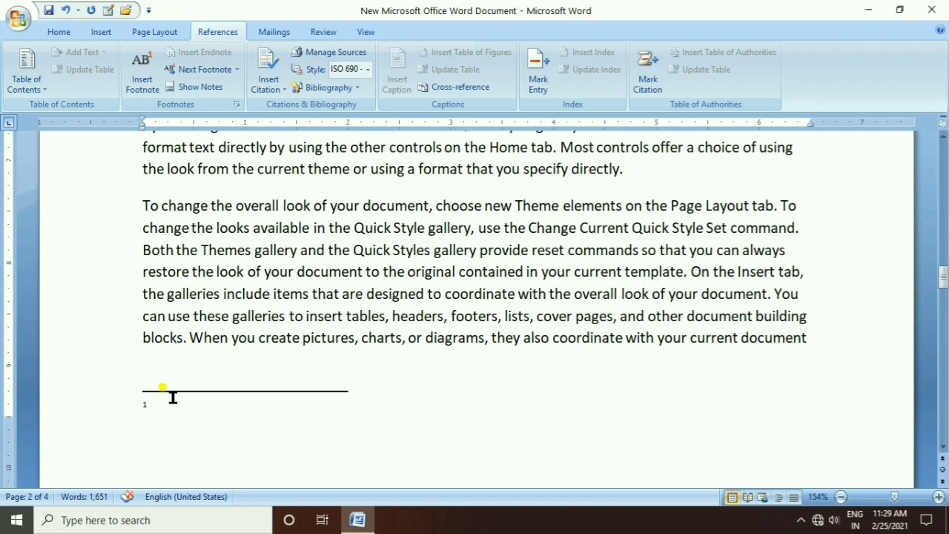
pyautogui.write('compu')
pyautogui.write('ter ka ')
pyautogui.write('ek par')
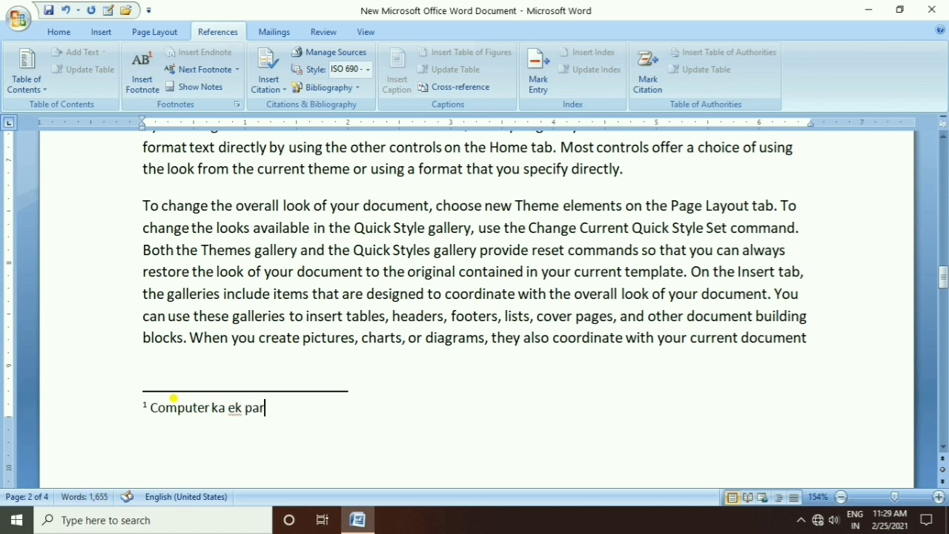
pyautogui.write('t hota')
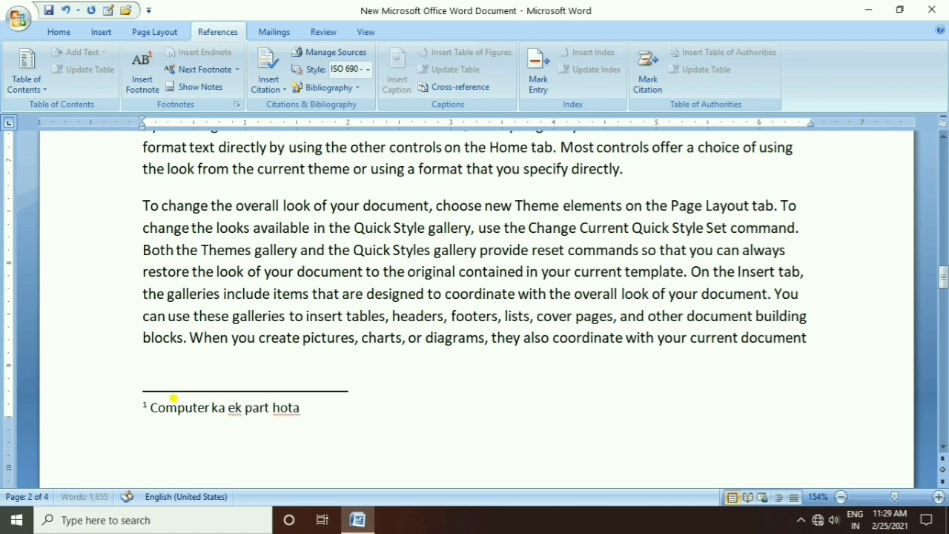
pyautogui.write(' hain')
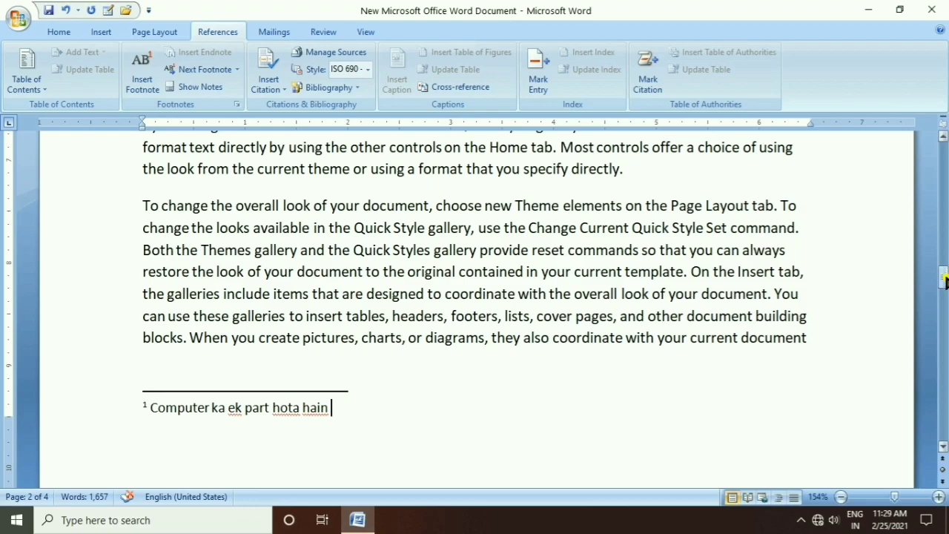
pyautogui.moveTo(944, 272)
pyautogui.mouseDown()
pyautogui.moveTo(944, 223)
pyautogui.moveTo(918, 245)
pyautogui.moveTo(918, 264)
pyautogui.mouseUp()
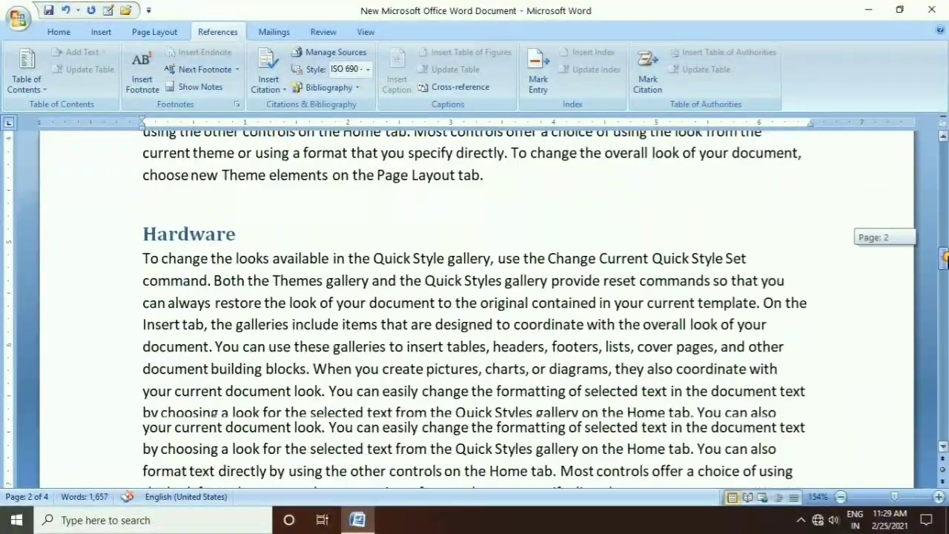
# - Add footnote 2 to the Hardware heading reading 'hardware computer ke parts hote hain'
pyautogui.click(261, 226)
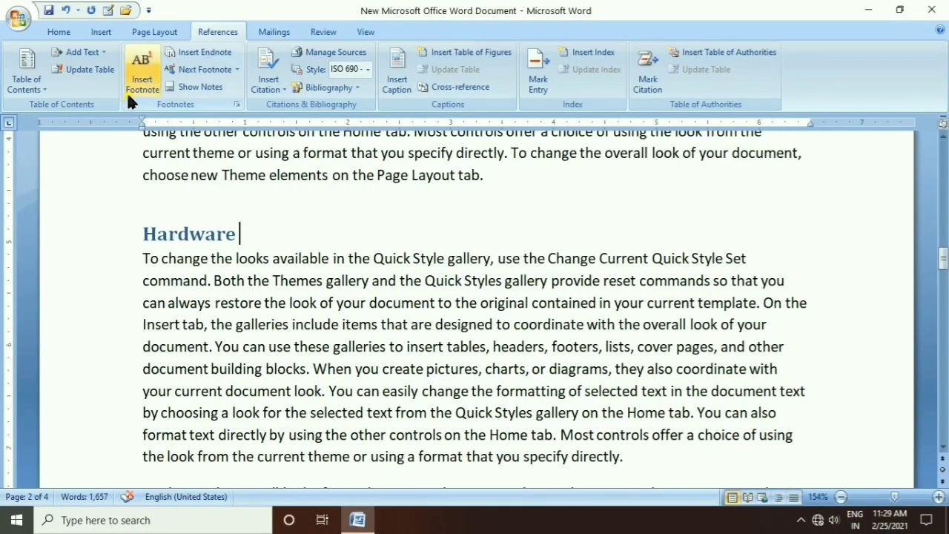
pyautogui.click(140, 74)
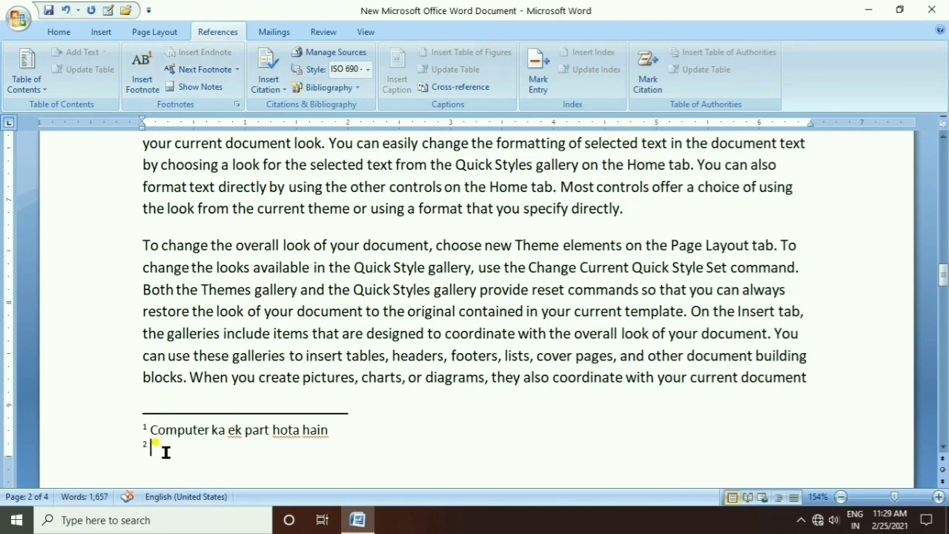
pyautogui.write('ha')
pyautogui.write('rdwar')
pyautogui.write('e compu')
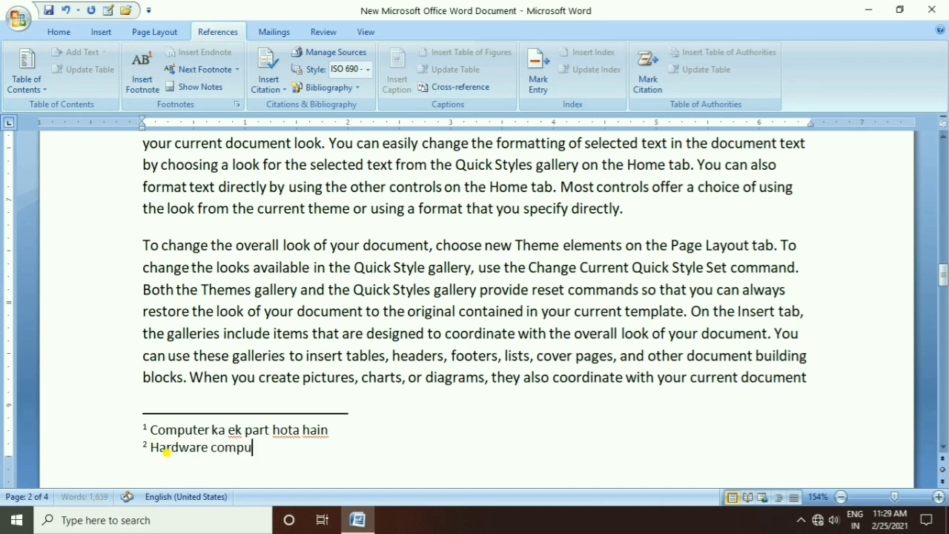
pyautogui.write('ter ke')
pyautogui.write(' parts ho')
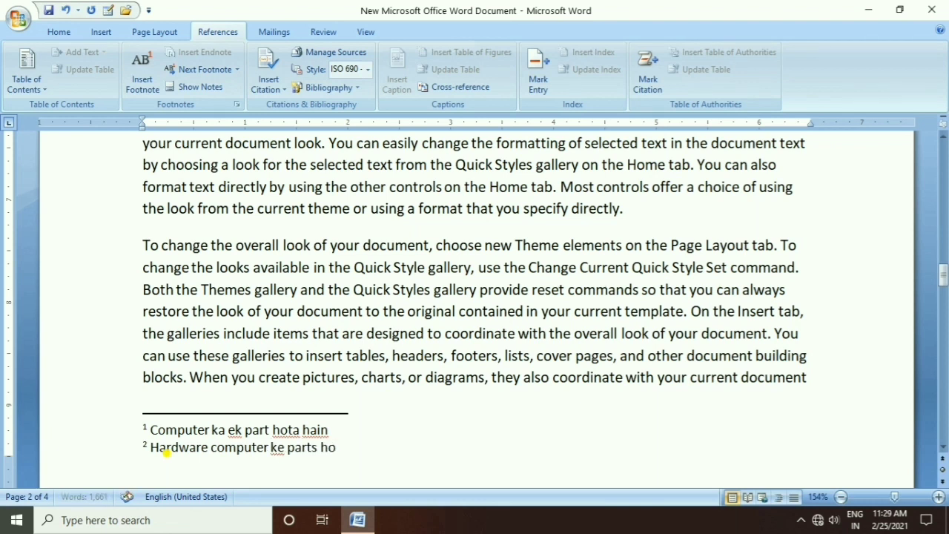
pyautogui.write('te hain')
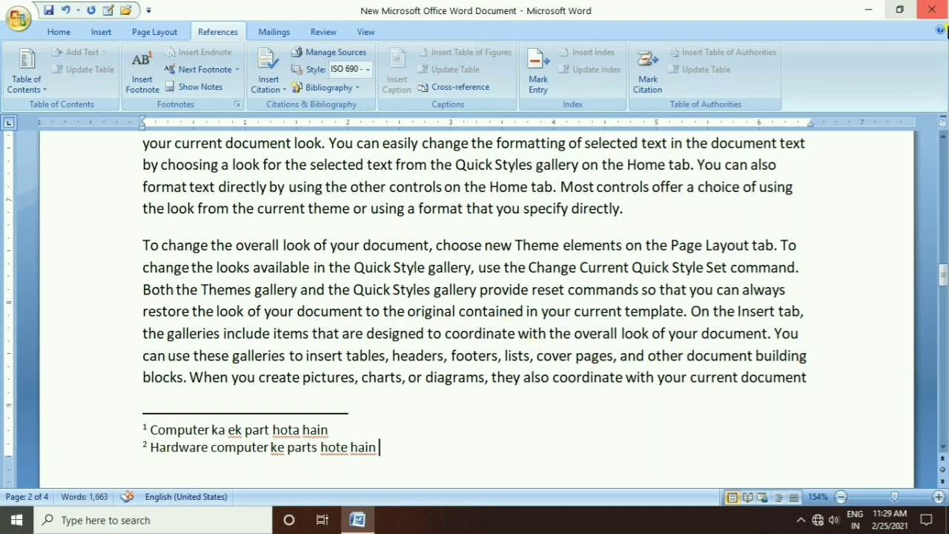
pyautogui.moveTo(943, 276); pyautogui.dragTo(943, 227)
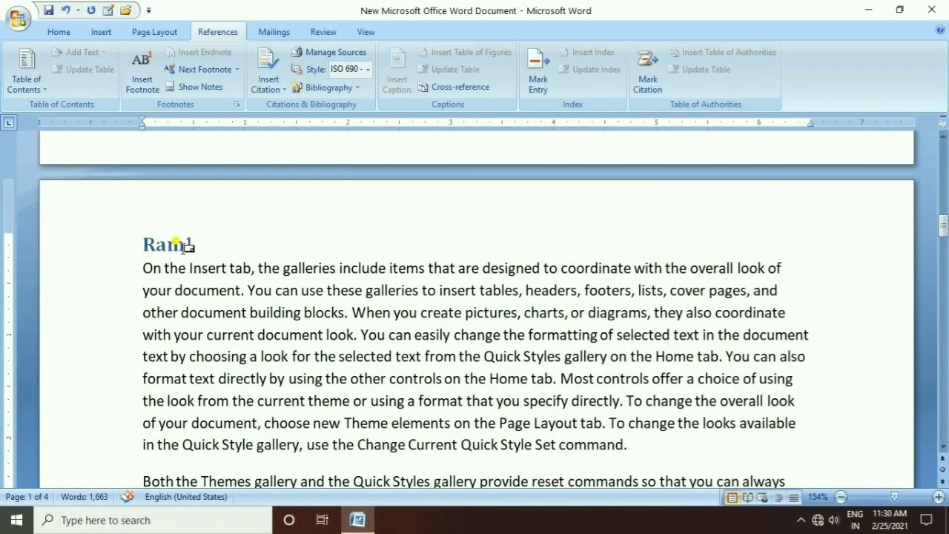
pyautogui.moveTo(190, 238)
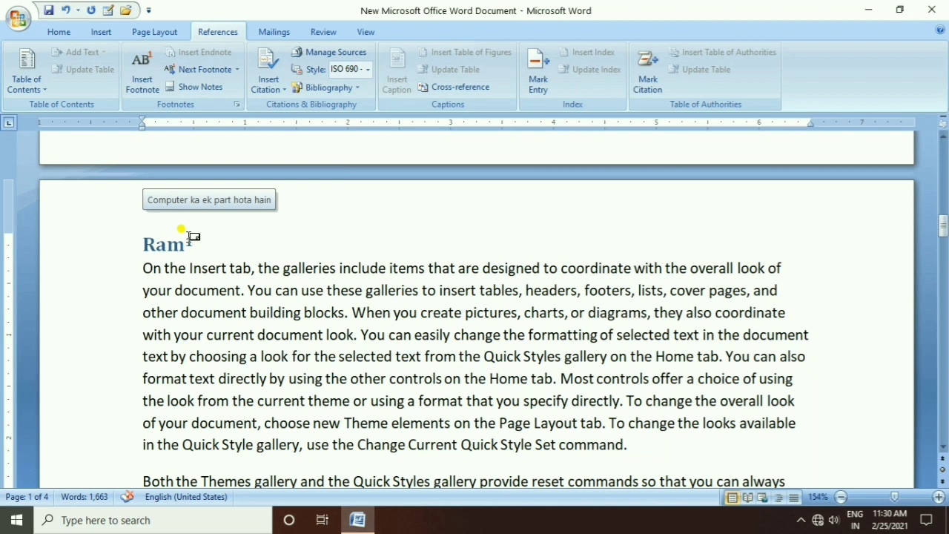
pyautogui.moveTo(944, 226); pyautogui.dragTo(945, 256)
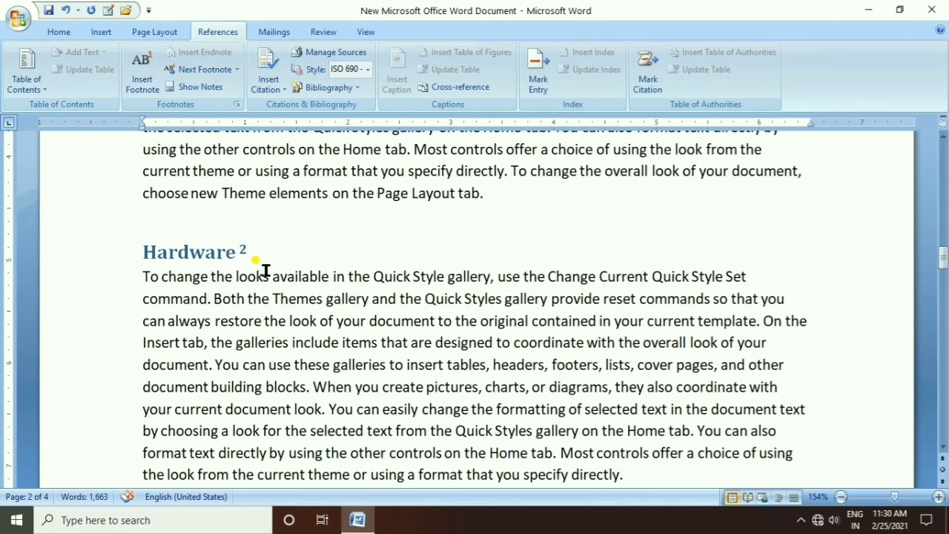
pyautogui.moveTo(243, 246)
pyautogui.moveTo(942, 256); pyautogui.dragTo(944, 353)
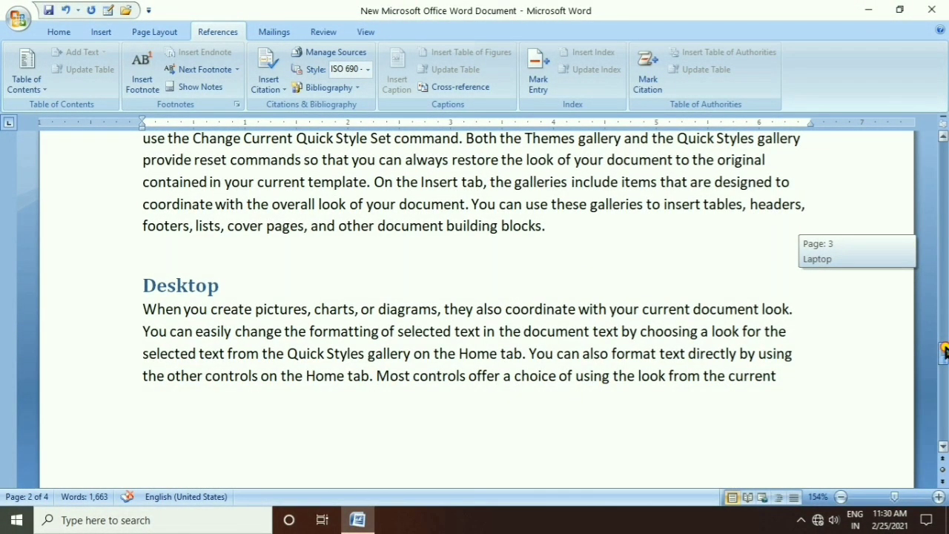
pyautogui.moveTo(945, 351)
pyautogui.mouseDown()
pyautogui.moveTo(944, 384)
pyautogui.moveTo(946, 172)
pyautogui.mouseUp()
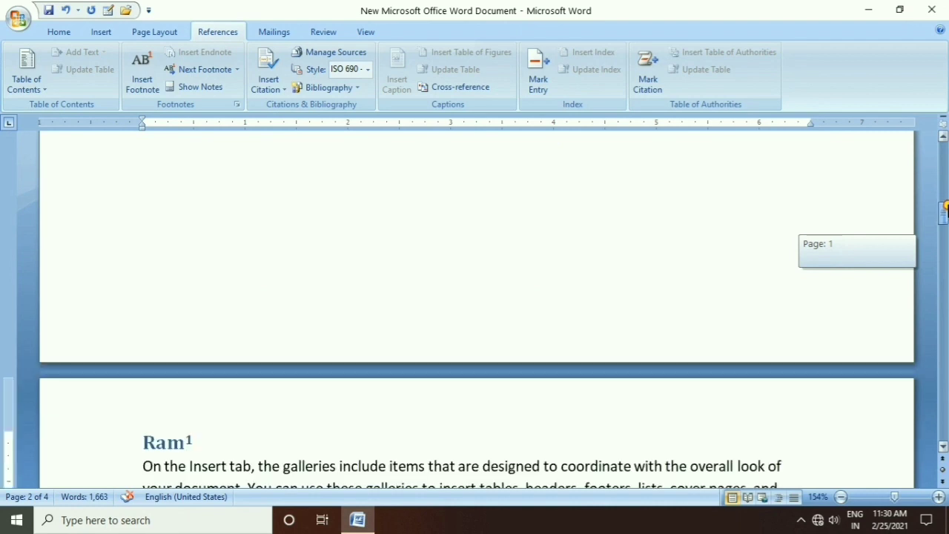
# - Insert an endnote on the Ram heading with the text 'read only memory'
pyautogui.moveTo(946, 172); pyautogui.dragTo(946, 221)
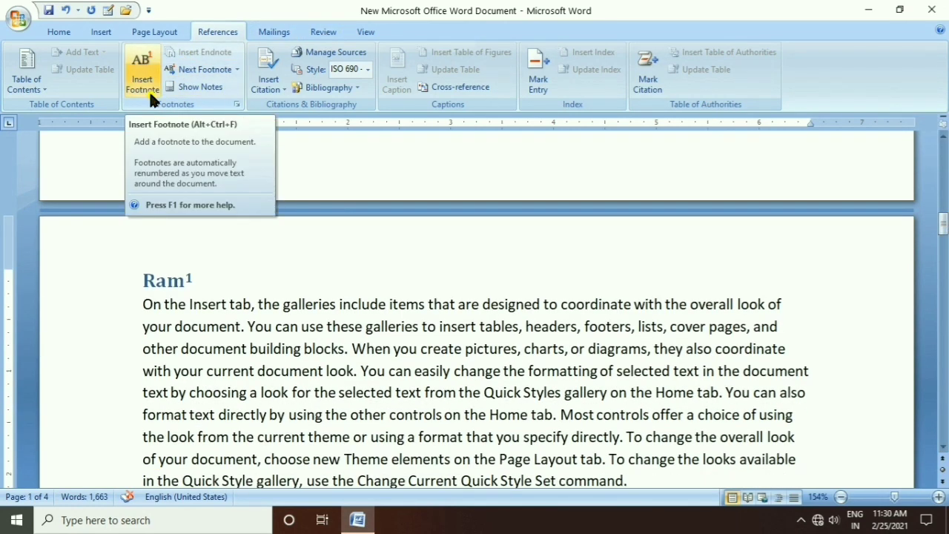
pyautogui.click(218, 254)
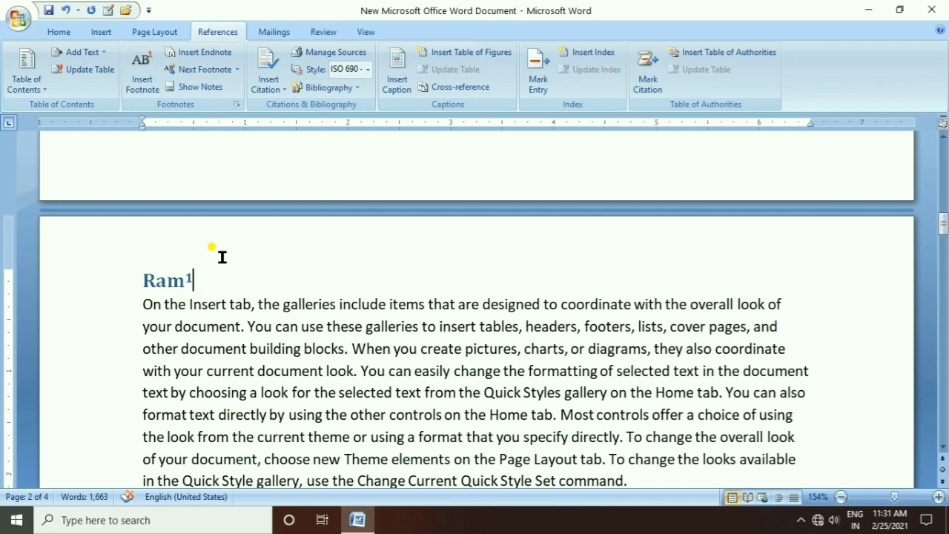
pyautogui.moveTo(194, 279)
pyautogui.click(193, 56)
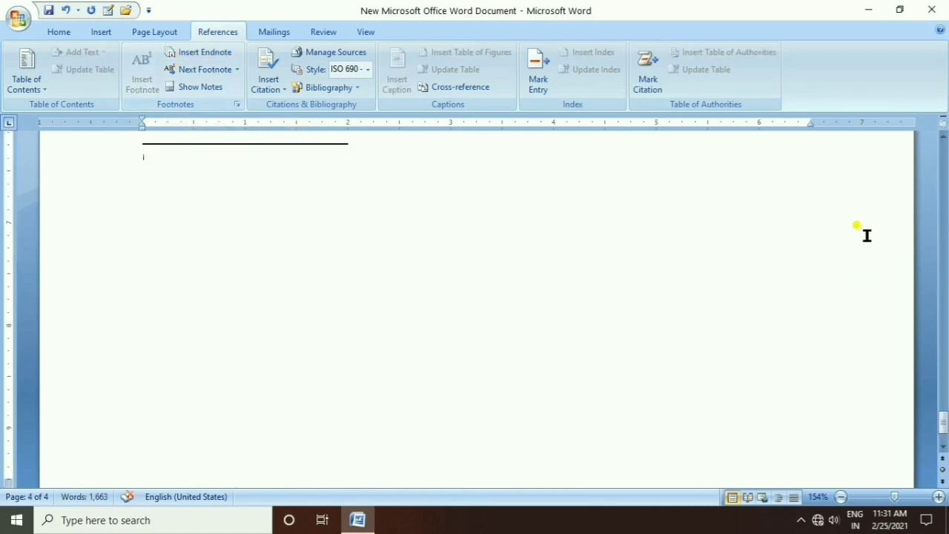
pyautogui.moveTo(944, 424); pyautogui.dragTo(943, 419)
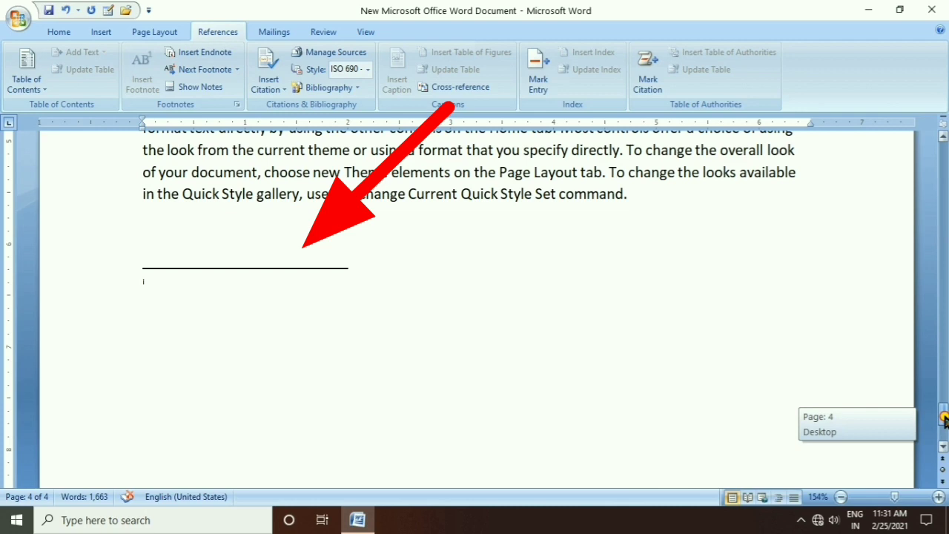
pyautogui.moveTo(943, 419)
pyautogui.mouseDown()
pyautogui.moveTo(944, 170)
pyautogui.moveTo(945, 421)
pyautogui.mouseUp()
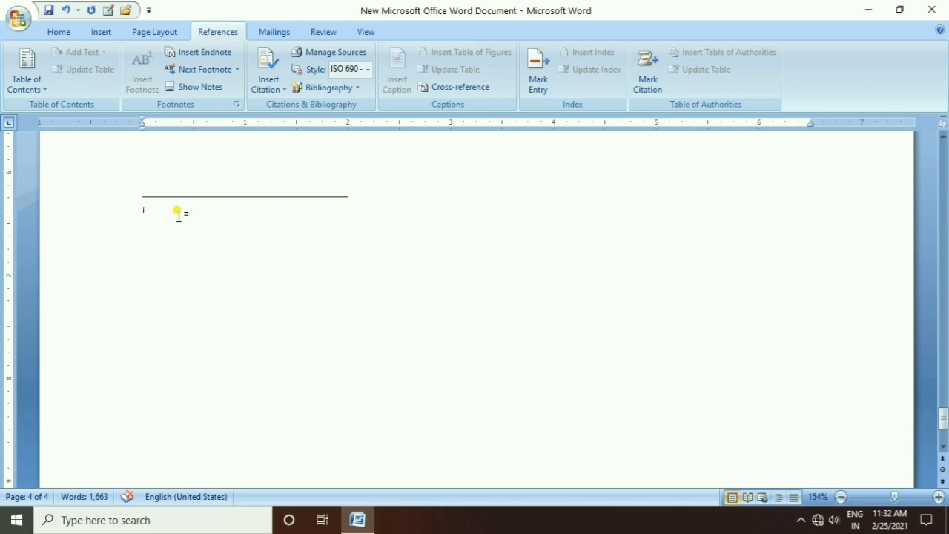
pyautogui.write('r')
pyautogui.write('ead o')
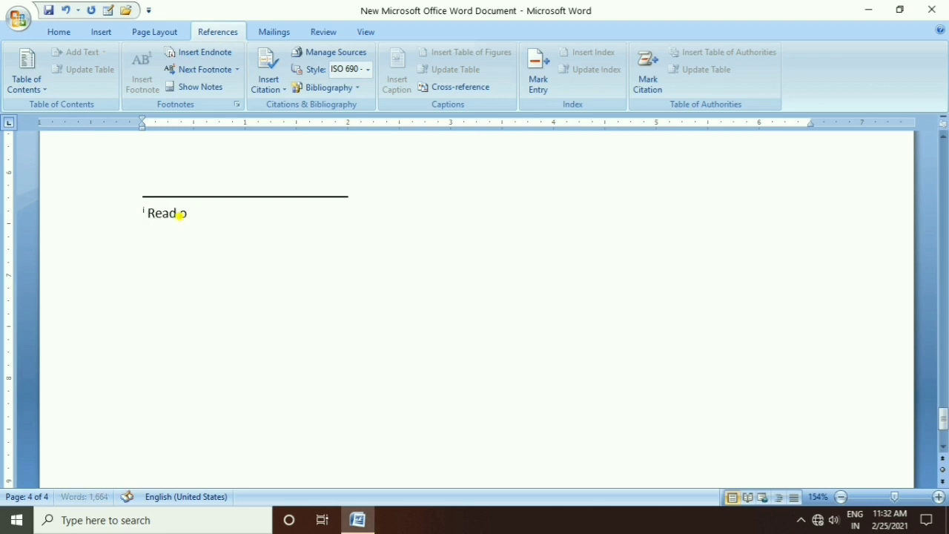
pyautogui.write('nly me')
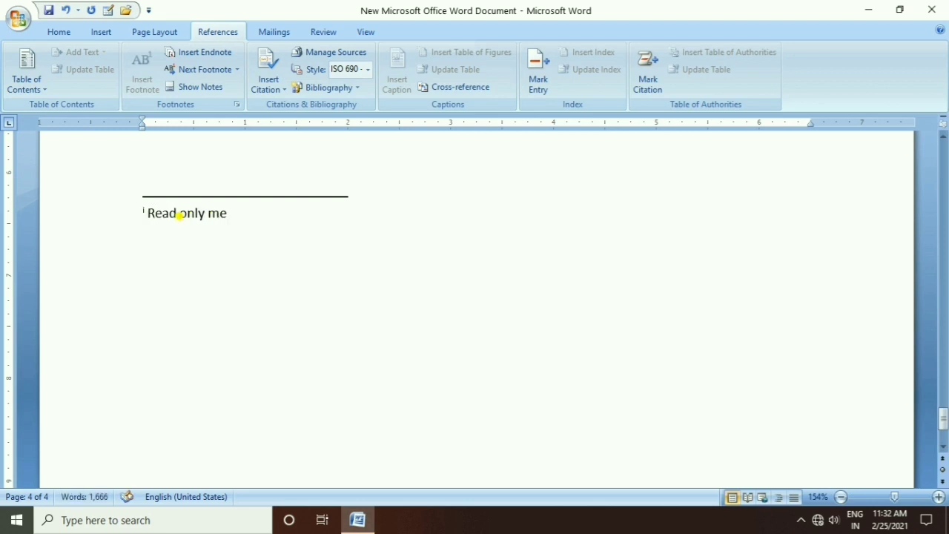
pyautogui.write('mory')
# - Add endnote ii to the Hardware heading reading 'computer ke parts hote hain'
pyautogui.moveTo(943, 419)
pyautogui.mouseDown()
pyautogui.moveTo(945, 232)
pyautogui.moveTo(943, 254)
pyautogui.mouseUp()
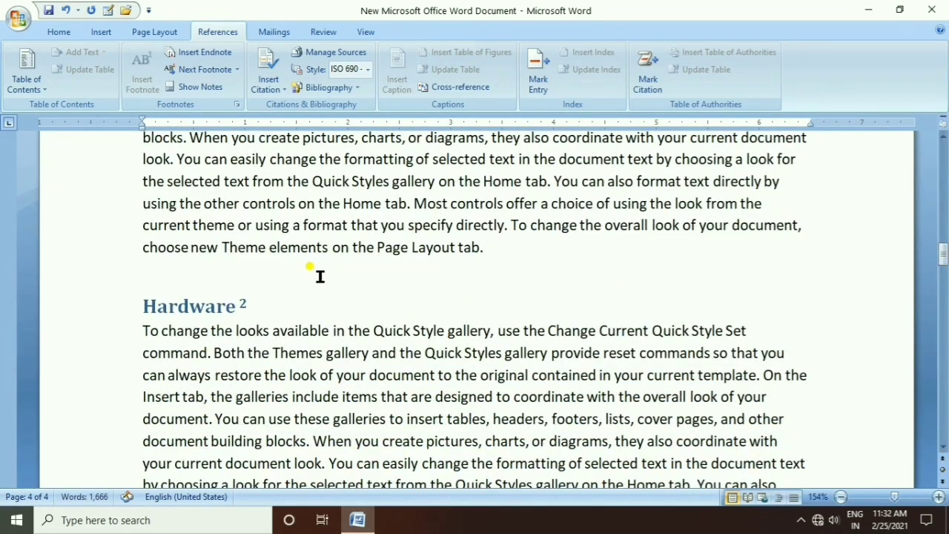
pyautogui.click(247, 302)
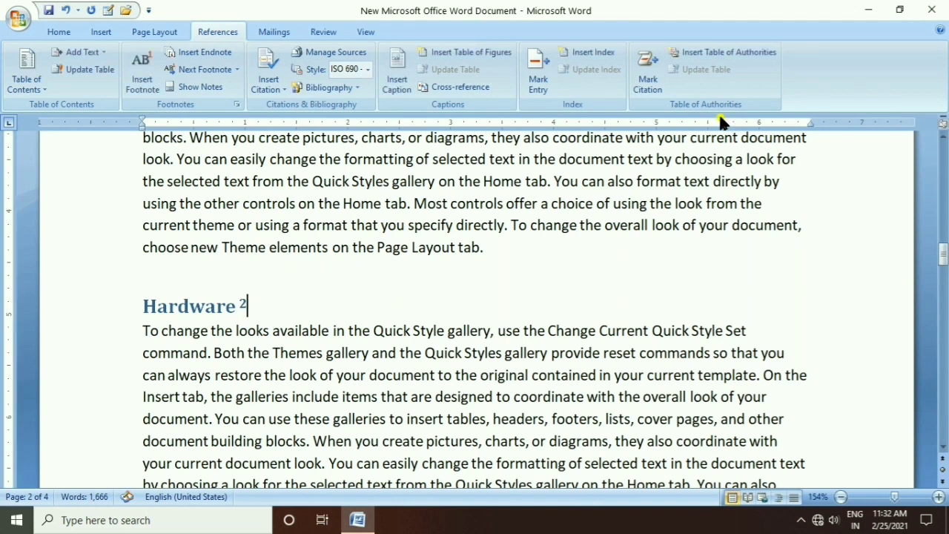
pyautogui.click(201, 54)
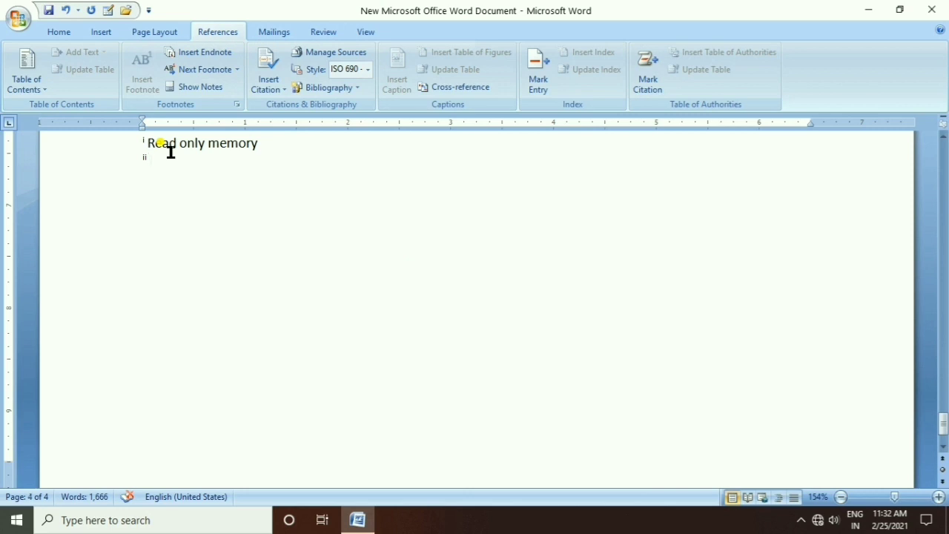
pyautogui.write('compu')
pyautogui.write('ter ke pa')
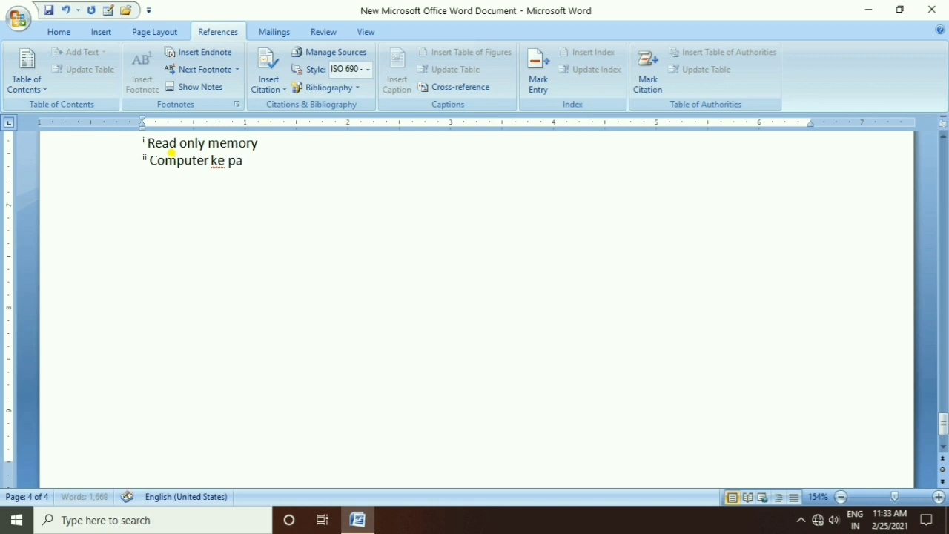
pyautogui.write('rts hote')
pyautogui.write(' hain')
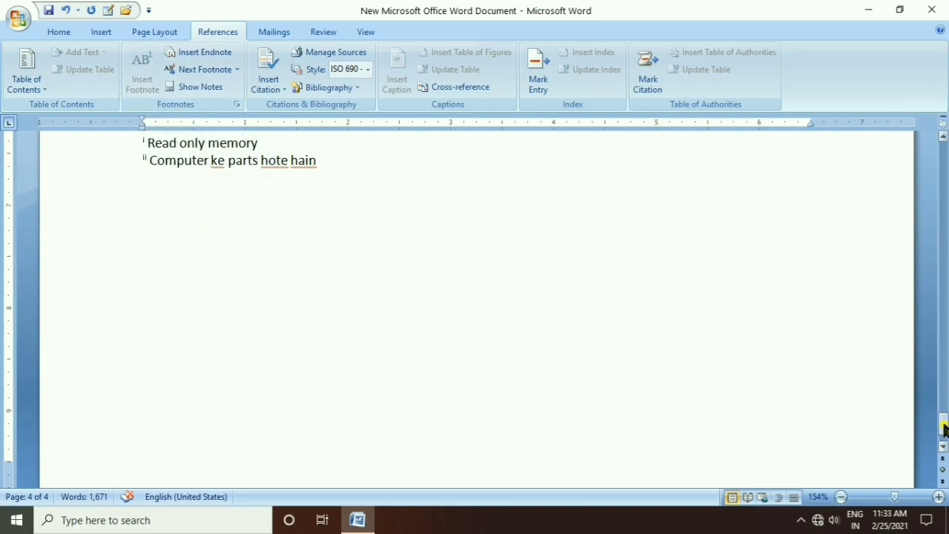
pyautogui.moveTo(943, 422)
pyautogui.mouseDown()
pyautogui.moveTo(945, 279)
pyautogui.moveTo(945, 295)
pyautogui.mouseUp()
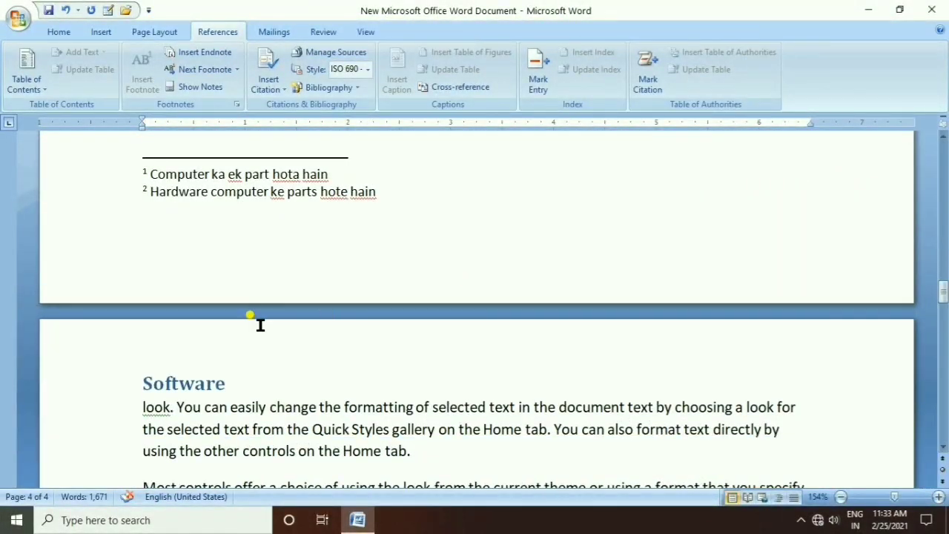
# - Navigate note references: back to the Ram footnote, then to the next endnote
pyautogui.click(227, 381)
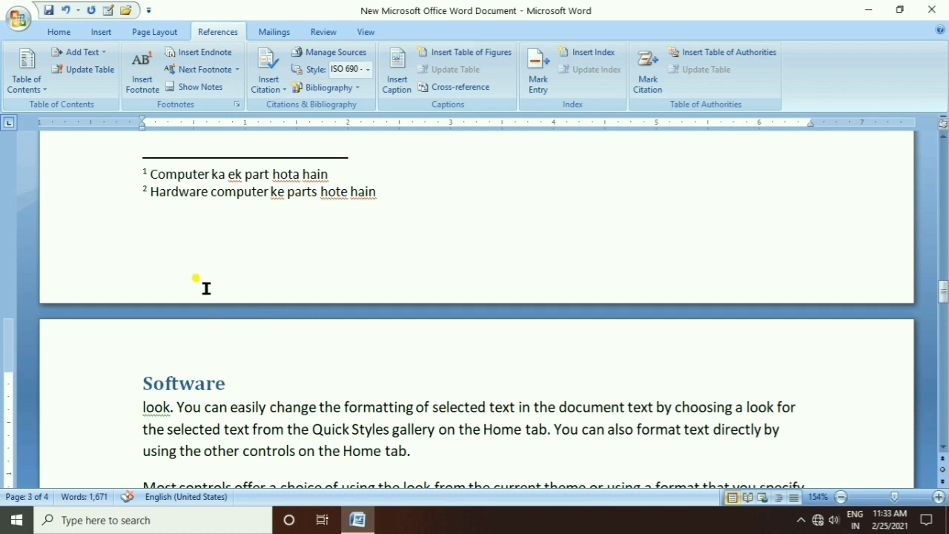
pyautogui.click(236, 69)
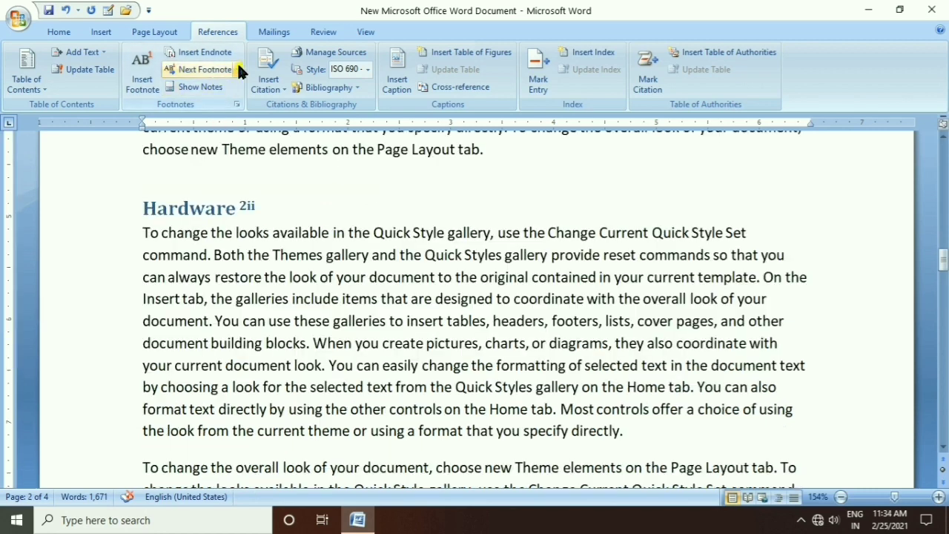
pyautogui.click(237, 69)
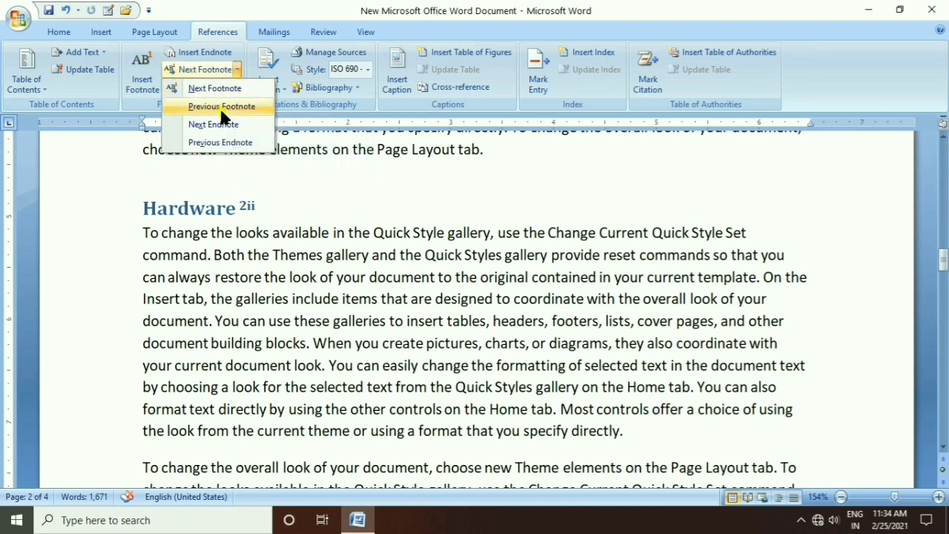
pyautogui.click(220, 110)
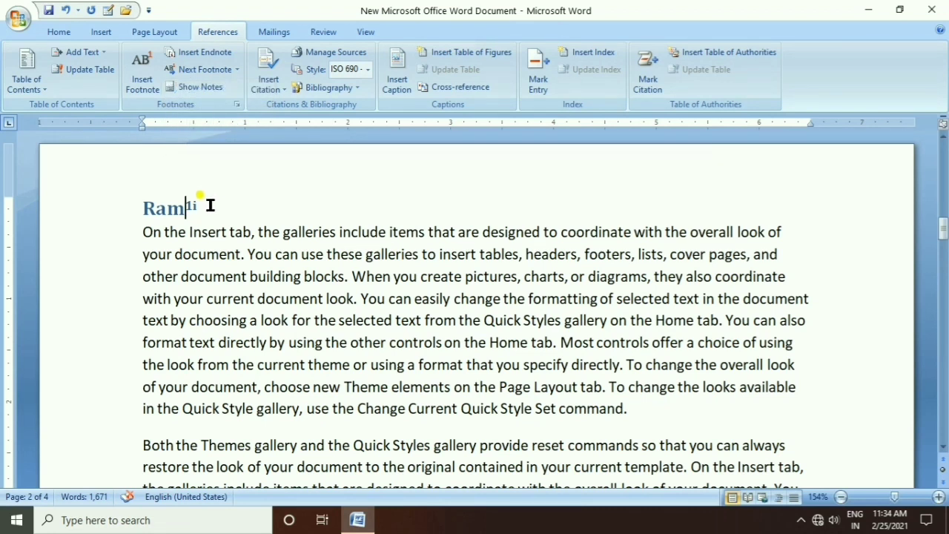
pyautogui.click(236, 68)
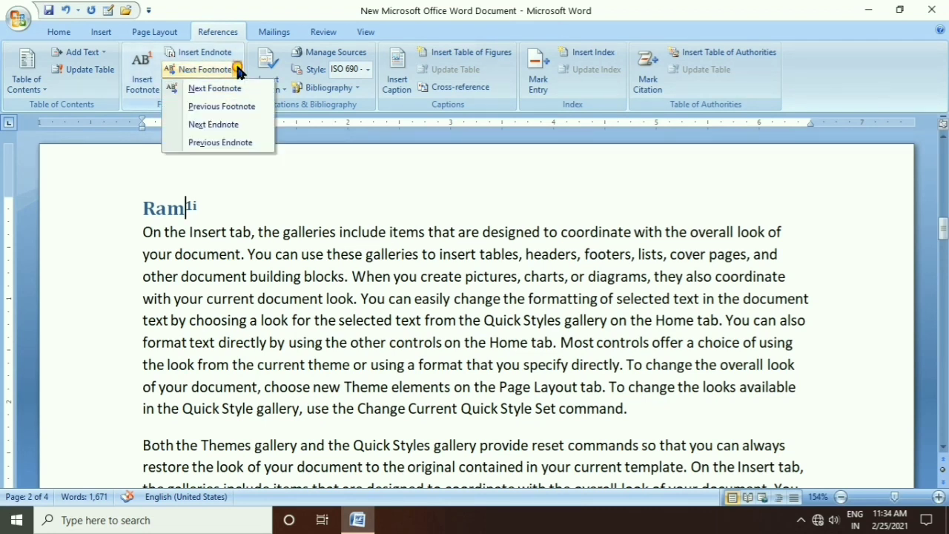
pyautogui.click(222, 125)
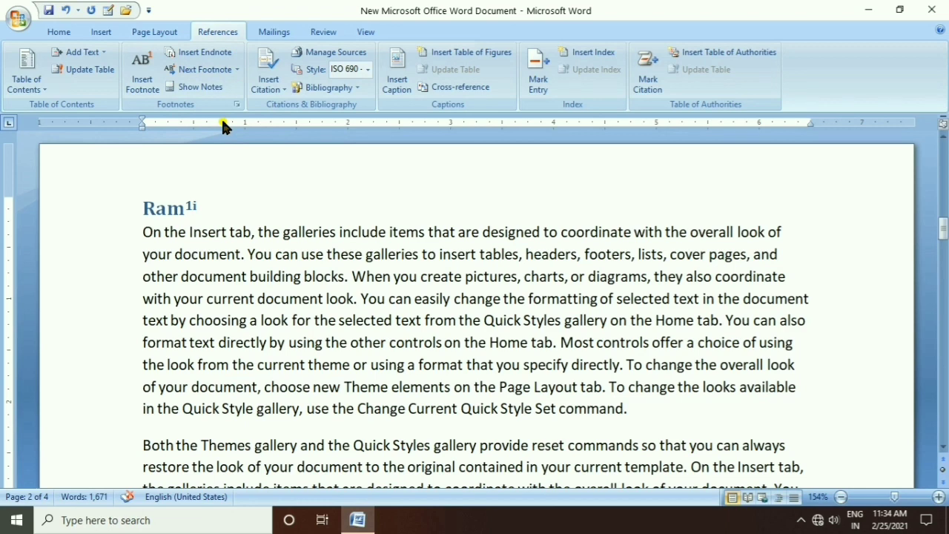
# - Jump to Hardware's footnote and endnote, then back to the endnote at Ram
pyautogui.click(224, 68)
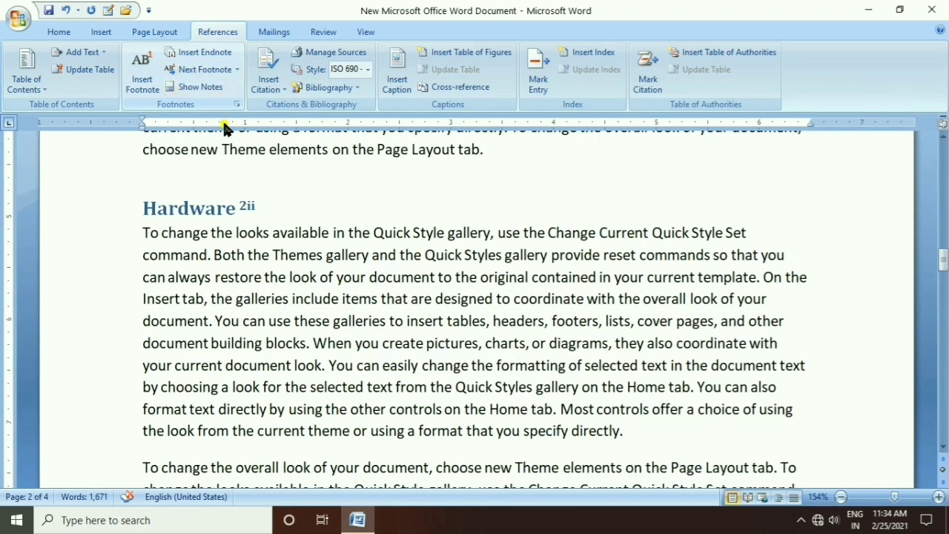
pyautogui.click(236, 69)
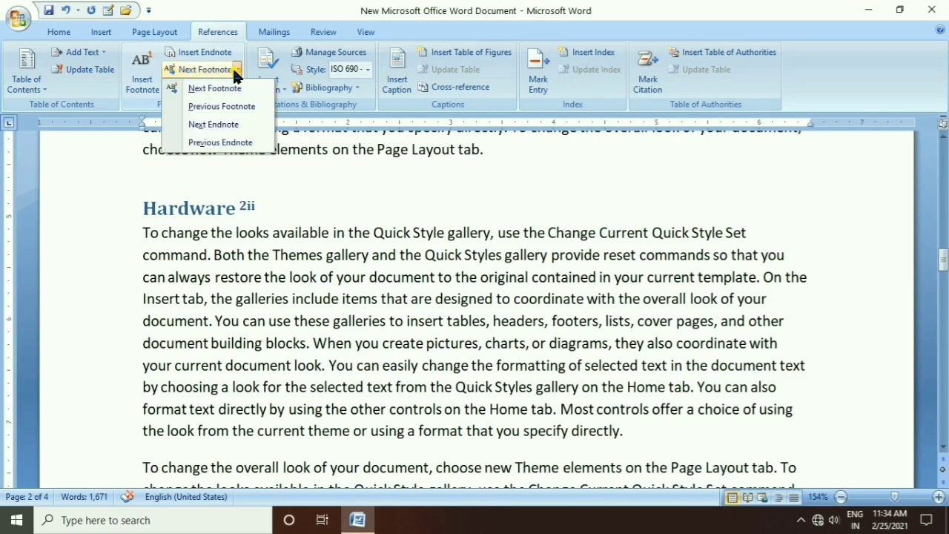
pyautogui.click(215, 124)
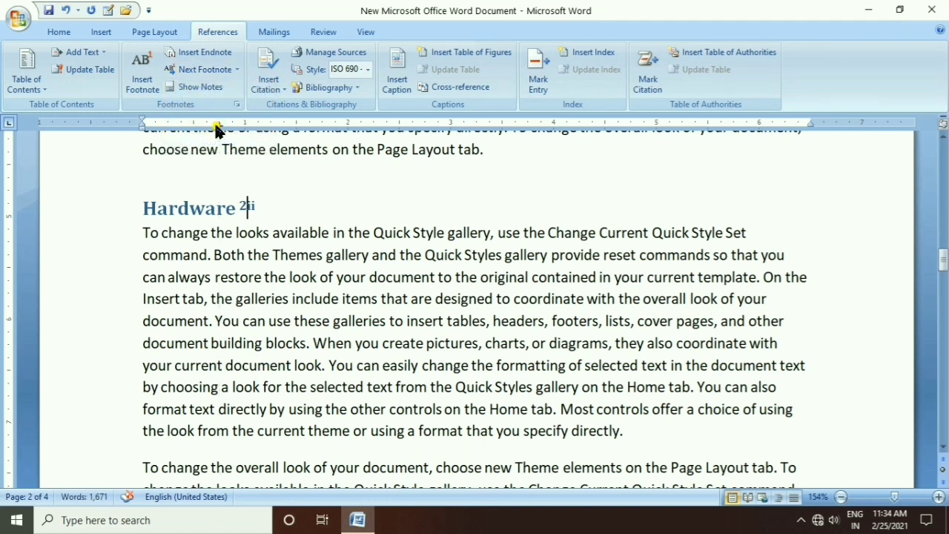
pyautogui.moveTo(254, 194)
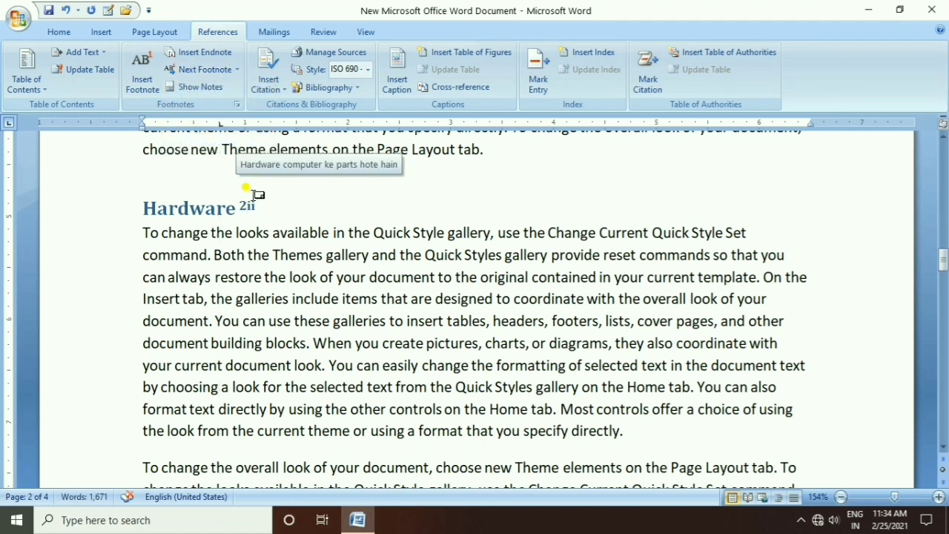
pyautogui.click(237, 70)
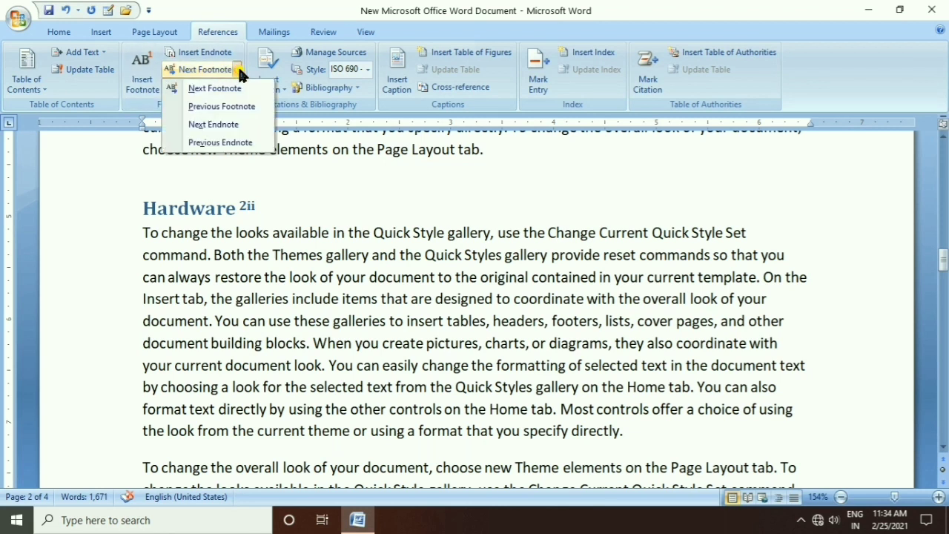
pyautogui.click(220, 143)
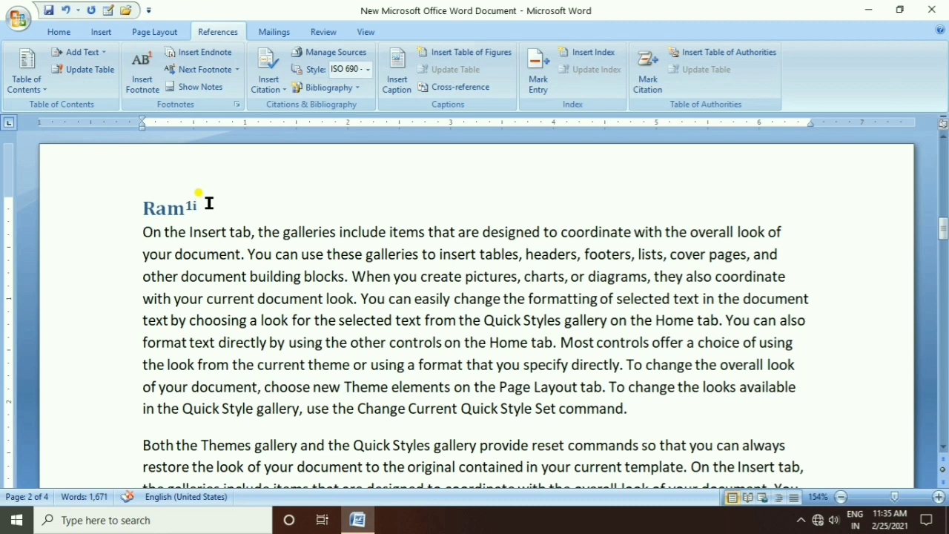
# - Use Show Notes to view the footnote area
pyautogui.click(213, 87)
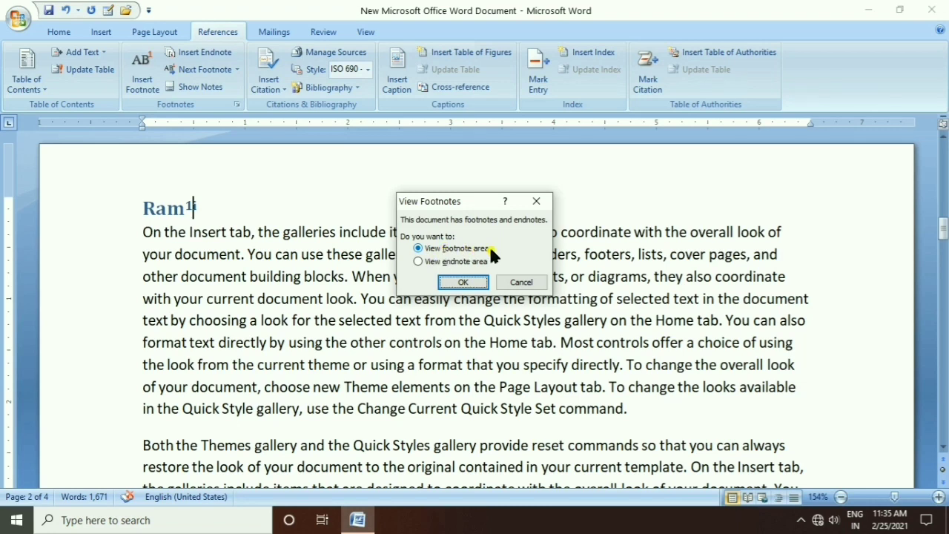
pyautogui.click(474, 279)
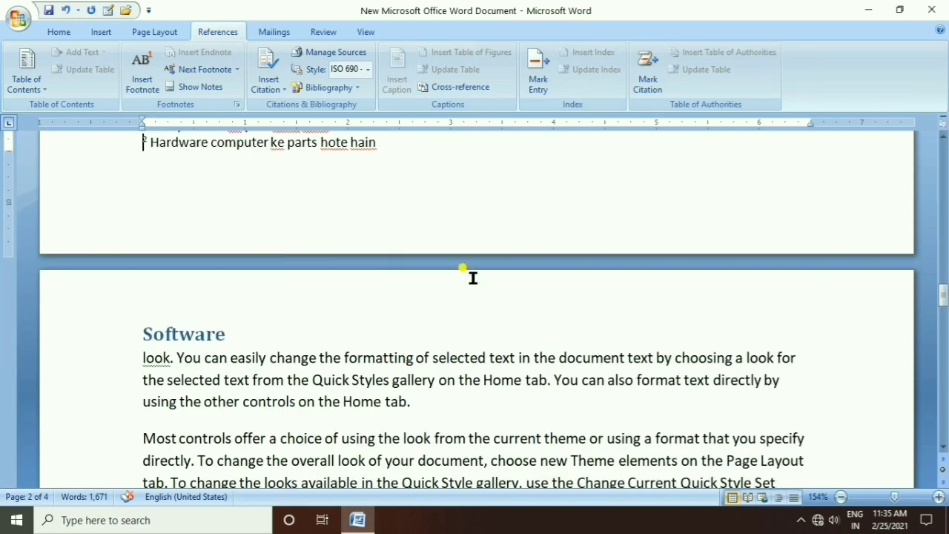
pyautogui.moveTo(943, 298); pyautogui.dragTo(943, 291)
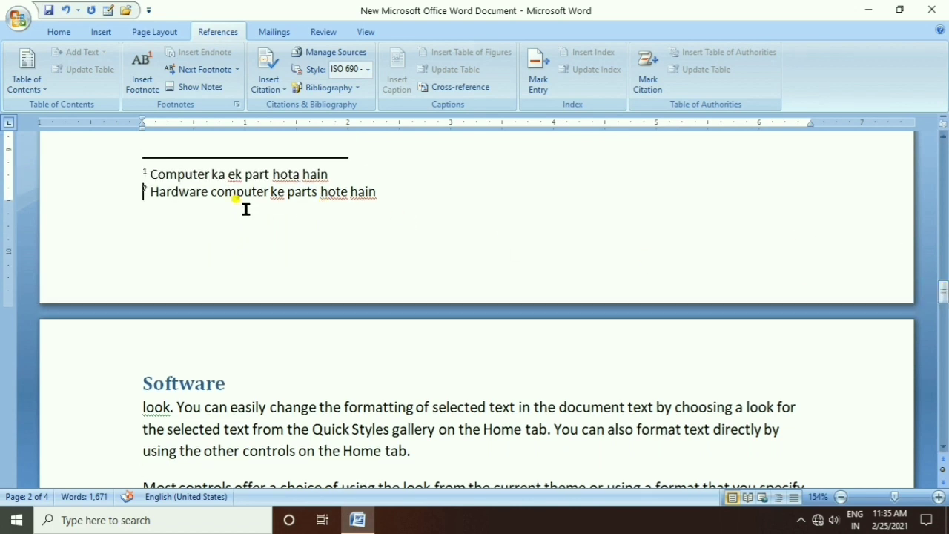
# - Use Show Notes again to view the endnote area instead
pyautogui.click(197, 87)
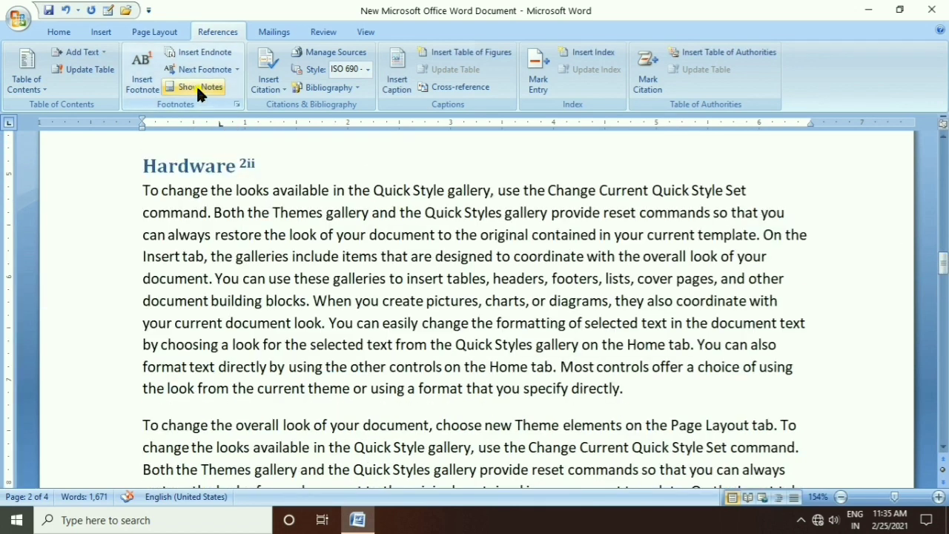
pyautogui.click(196, 86)
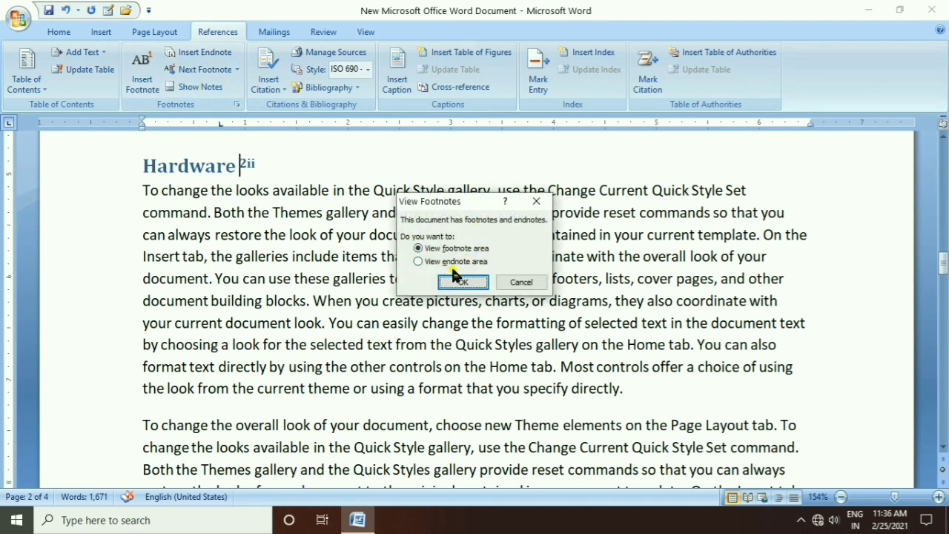
pyautogui.click(419, 262)
pyautogui.click(462, 282)
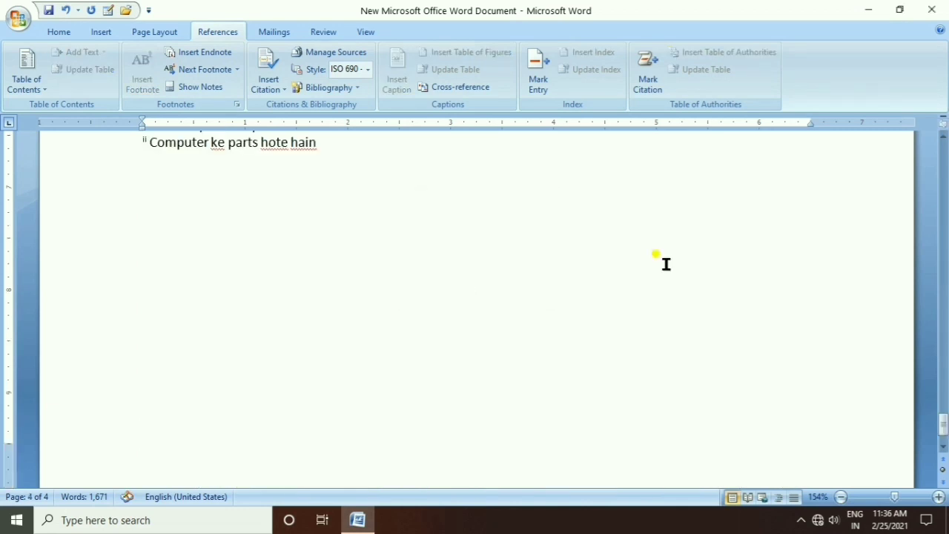
pyautogui.scroll(3, 455, 343)
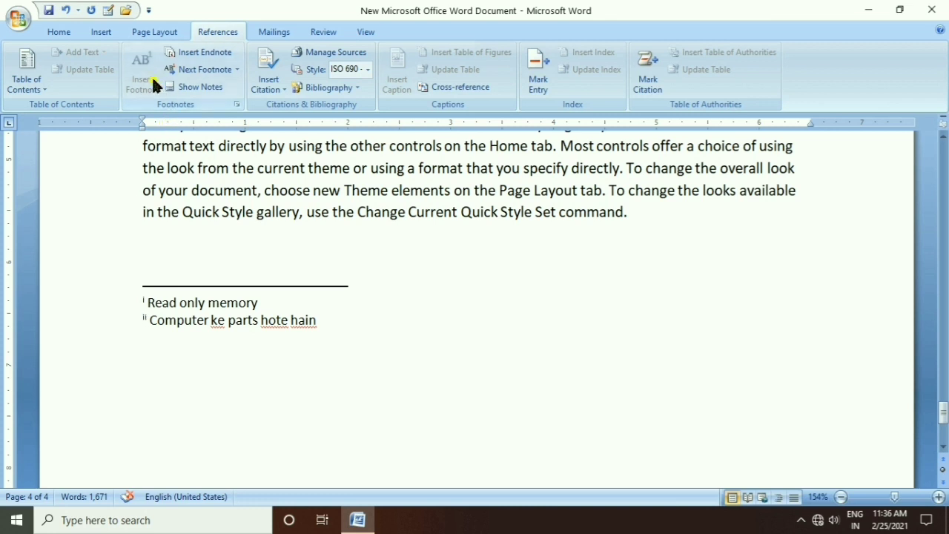
# - Jump from the endnotes back to their references and scroll up the document
pyautogui.click(202, 88)
pyautogui.scroll(5, 287, 272)
pyautogui.scroll(5, 287, 270)
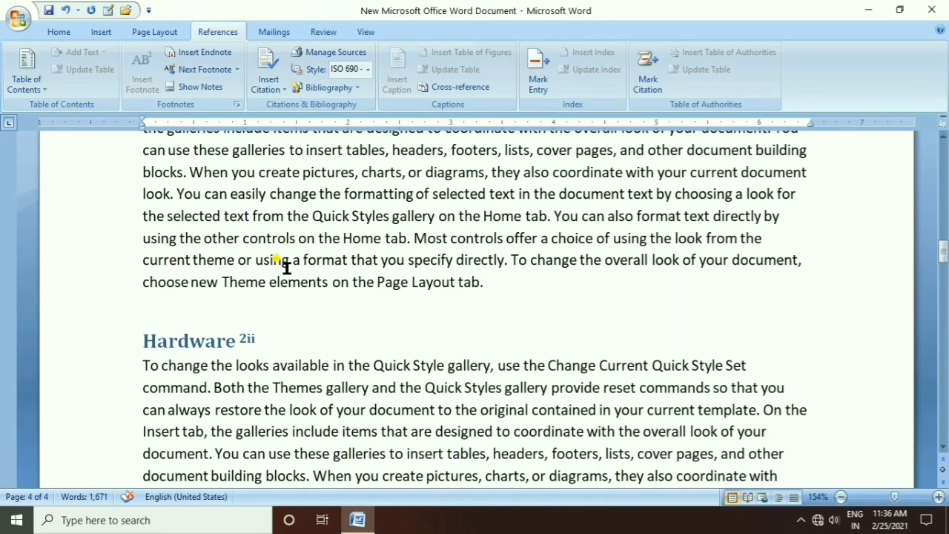
pyautogui.scroll(5, 287, 269)
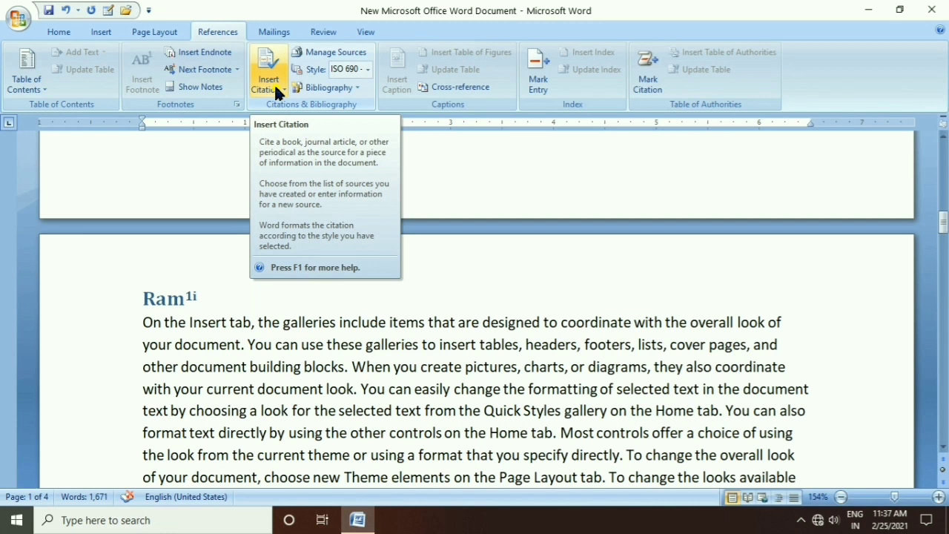
# - Visit the Ram and Hardware headings, then open Insert Citation below the Contents table
pyautogui.click(220, 287)
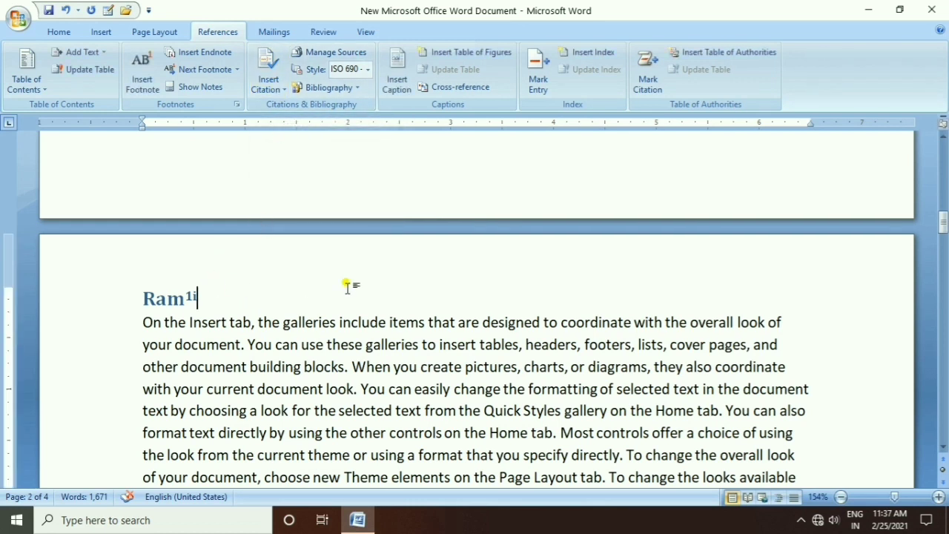
pyautogui.moveTo(943, 229); pyautogui.dragTo(943, 266)
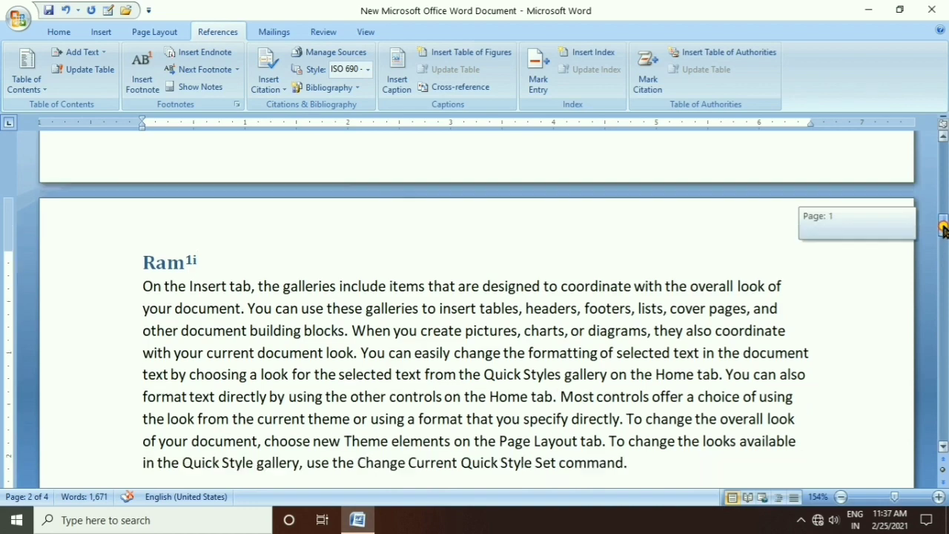
pyautogui.click(261, 285)
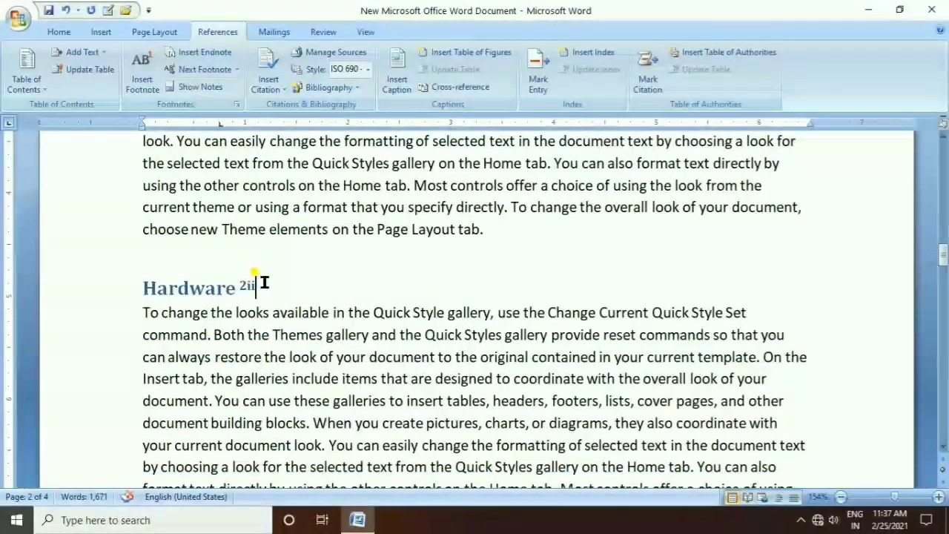
pyautogui.moveTo(938, 258); pyautogui.dragTo(938, 219)
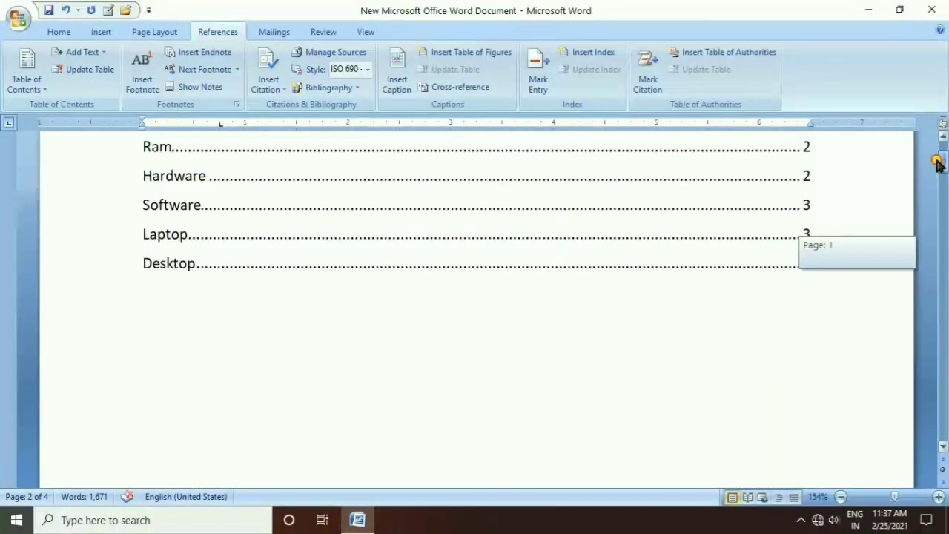
pyautogui.moveTo(939, 219); pyautogui.dragTo(940, 154)
pyautogui.click(368, 447)
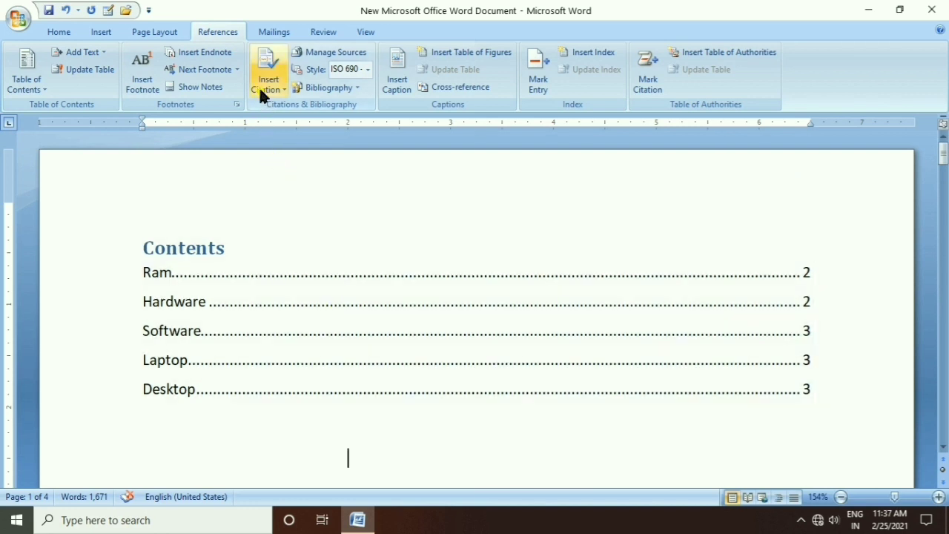
pyautogui.click(277, 84)
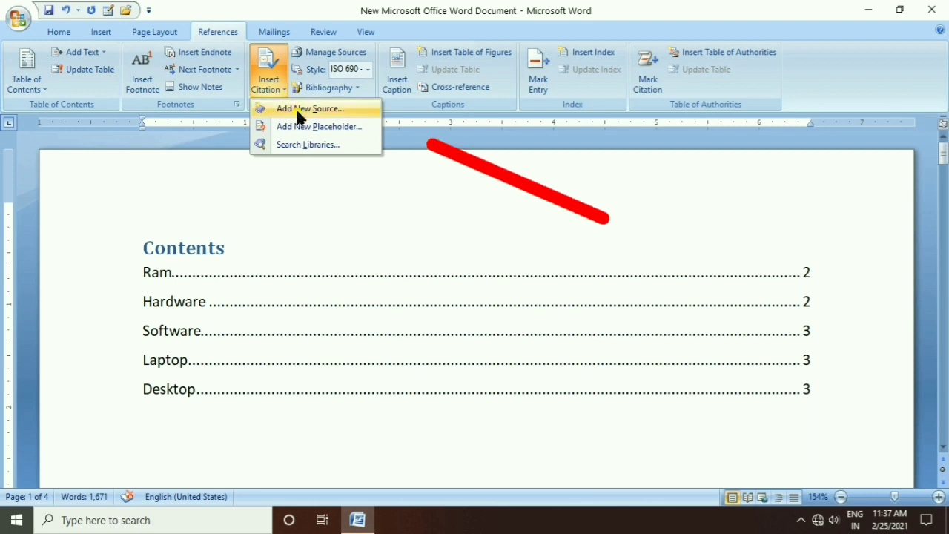
# - Start a new Book source, entering the author's name and the title 'ram'
pyautogui.click(301, 110)
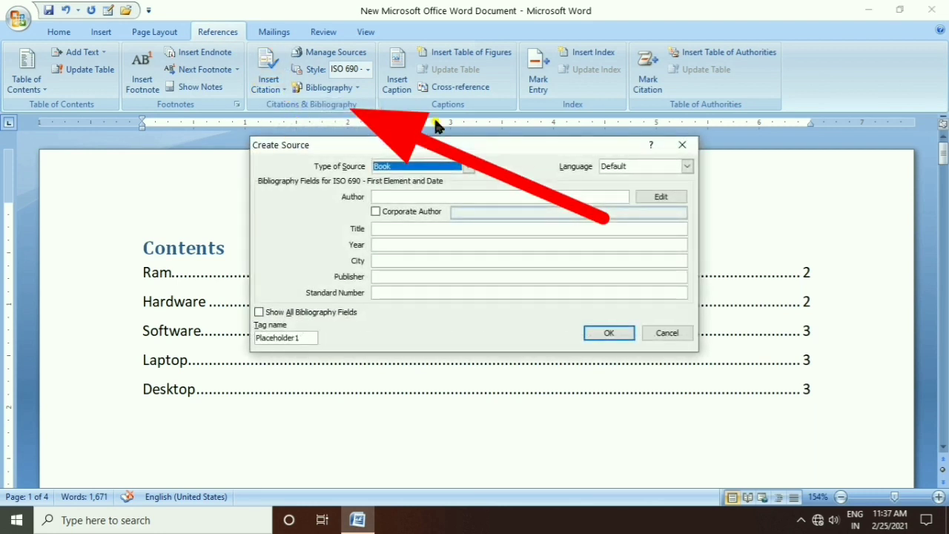
pyautogui.click(416, 170)
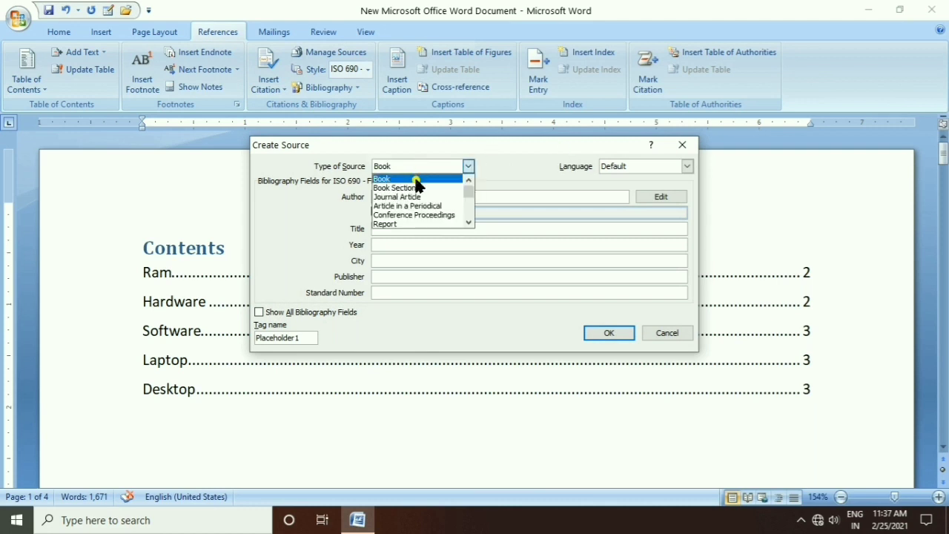
pyautogui.click(418, 170)
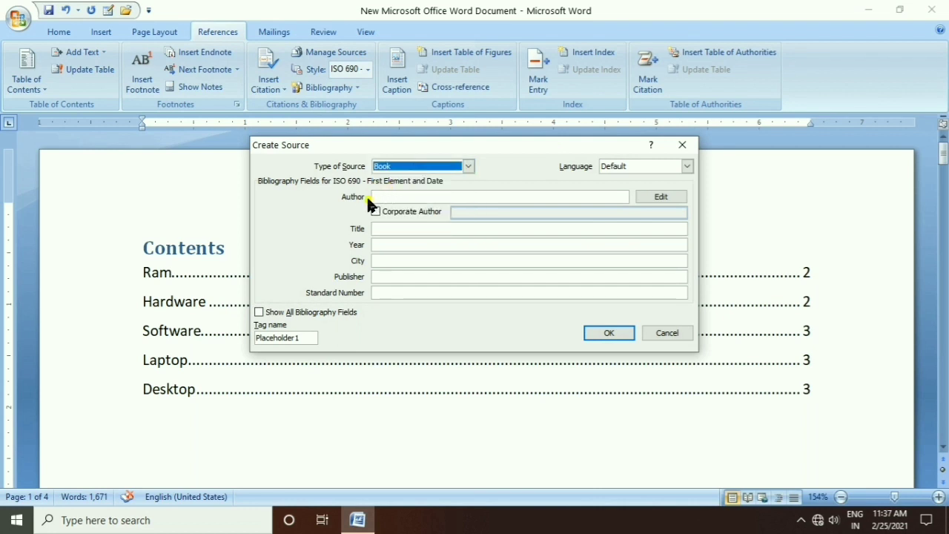
pyautogui.click(399, 197)
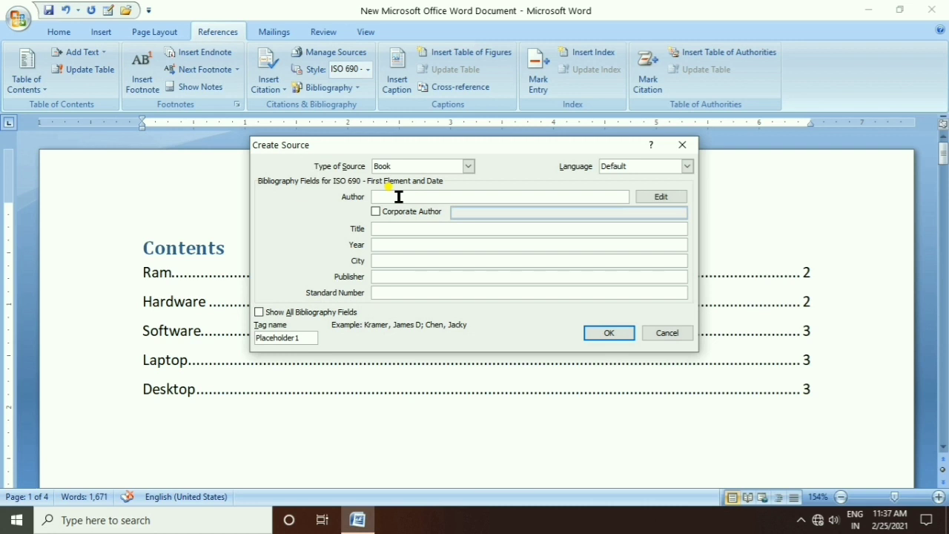
pyautogui.write('aksh')
pyautogui.click(392, 226)
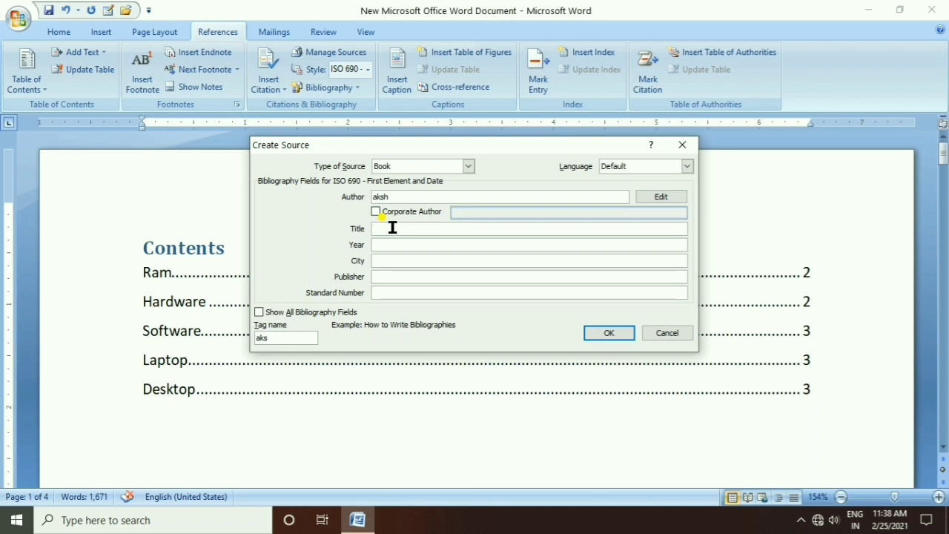
pyautogui.write('ram')
# - Enter year 2021, city 'firozabad' and the publisher's name for the source
pyautogui.click(423, 243)
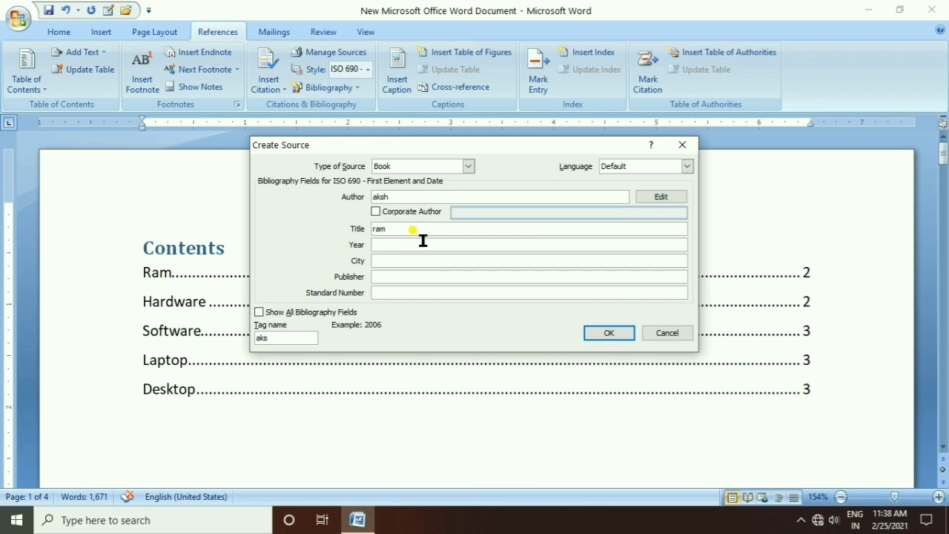
pyautogui.write('202')
pyautogui.write('1')
pyautogui.click(438, 257)
pyautogui.write('firo')
pyautogui.write('zabad')
pyautogui.click(442, 276)
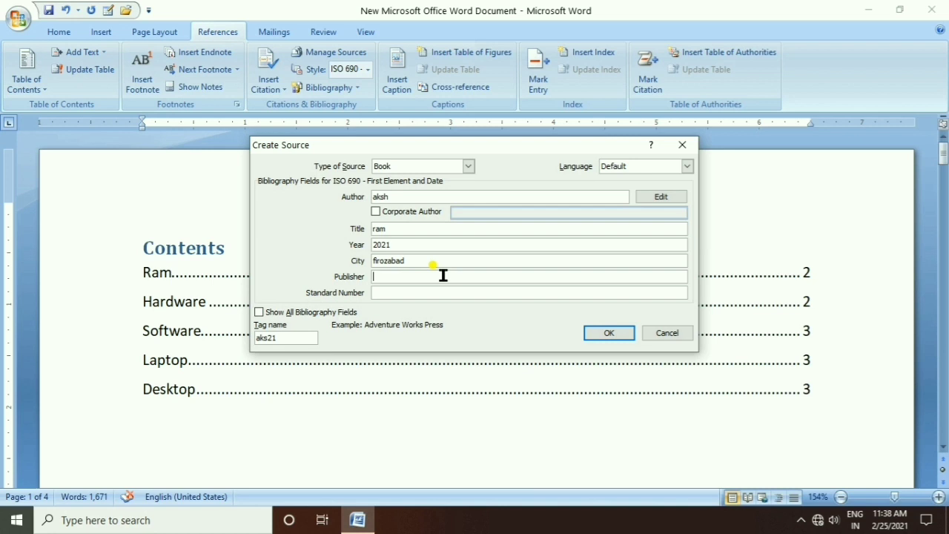
pyautogui.write('rahul')
# - Try English (United States) as the source language, then revert to Default
pyautogui.click(648, 167)
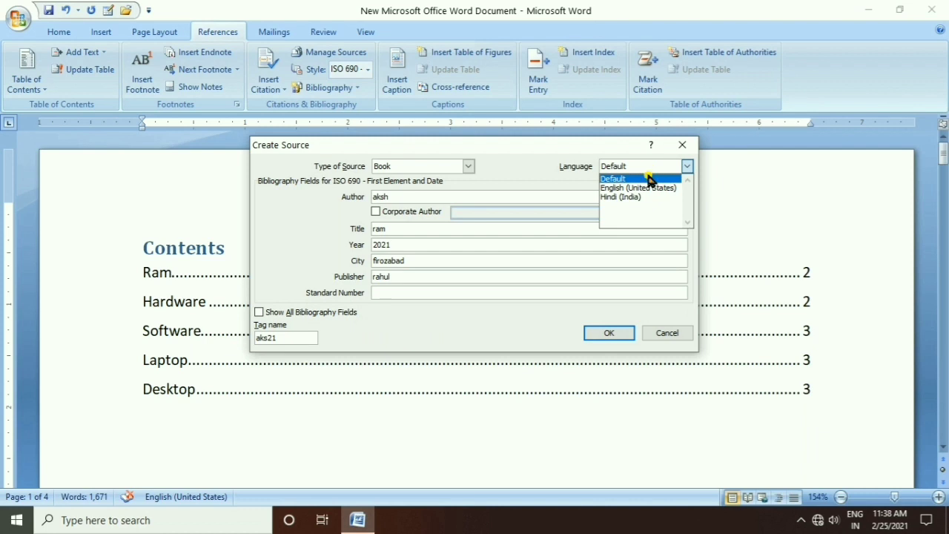
pyautogui.click(640, 188)
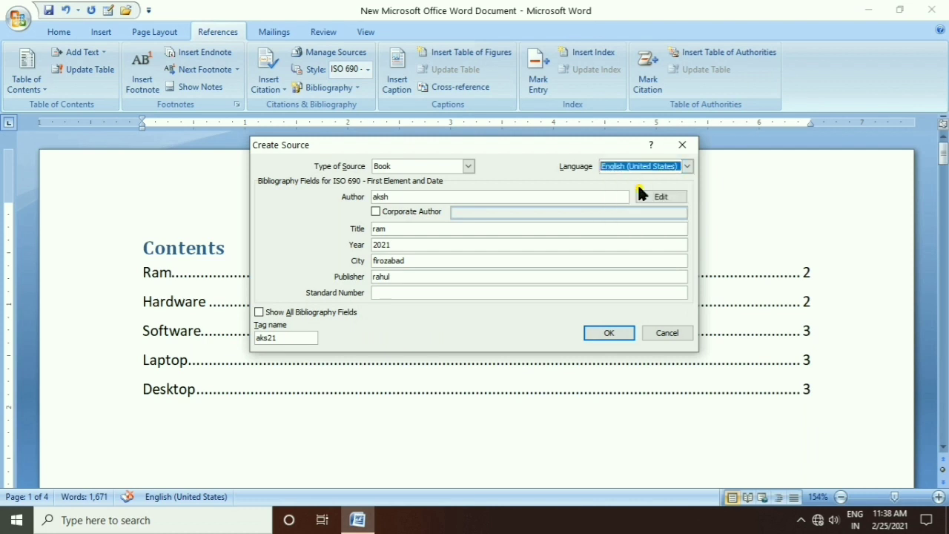
pyautogui.click(632, 166)
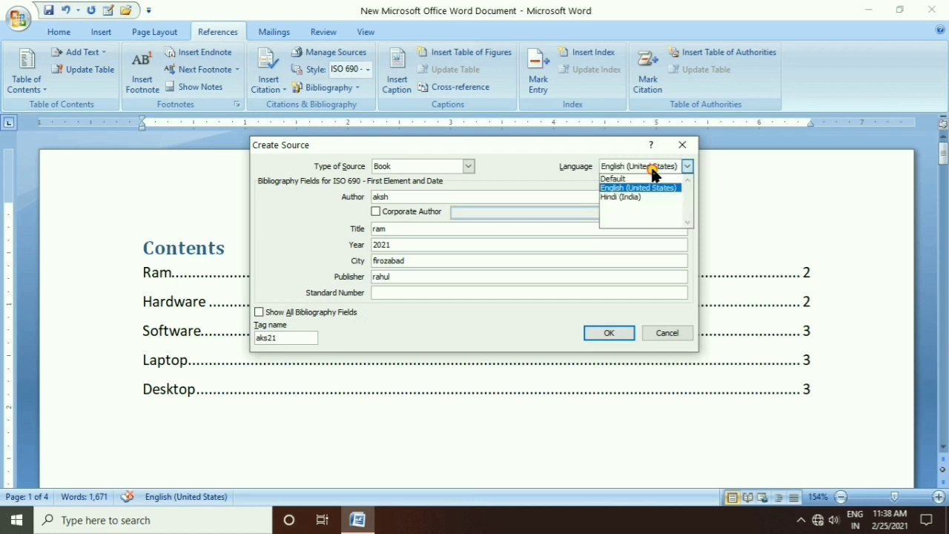
pyautogui.click(636, 178)
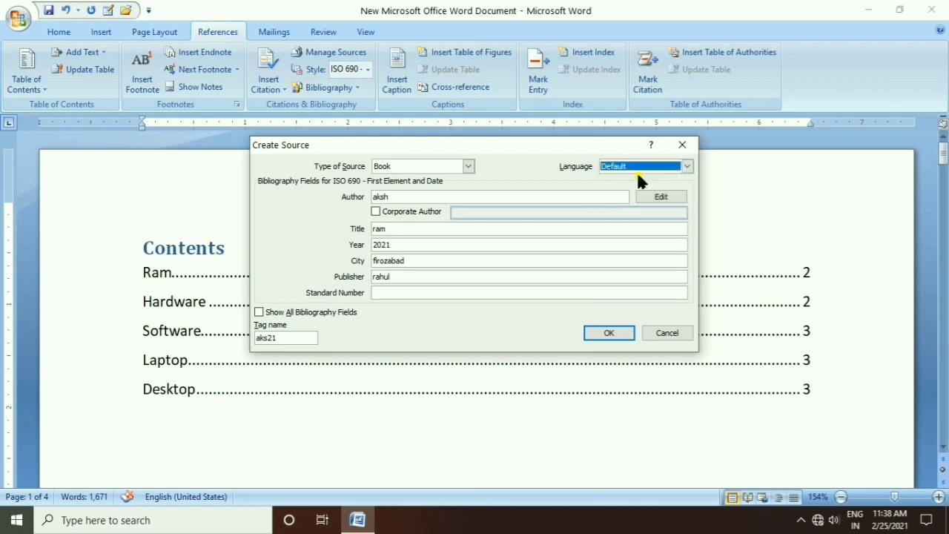
# - Save the 'ram' source and insert its citation field above the Ram heading
pyautogui.click(609, 336)
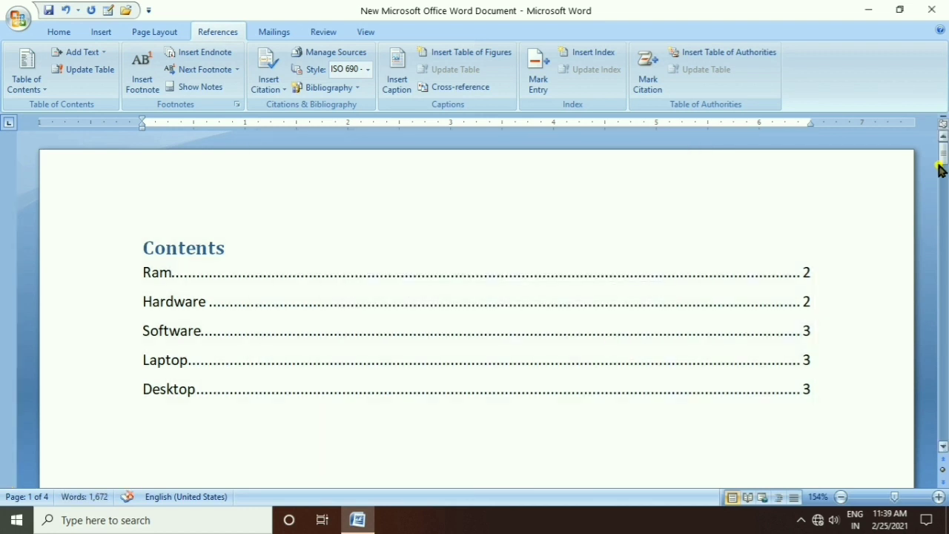
pyautogui.moveTo(943, 154); pyautogui.dragTo(944, 224)
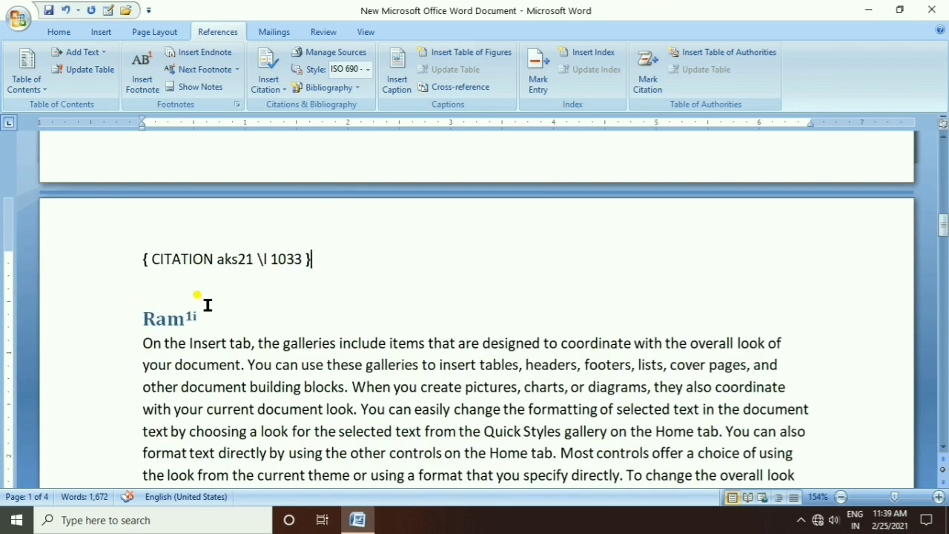
pyautogui.click(205, 260)
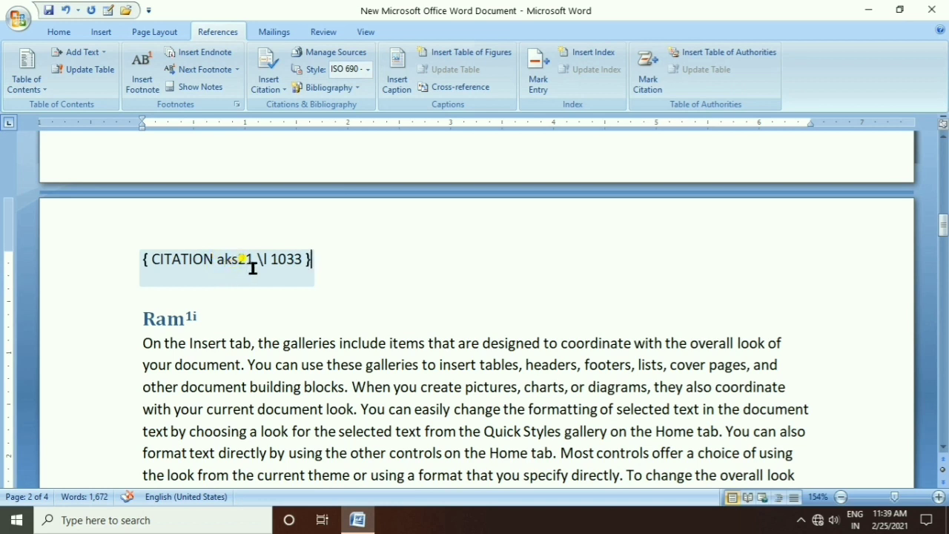
pyautogui.click(301, 288)
pyautogui.click(242, 307)
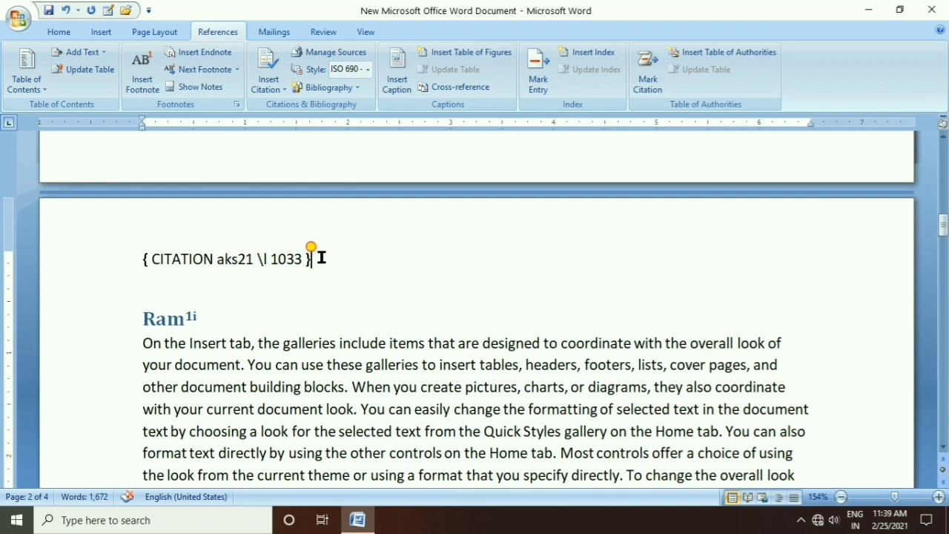
# - Switch the citation field from code to its author-year result, undoing and redoing once
pyautogui.moveTo(319, 258); pyautogui.dragTo(176, 257)
pyautogui.hotkey('shift', 'F9')
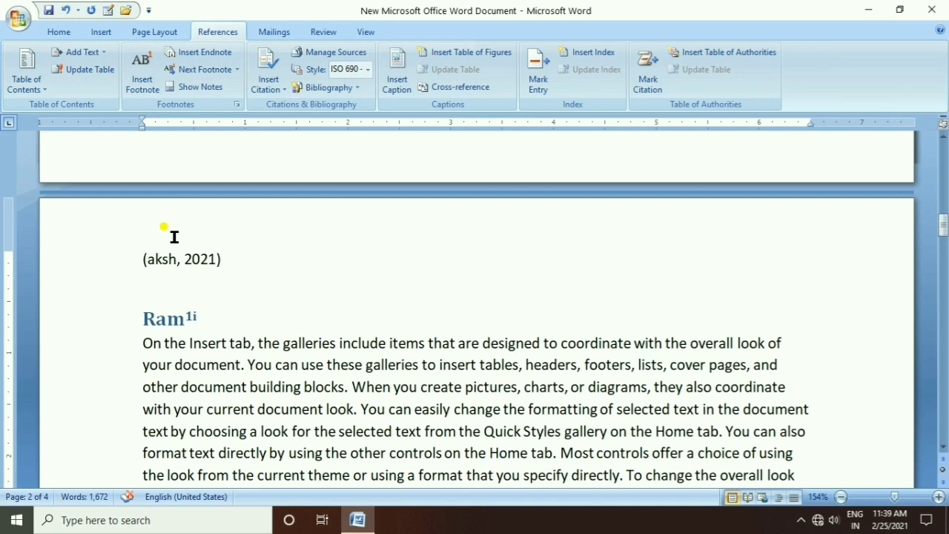
pyautogui.hotkey('ctrl', 'z')
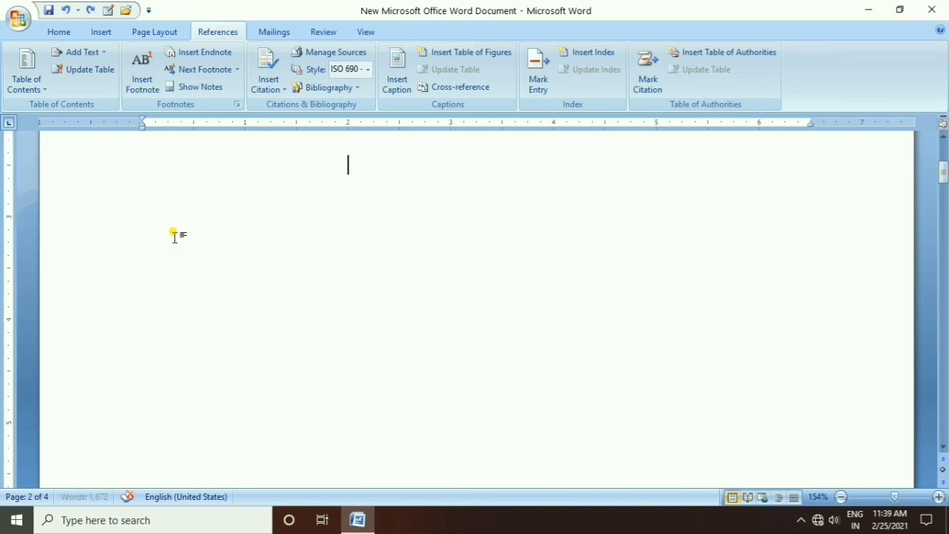
pyautogui.hotkey('ctrl', 'y')
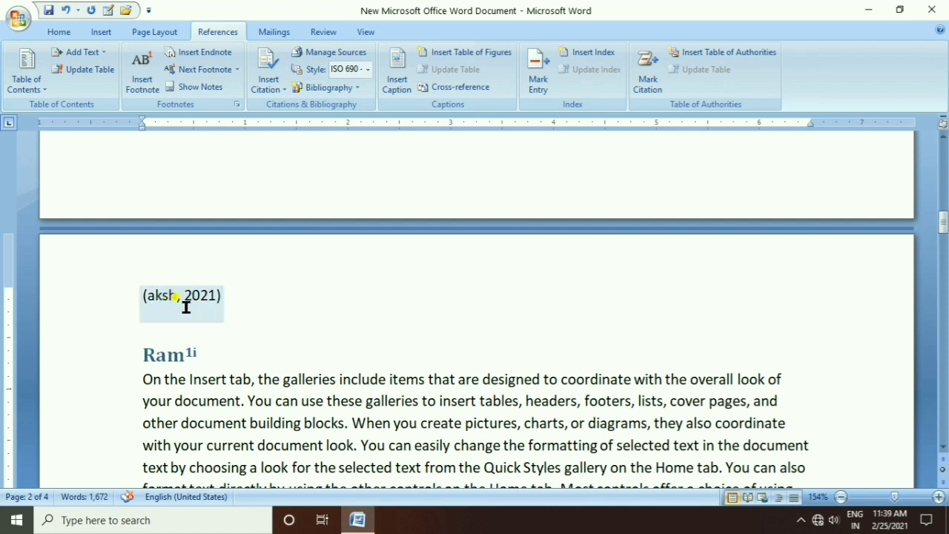
# - Start adding a new citation source at the end of the Hardware heading
pyautogui.moveTo(942, 221); pyautogui.dragTo(942, 256)
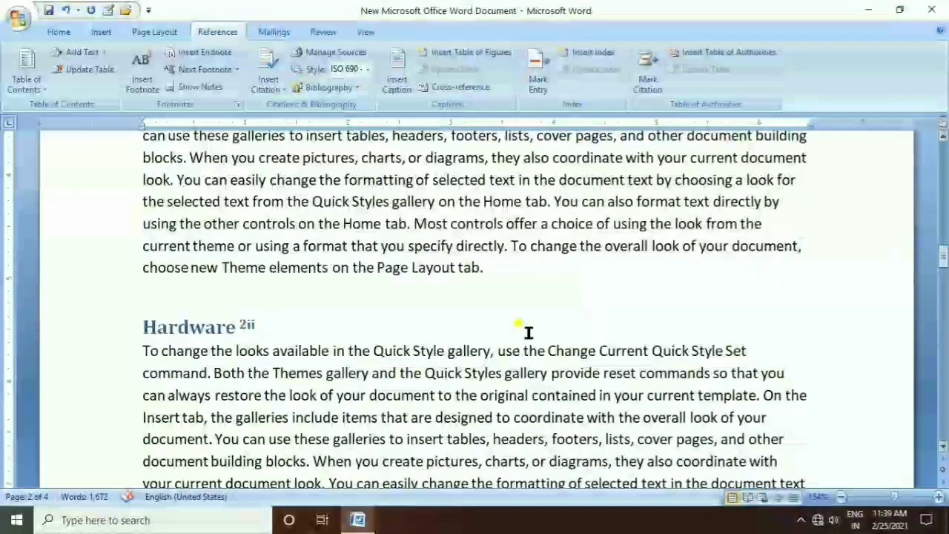
pyautogui.click(276, 325)
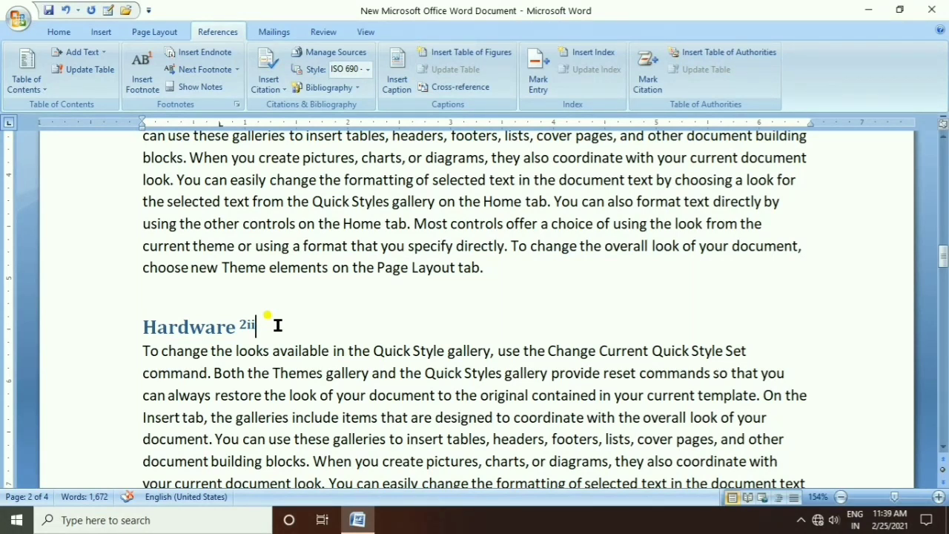
pyautogui.click(287, 91)
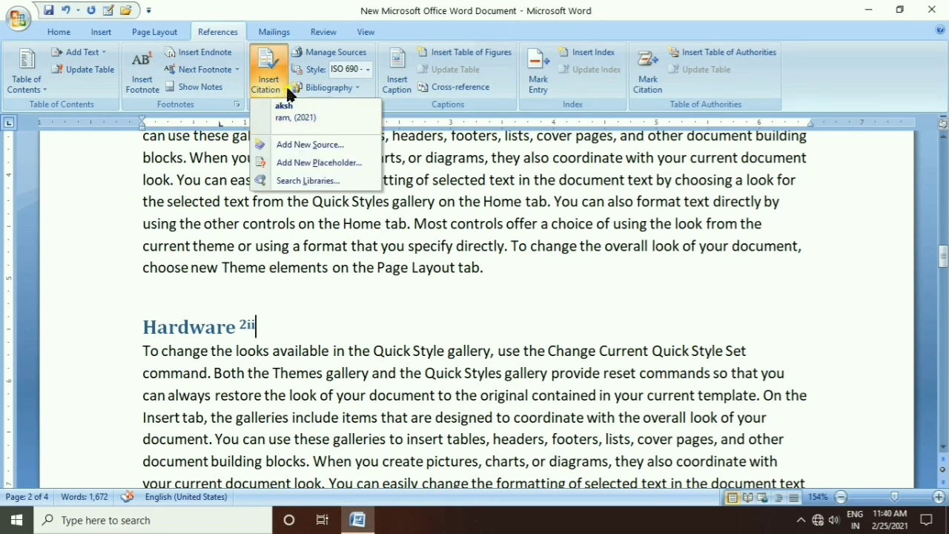
pyautogui.click(275, 89)
pyautogui.click(271, 80)
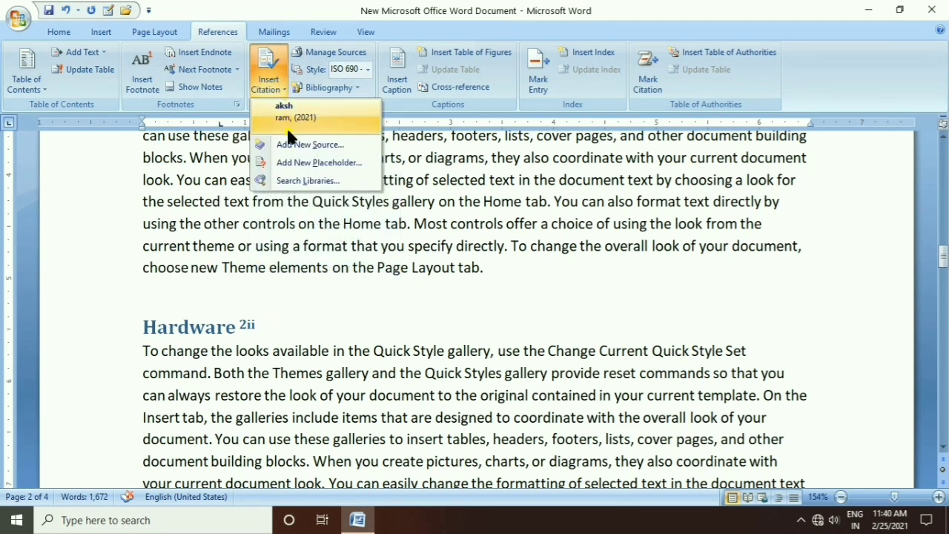
pyautogui.click(305, 147)
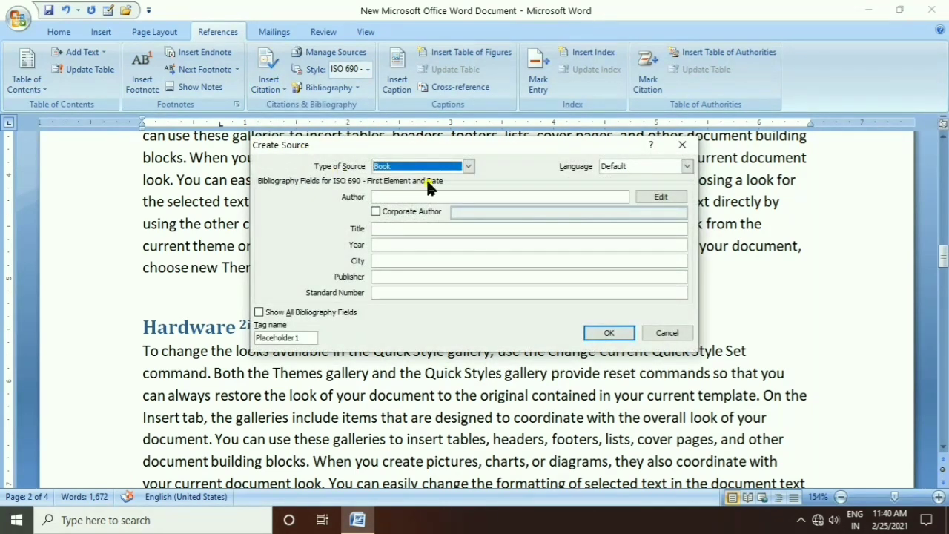
# - Enter the author's name, title 'Hardware' and year 2021 for the Book source
pyautogui.click(452, 195)
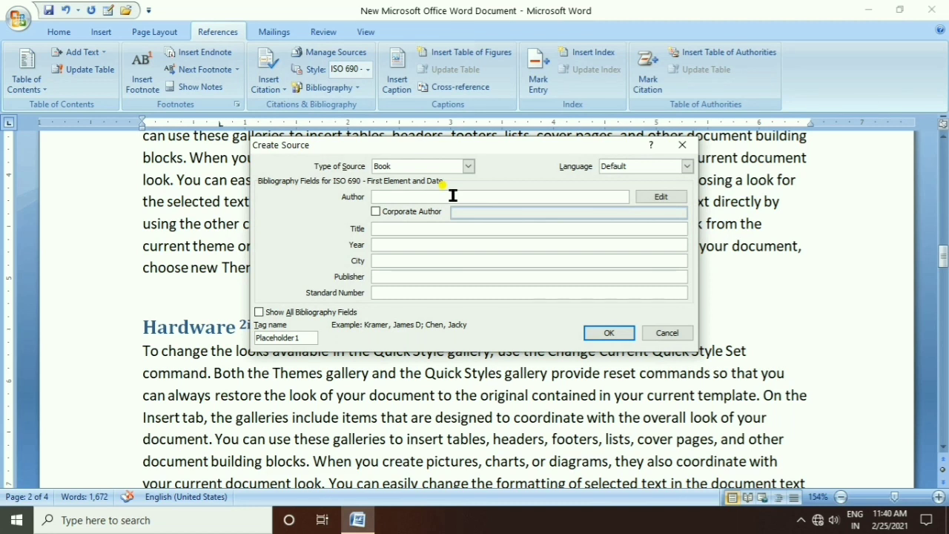
pyautogui.write('rakhi')
pyautogui.click(389, 227)
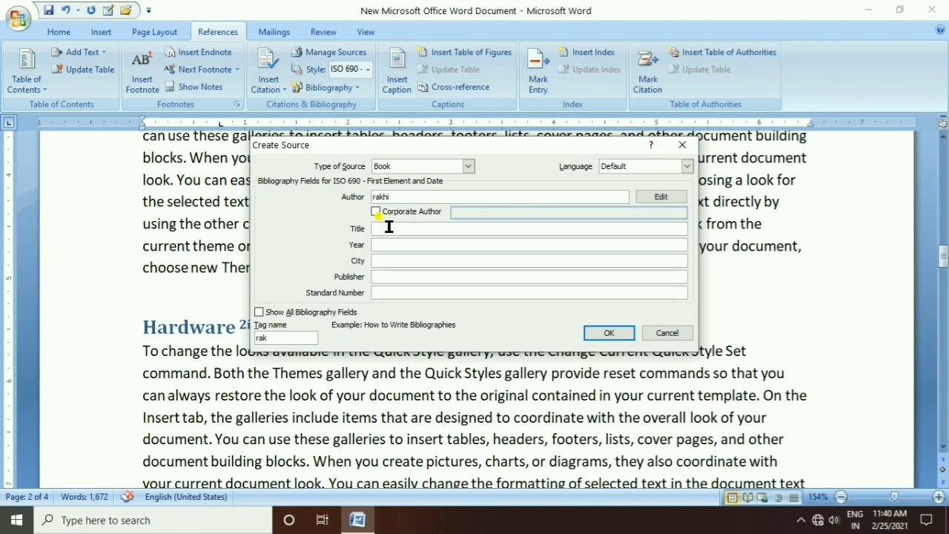
pyautogui.write('Hardw')
pyautogui.write('are')
pyautogui.click(414, 244)
pyautogui.write('2')
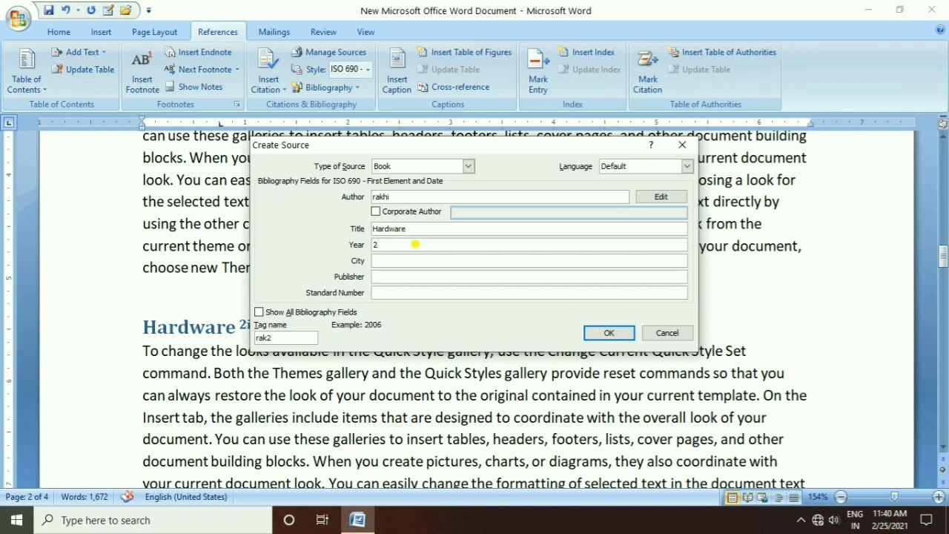
pyautogui.write('021')
# - Add city 'flrozabad' and the publisher's name, then save the source
pyautogui.click(419, 255)
pyautogui.write('fl')
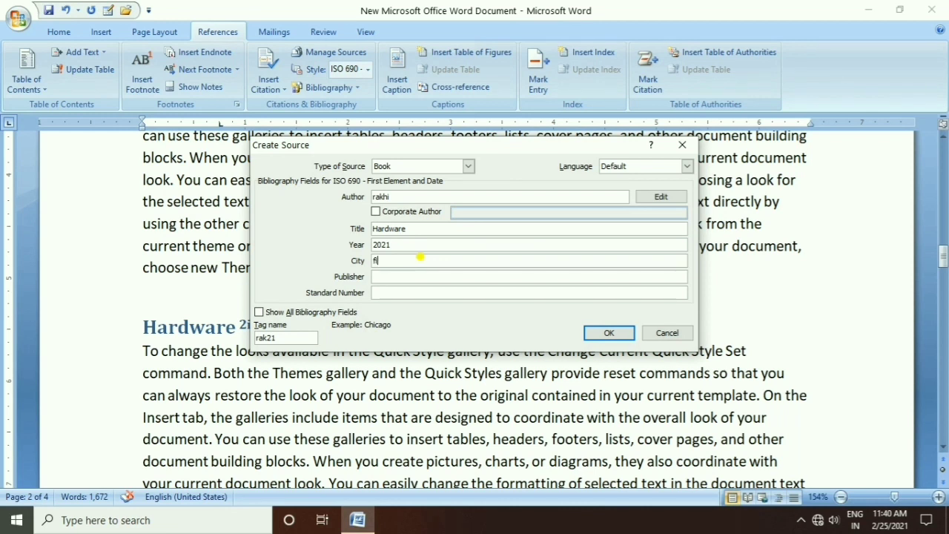
pyautogui.write('roza')
pyautogui.write('bad')
pyautogui.click(406, 275)
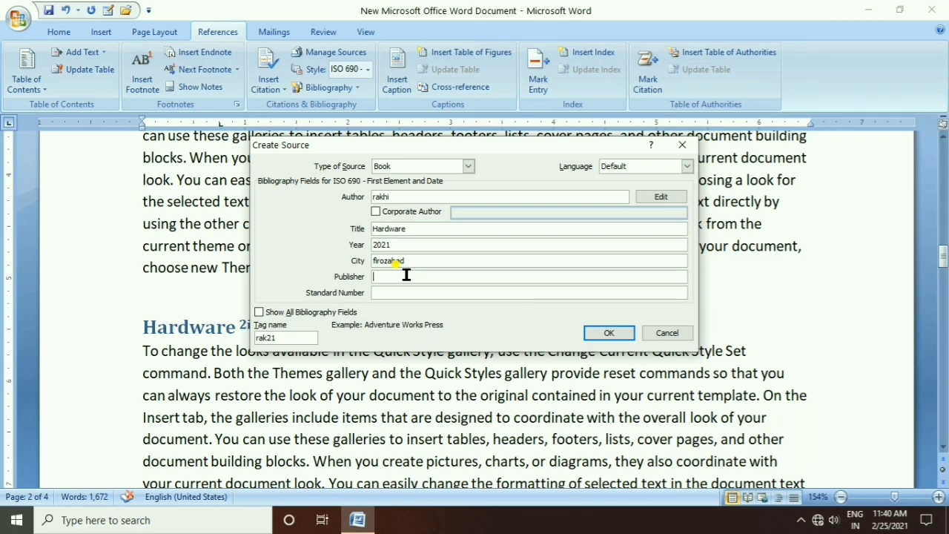
pyautogui.write('rahul')
pyautogui.click(607, 333)
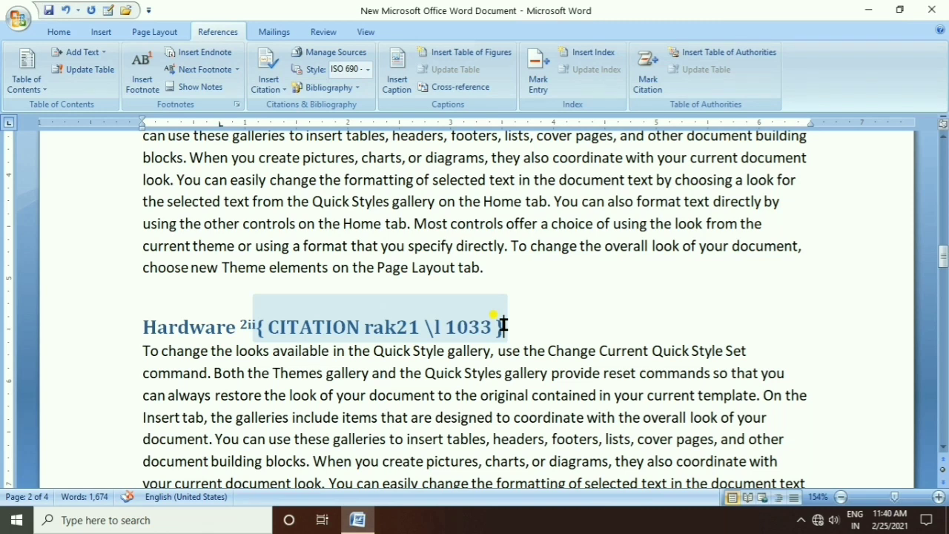
# - Toggle the Hardware citation field to show its author-year 2021 result
pyautogui.moveTo(511, 326); pyautogui.dragTo(428, 327)
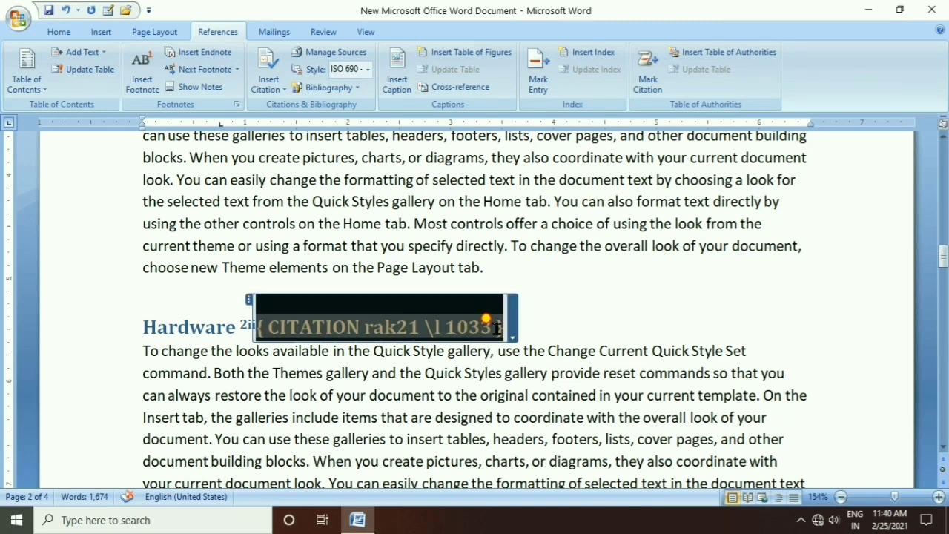
pyautogui.rightClick(428, 330)
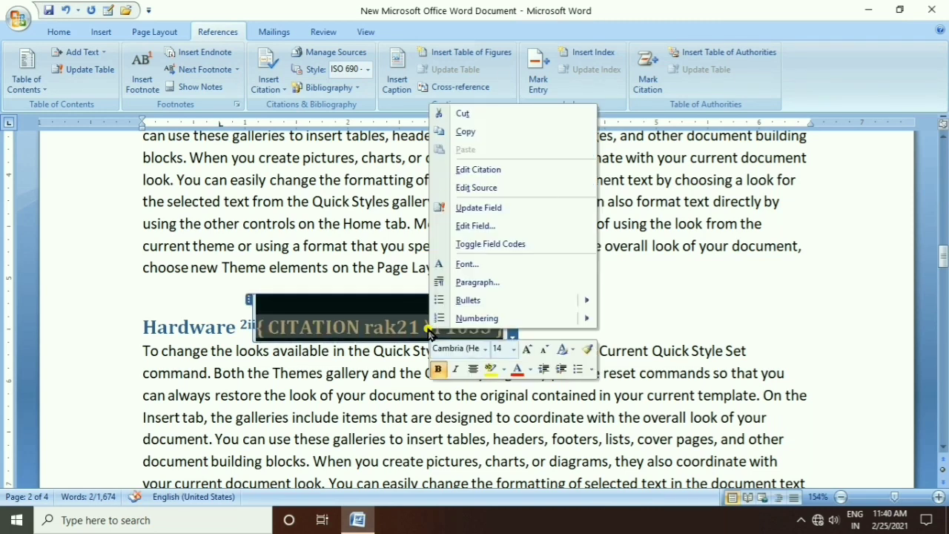
pyautogui.click(458, 243)
pyautogui.click(451, 312)
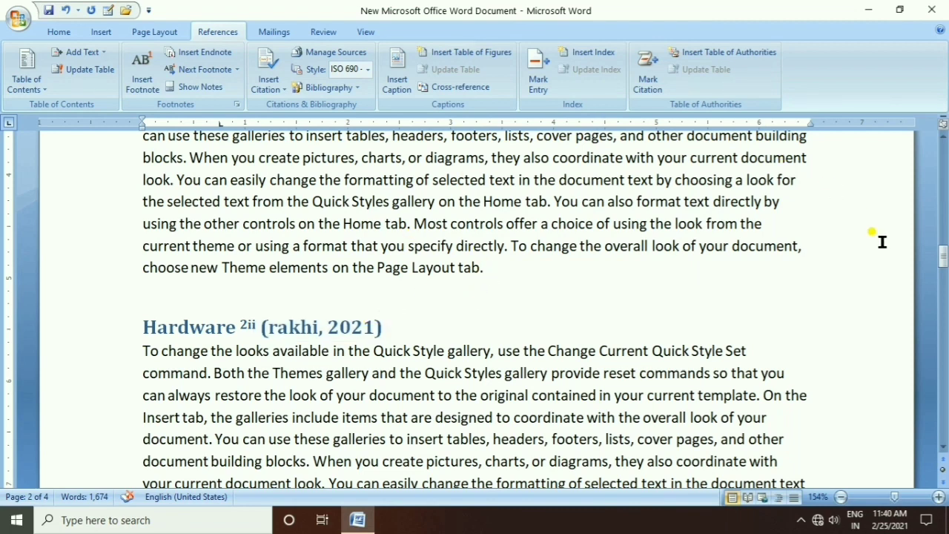
# - Scroll down the document to the Software section
pyautogui.click(942, 258)
pyautogui.moveTo(942, 258); pyautogui.dragTo(942, 261)
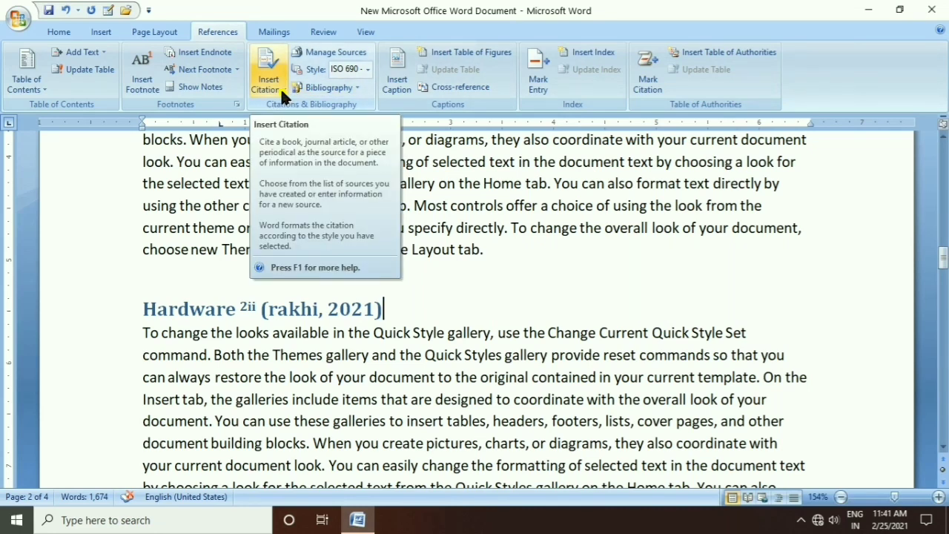
pyautogui.moveTo(943, 258); pyautogui.dragTo(941, 304)
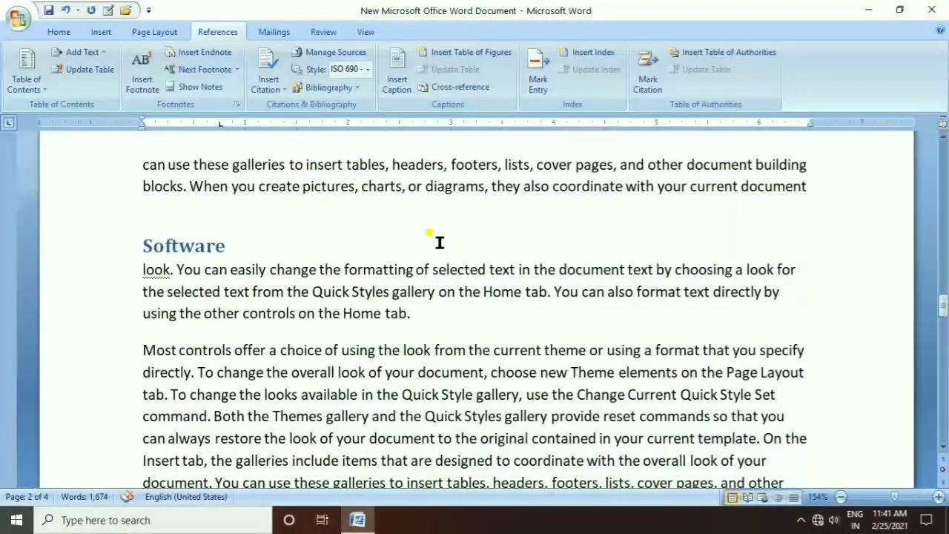
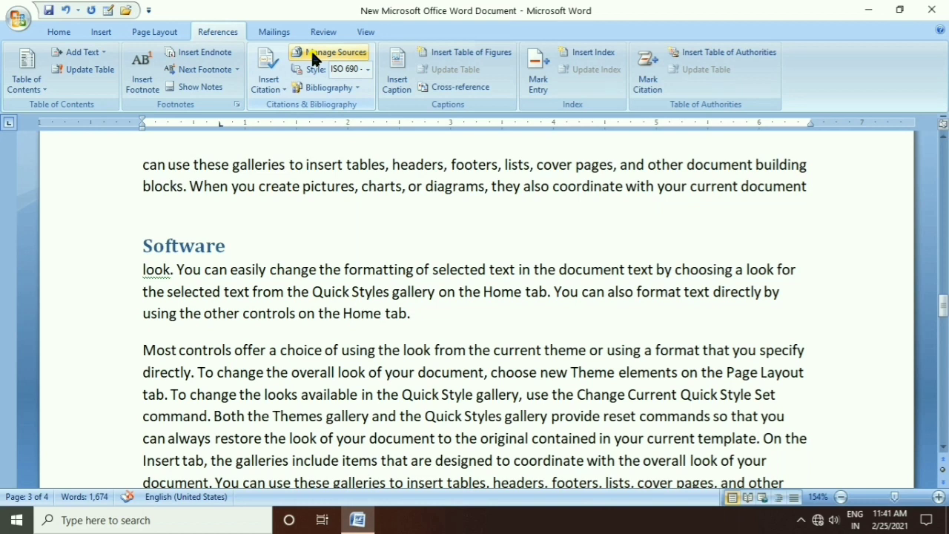
# - Open the Source Manager and preview the desktop, ram, computer and Hardware sources
pyautogui.click(313, 58)
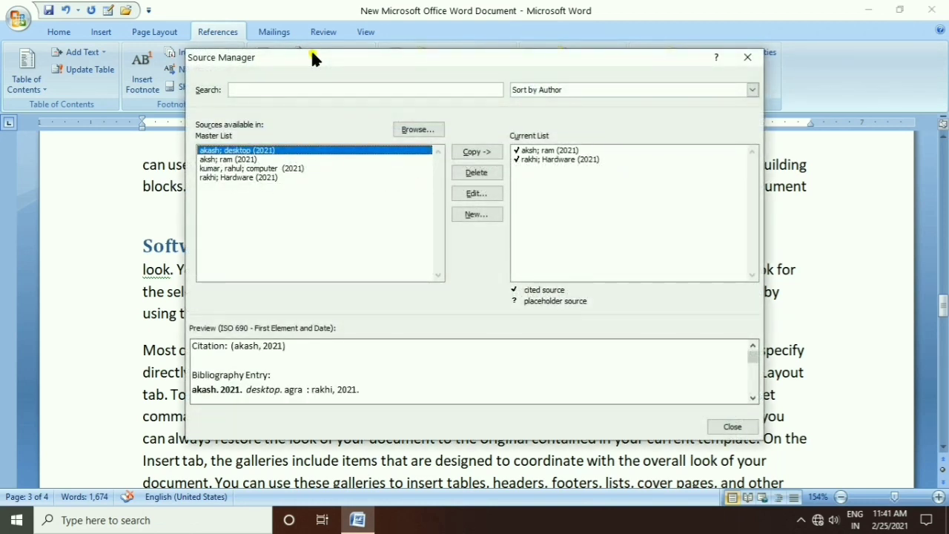
pyautogui.click(282, 178)
pyautogui.click(272, 168)
pyautogui.click(240, 158)
pyautogui.click(238, 150)
pyautogui.click(237, 159)
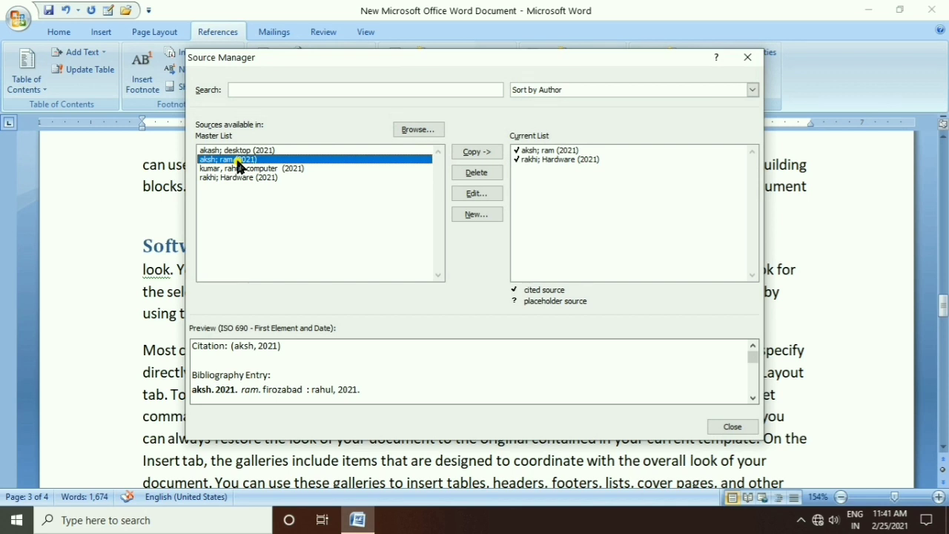
pyautogui.click(241, 169)
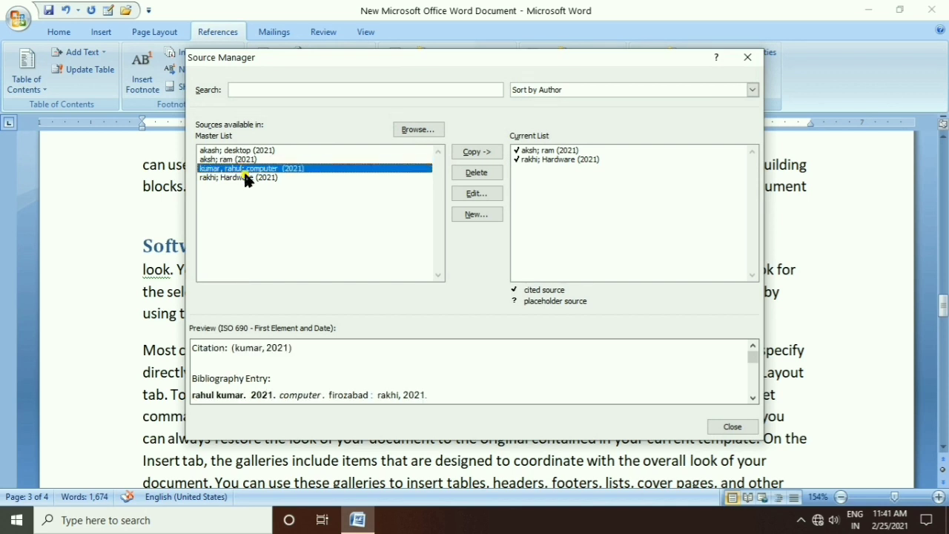
pyautogui.click(247, 178)
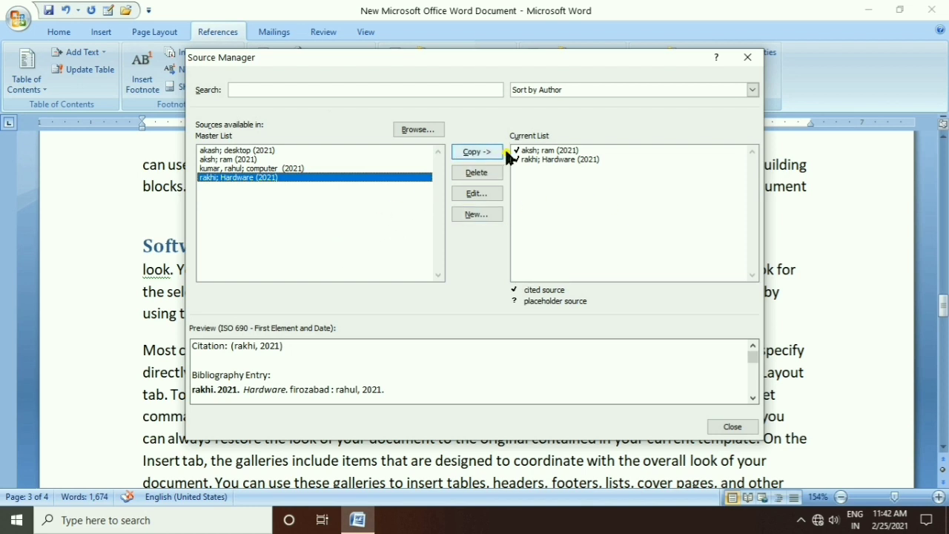
# - Delete the computer and desktop sources from the Master List and close the Source Manager
pyautogui.click(217, 170)
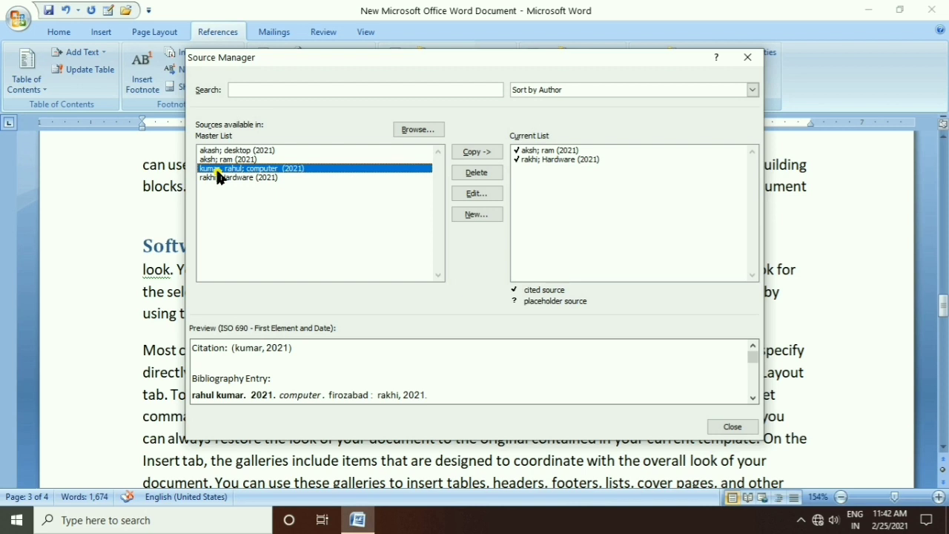
pyautogui.click(473, 172)
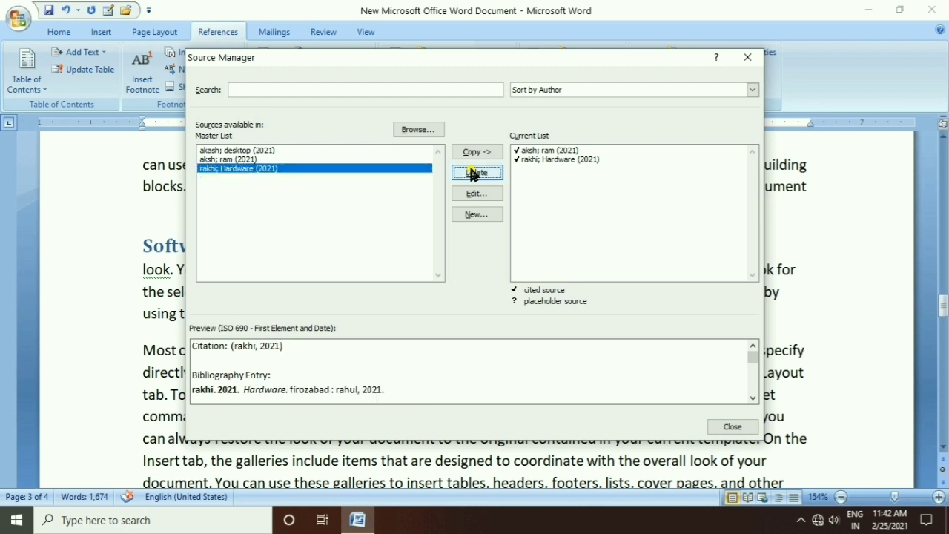
pyautogui.click(264, 150)
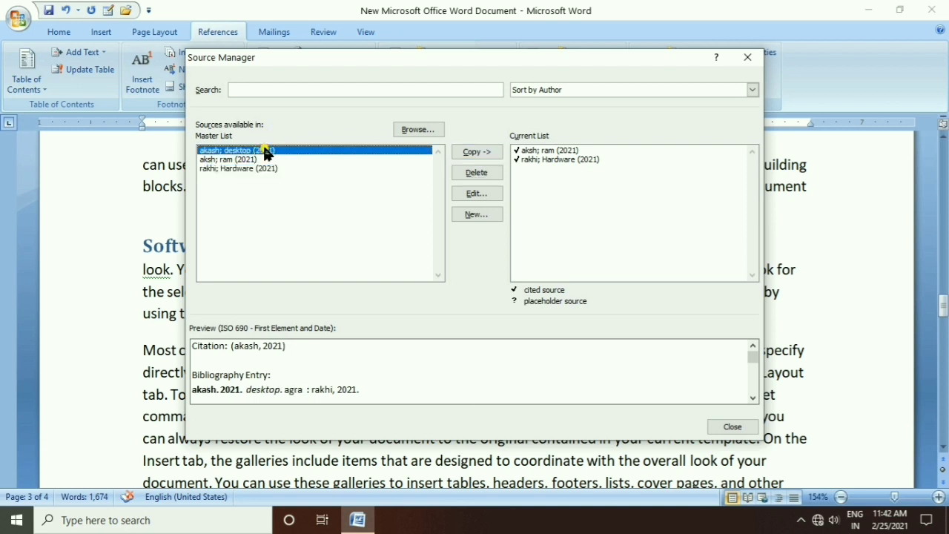
pyautogui.click(467, 175)
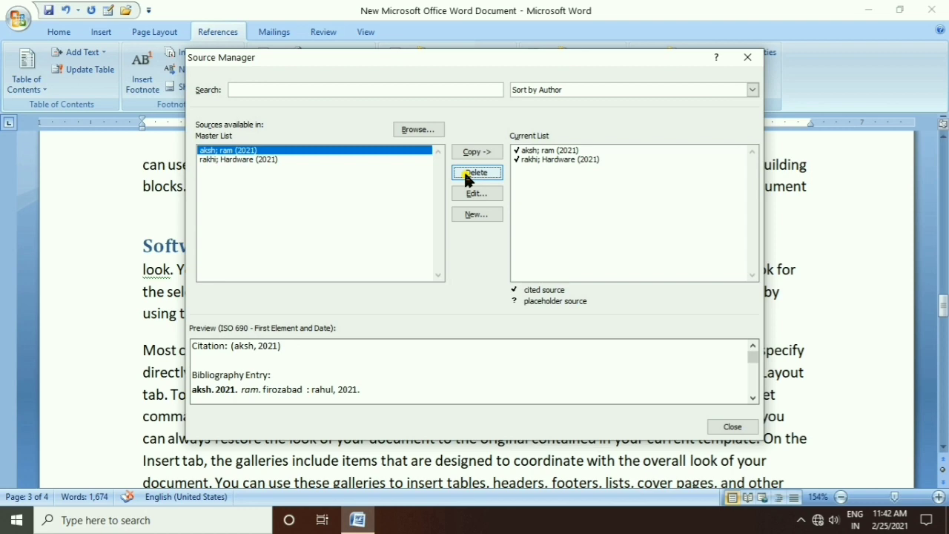
pyautogui.click(745, 58)
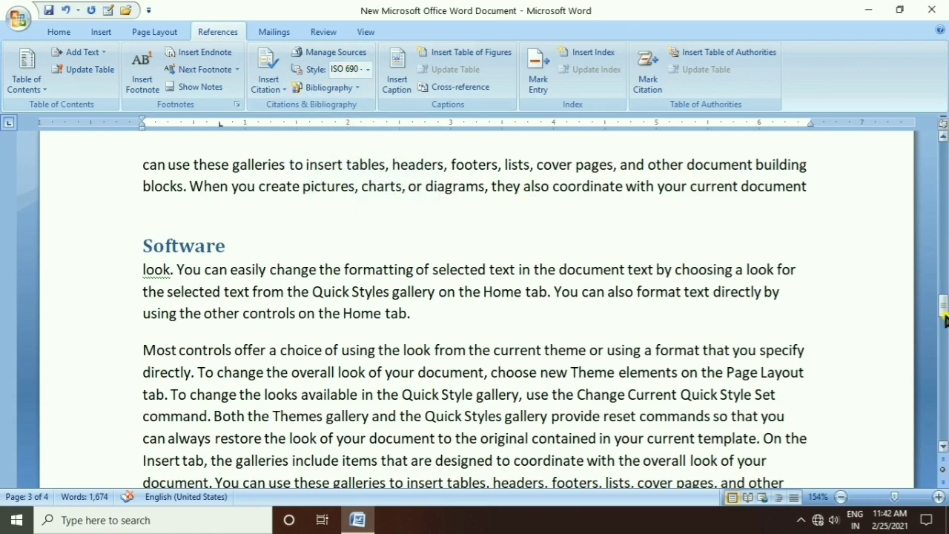
# - Select the citation after the Hardware heading and apply a different citation style
pyautogui.moveTo(945, 309)
pyautogui.mouseDown()
pyautogui.moveTo(946, 330)
pyautogui.moveTo(945, 254)
pyautogui.mouseUp()
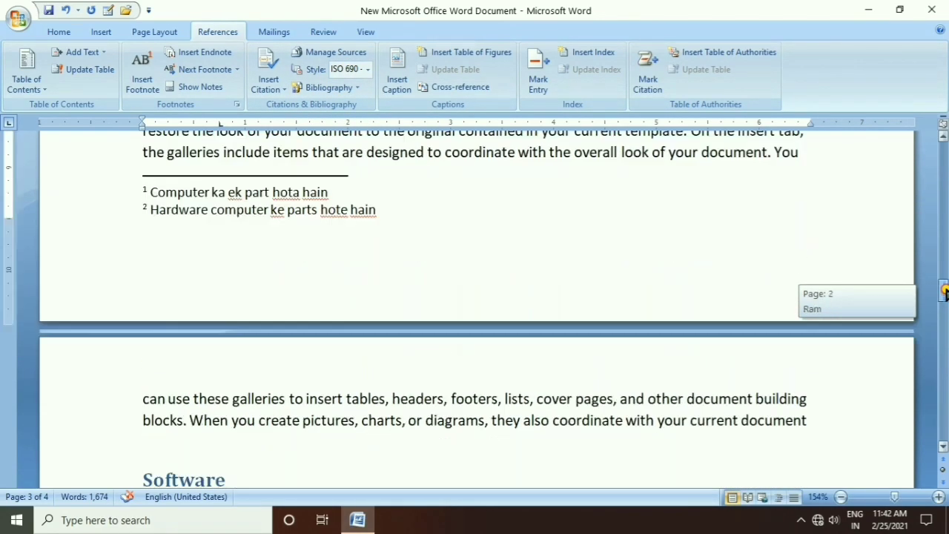
pyautogui.click(344, 308)
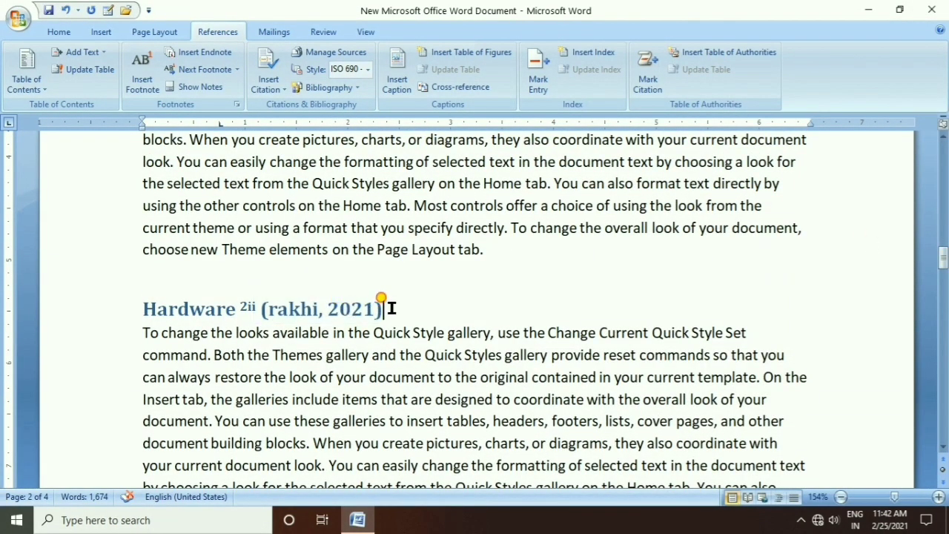
pyautogui.moveTo(388, 307); pyautogui.dragTo(327, 313)
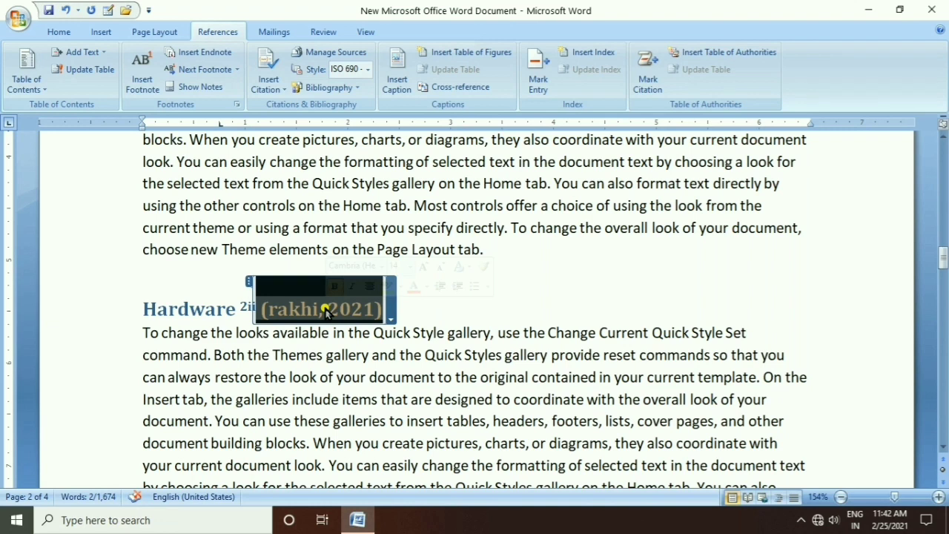
pyautogui.click(361, 69)
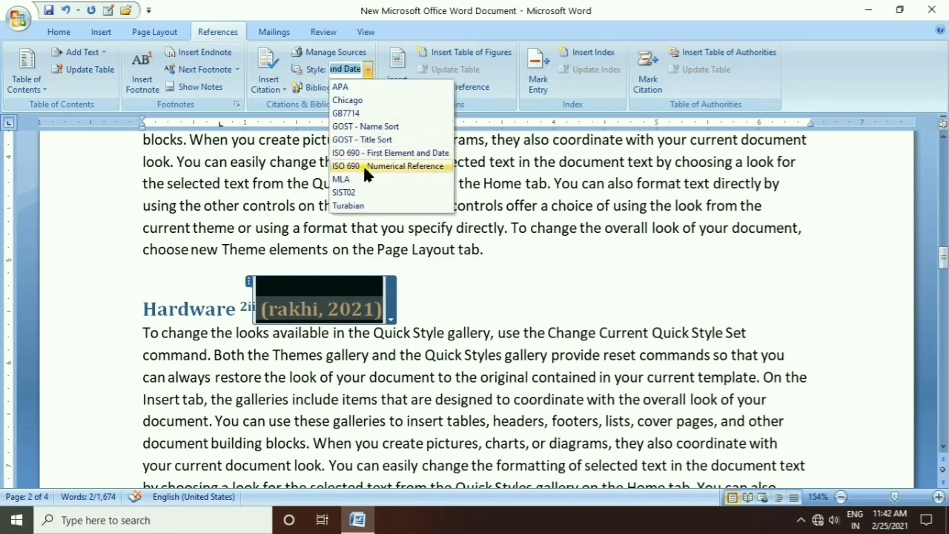
pyautogui.click(352, 137)
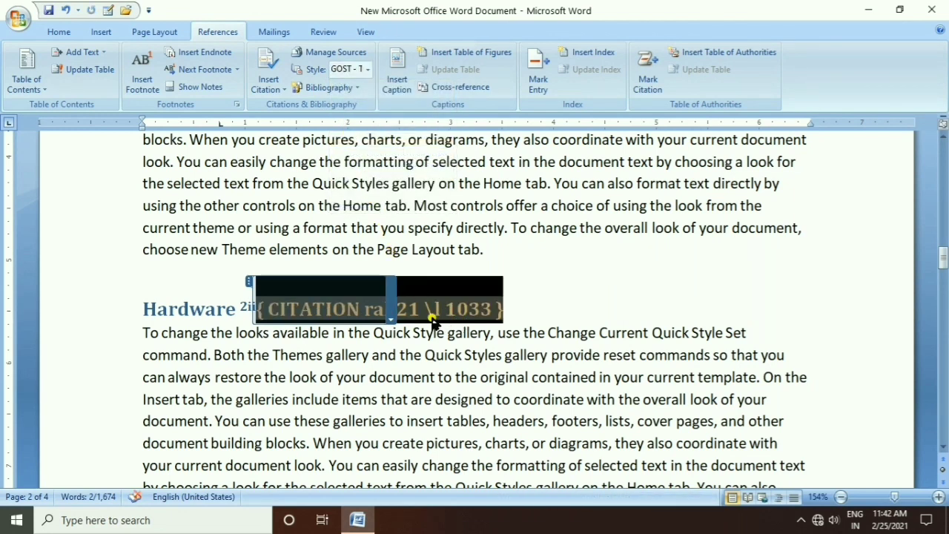
# - Switch the style to GB7714, then ISO 690 First Element and Date, then Chicago, and undo once
pyautogui.click(359, 69)
pyautogui.click(368, 68)
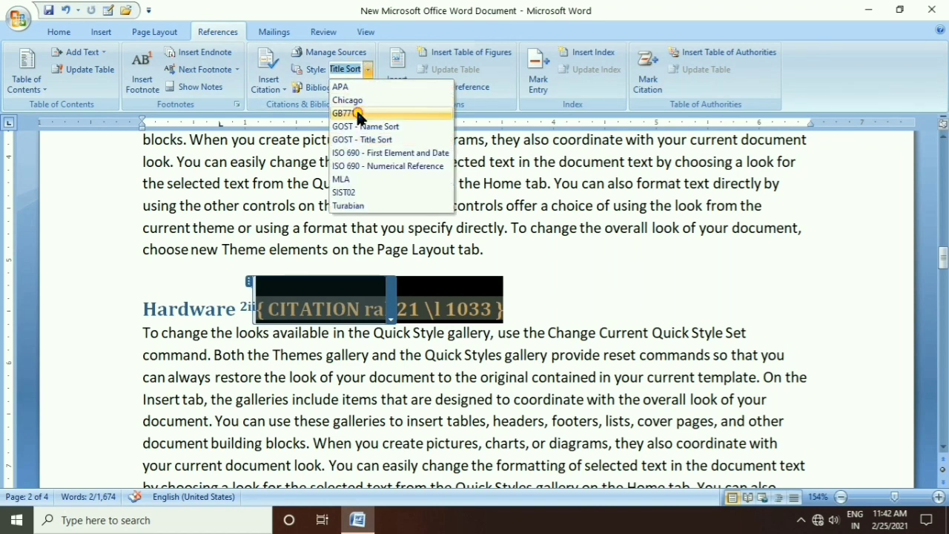
pyautogui.click(356, 111)
pyautogui.click(367, 69)
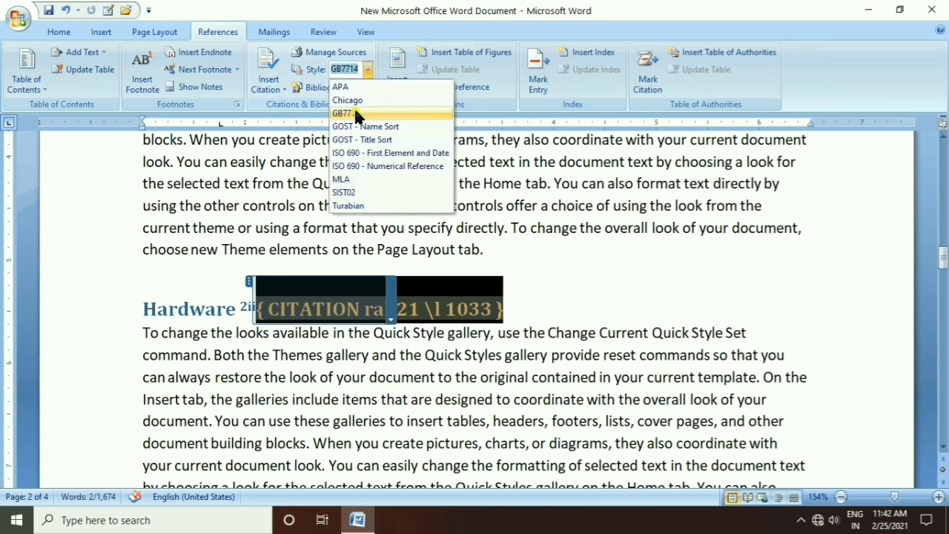
pyautogui.click(352, 154)
pyautogui.click(368, 69)
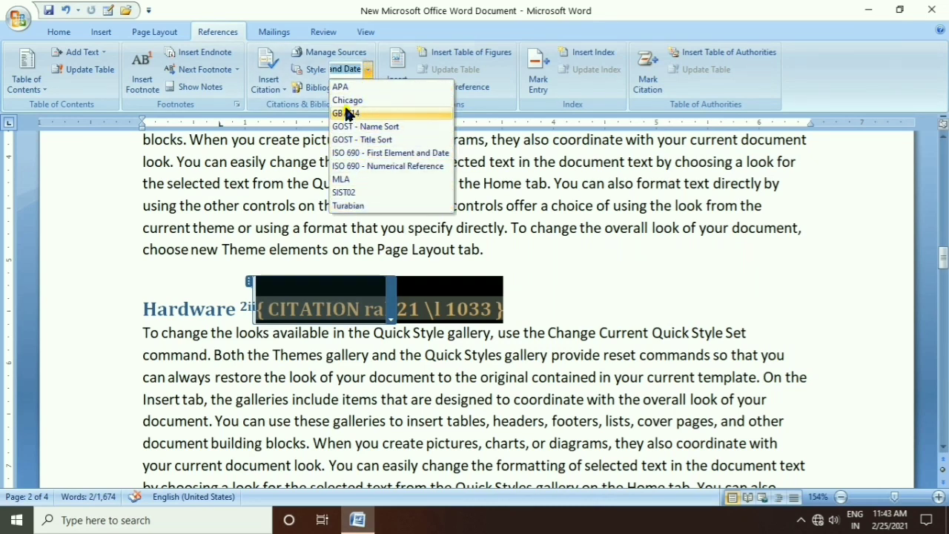
pyautogui.click(371, 166)
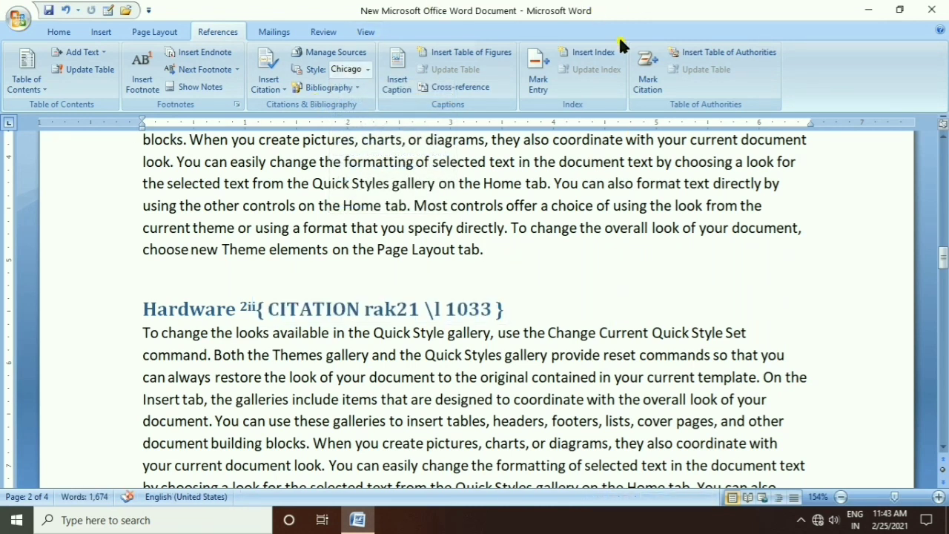
pyautogui.hotkey('ctrl', 'z')
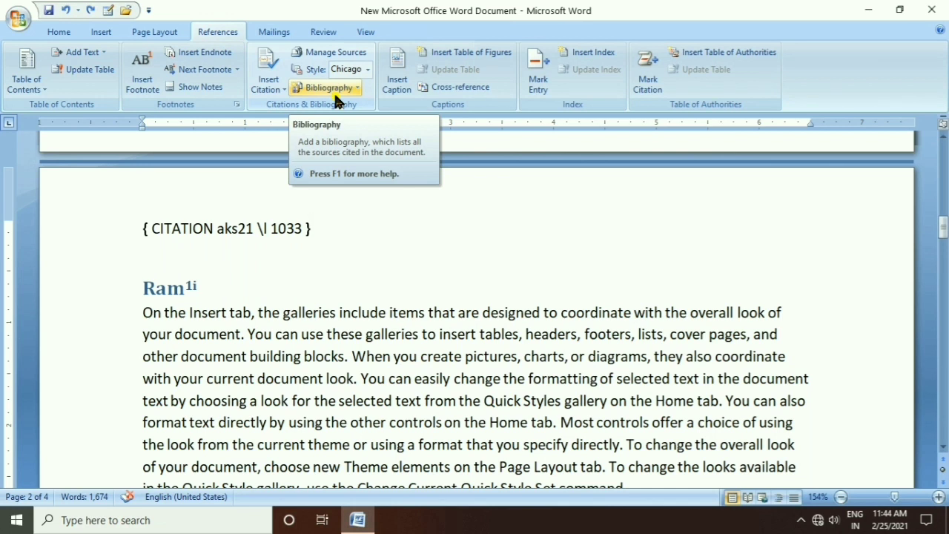
# - Insert a built-in Bibliography on the line after the citation field
pyautogui.click(290, 247)
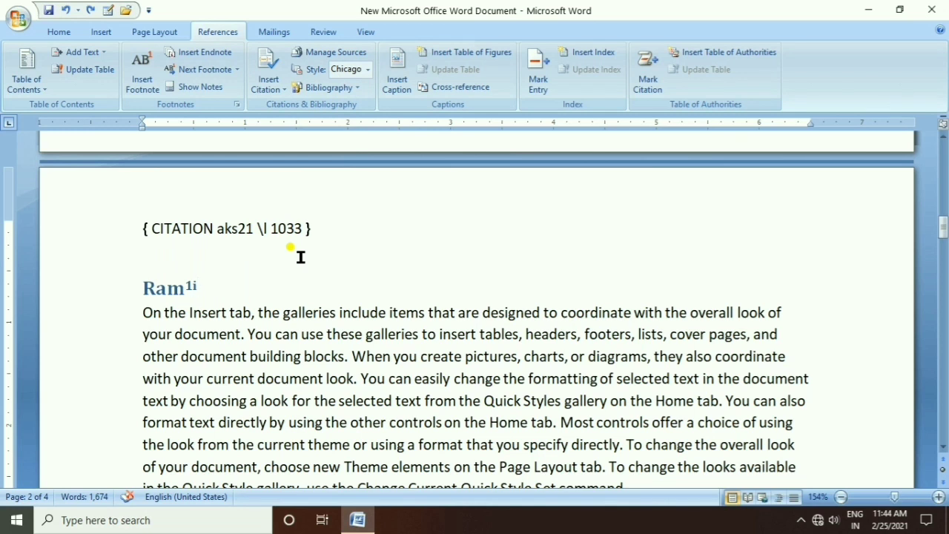
pyautogui.click(184, 222)
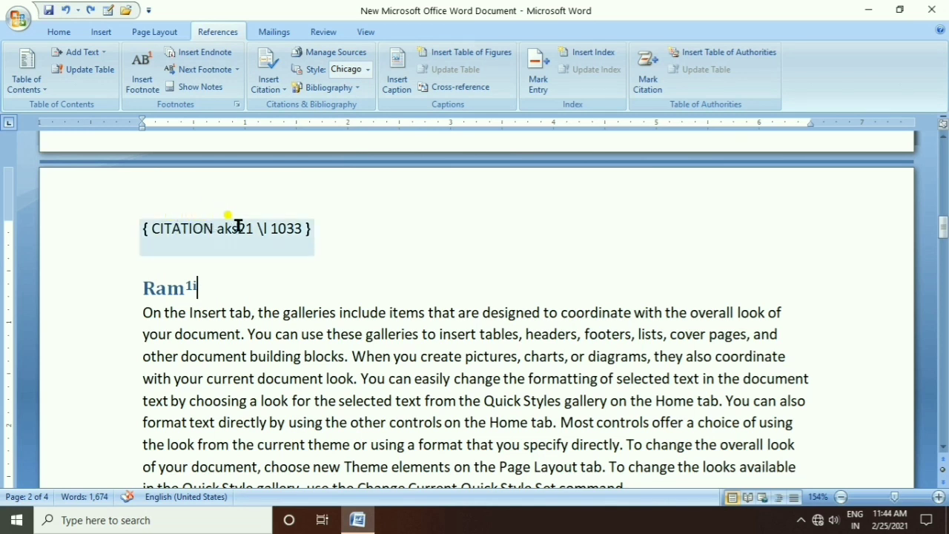
pyautogui.click(315, 225)
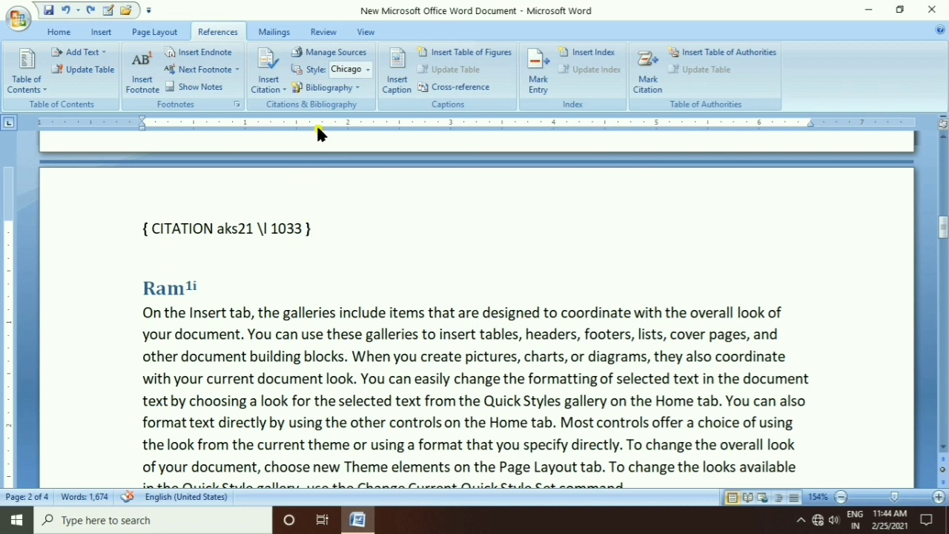
pyautogui.click(326, 88)
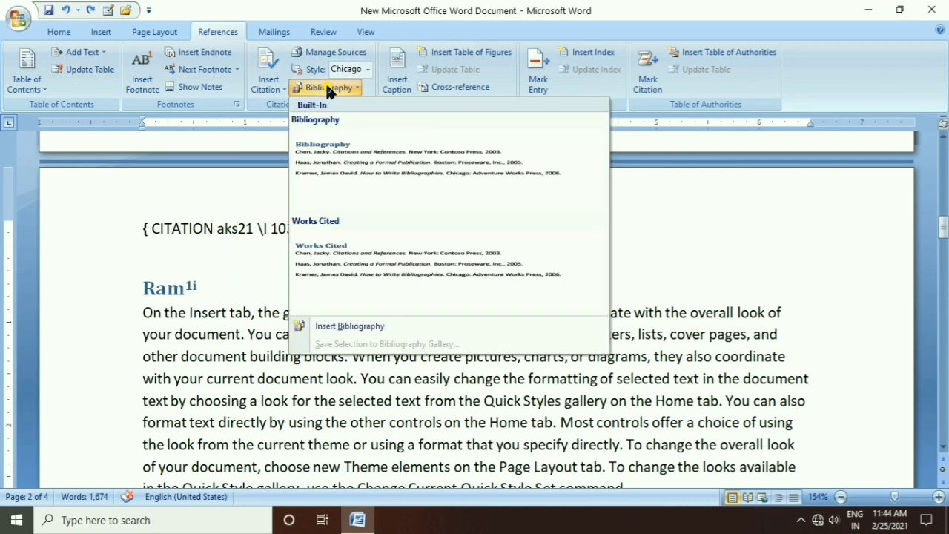
pyautogui.click(346, 165)
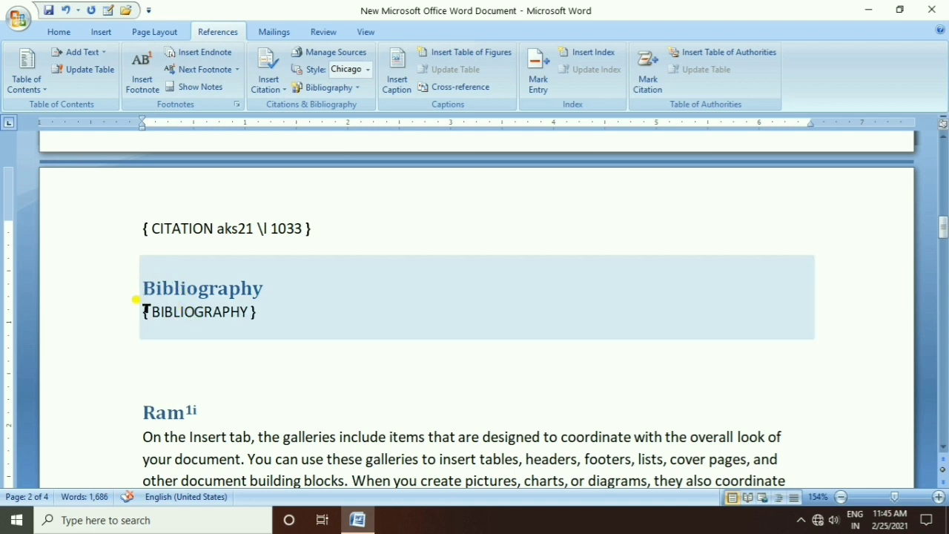
# - Toggle the BIBLIOGRAPHY field code to show the formatted ram and Hardware entries
pyautogui.moveTo(139, 309); pyautogui.dragTo(252, 321)
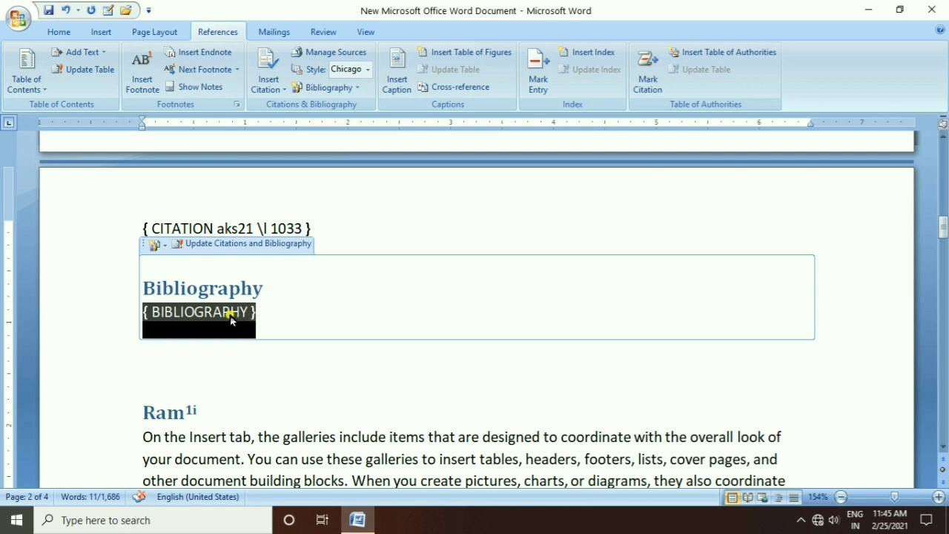
pyautogui.rightClick(230, 319)
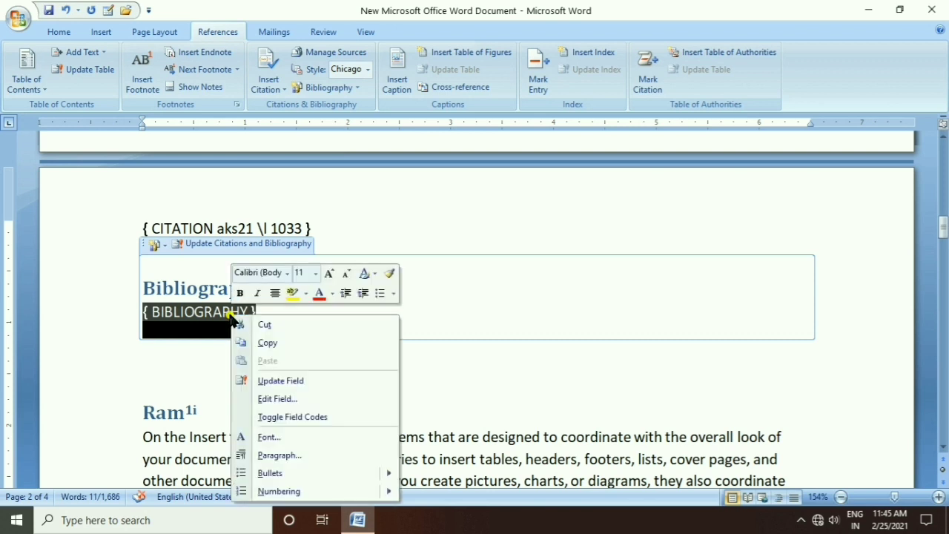
pyautogui.click(285, 418)
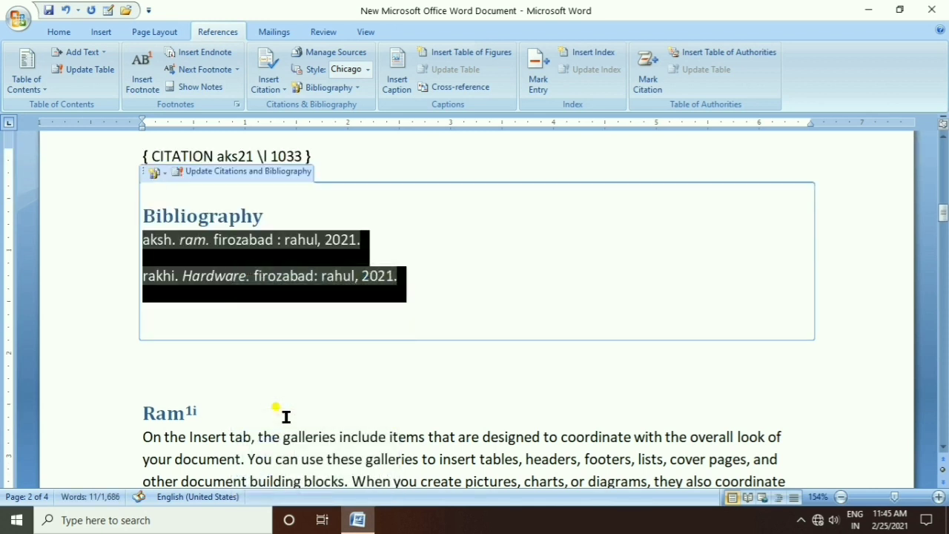
pyautogui.click(293, 364)
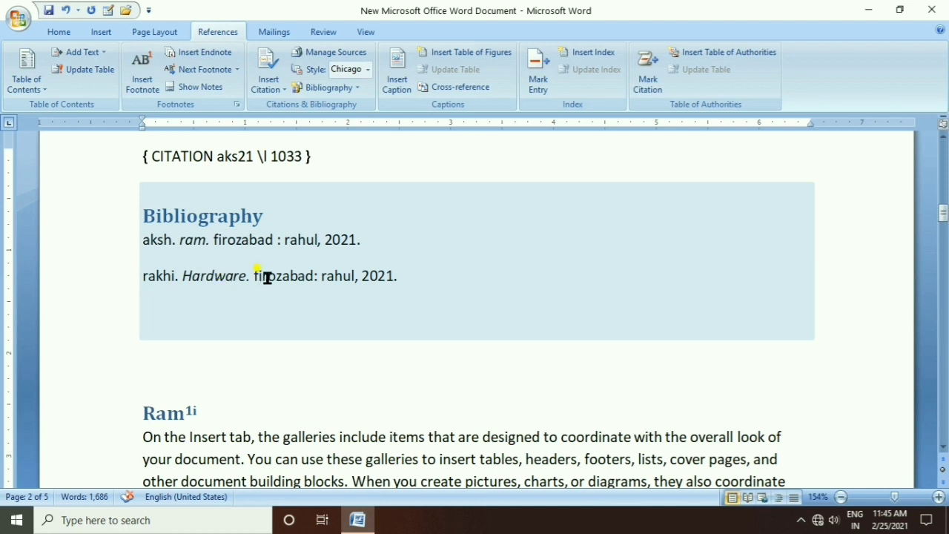
pyautogui.click(312, 354)
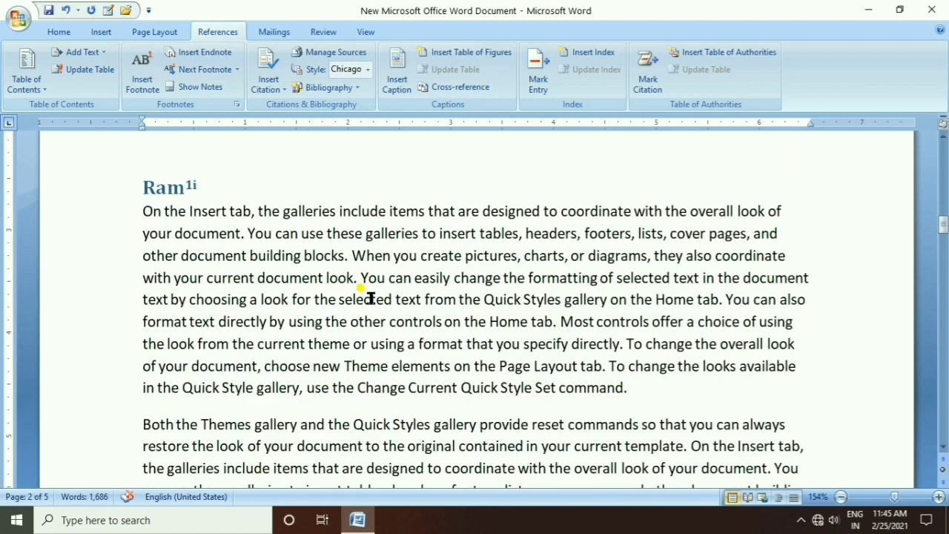
pyautogui.scroll(5, 371, 297)
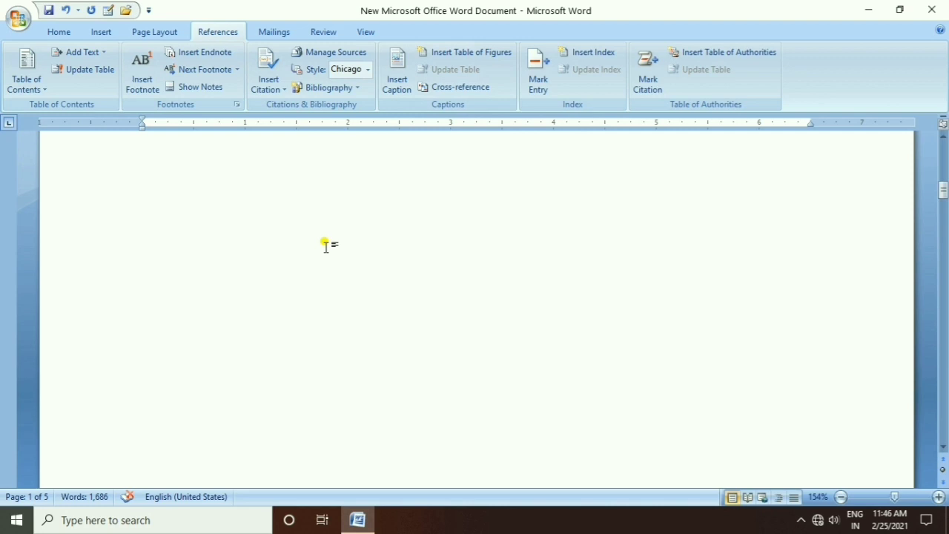
# - Cancel the Caption dialog and insert the portrait photo on the empty line above Ram
pyautogui.click(401, 85)
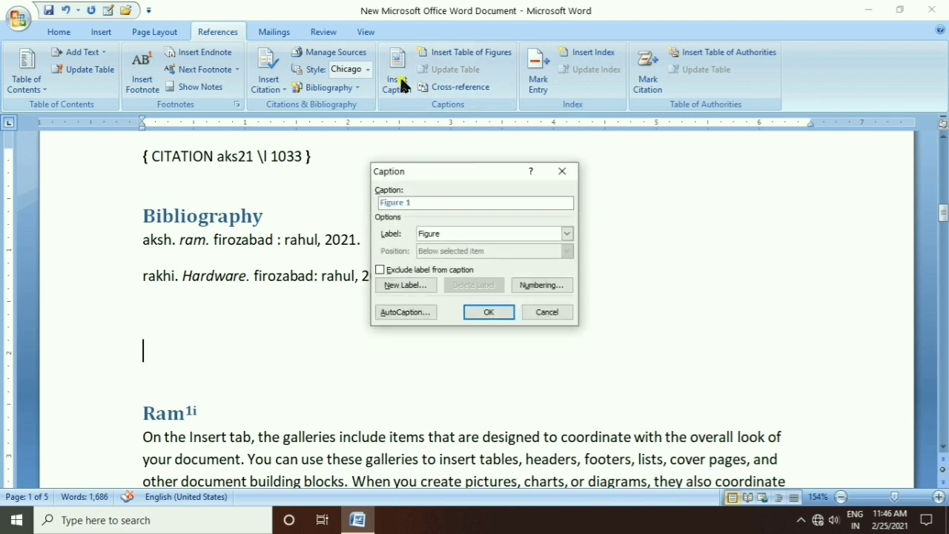
pyautogui.click(561, 170)
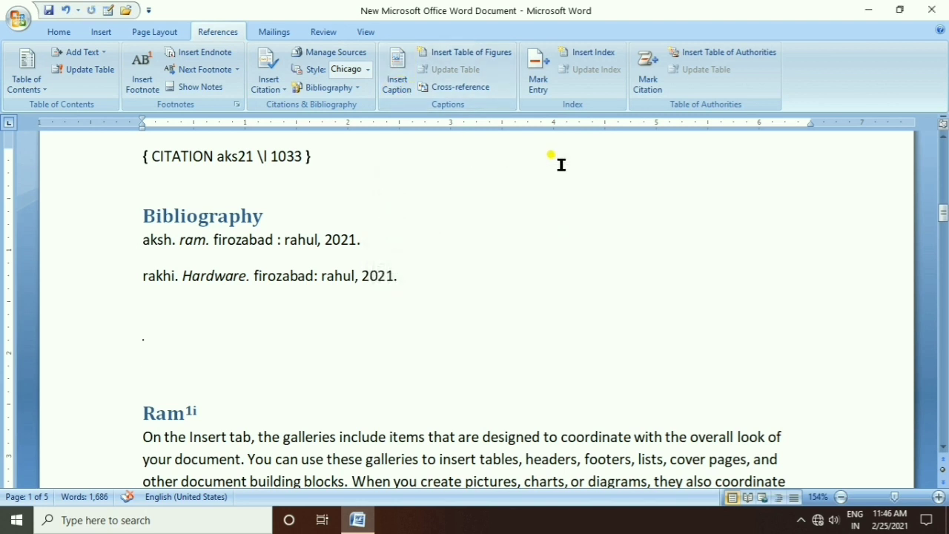
pyautogui.click(160, 356)
pyautogui.click(101, 34)
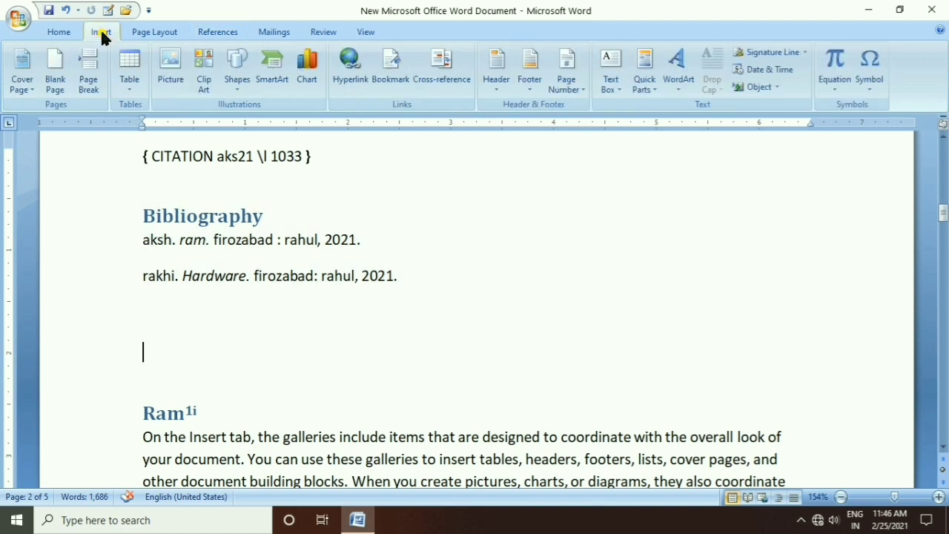
pyautogui.click(171, 78)
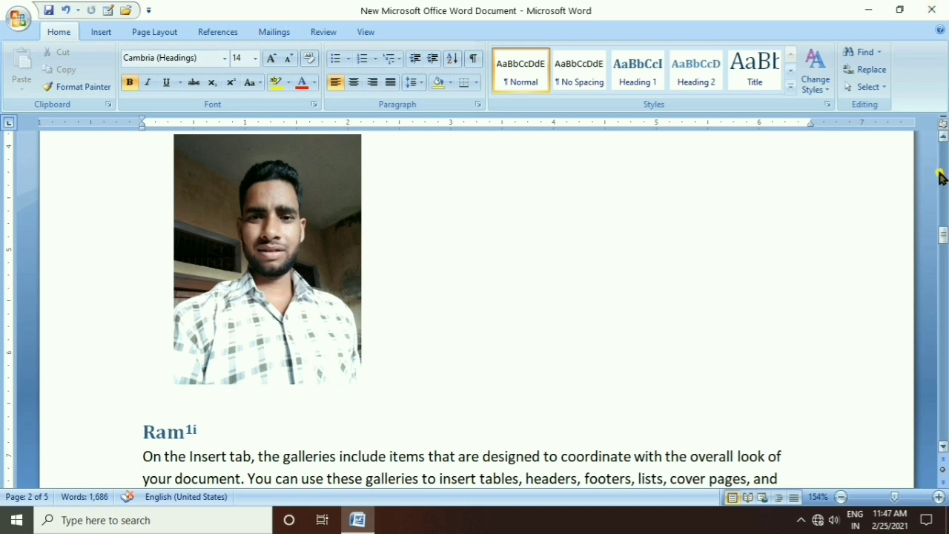
pyautogui.moveTo(942, 235); pyautogui.dragTo(942, 284)
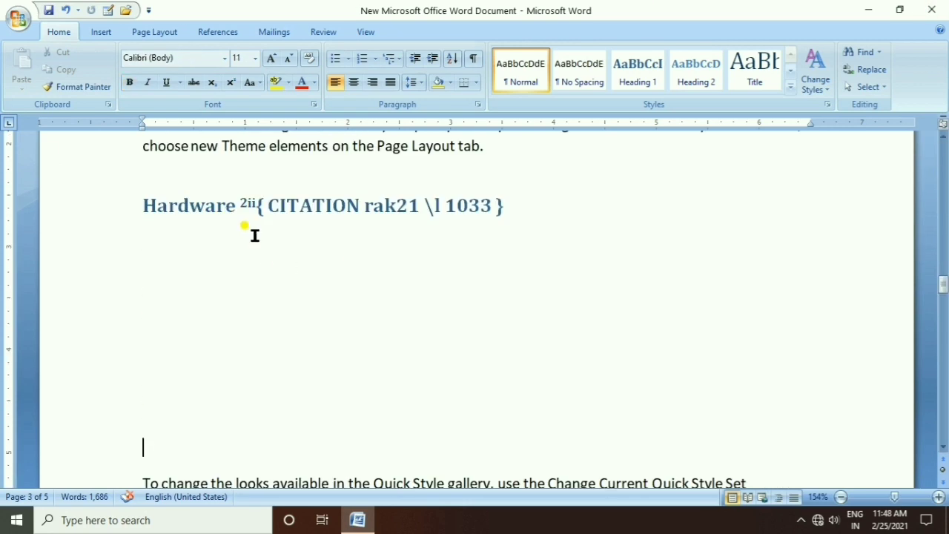
# - Place the insertion point on the empty line below the Hardware heading
pyautogui.click(184, 340)
pyautogui.click(187, 366)
pyautogui.click(97, 31)
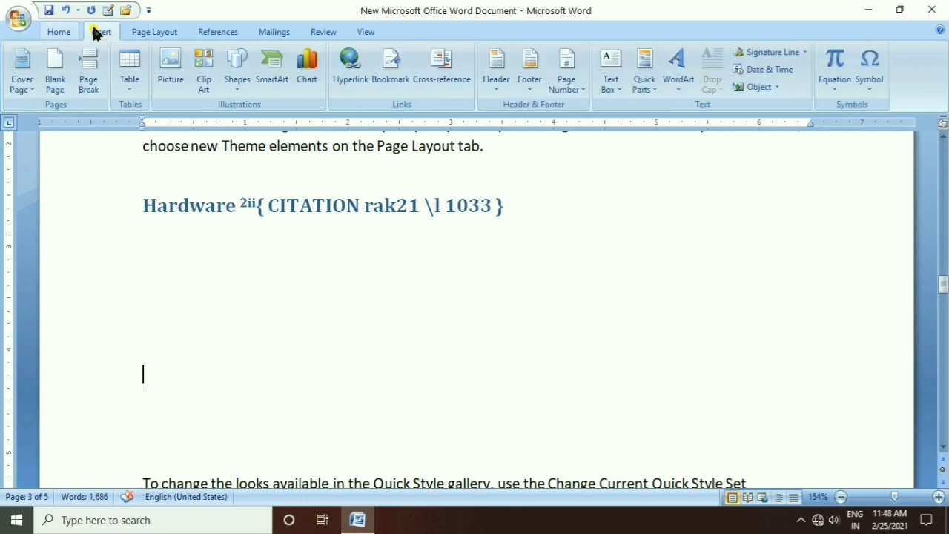
# - Insert the blue checked-shirt portrait photo below the Hardware heading
pyautogui.click(162, 67)
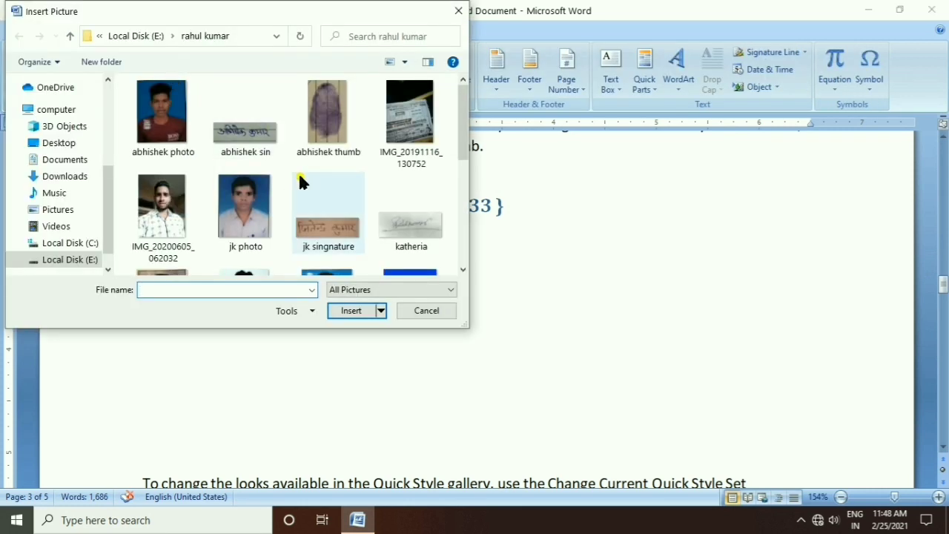
pyautogui.moveTo(464, 133); pyautogui.dragTo(466, 181)
pyautogui.click(227, 132)
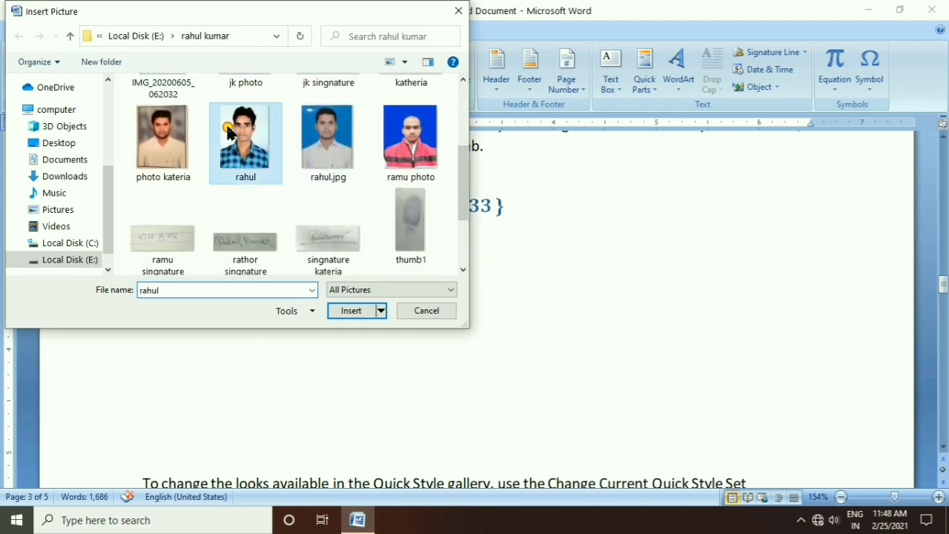
pyautogui.doubleClick(227, 132)
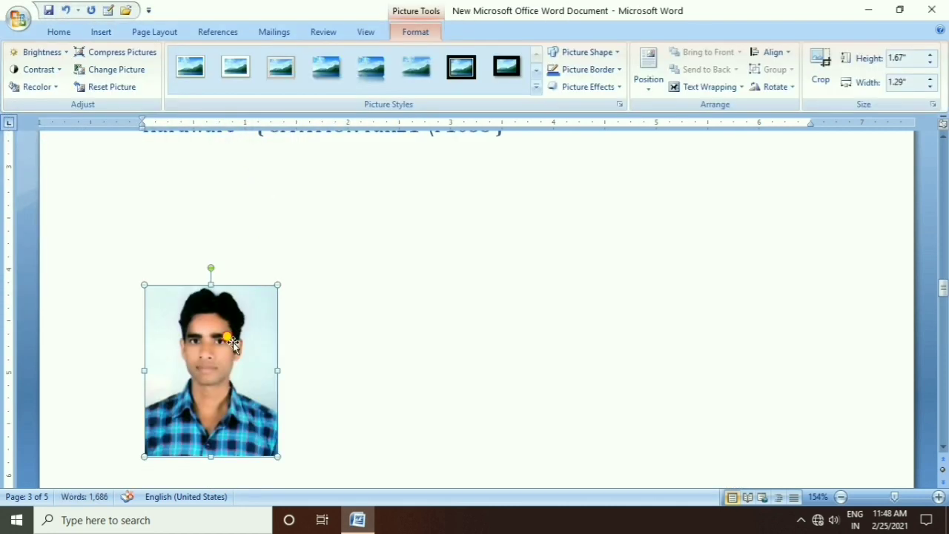
# - Select the first photo, the one above the Ram heading
pyautogui.moveTo(233, 341); pyautogui.dragTo(292, 304)
pyautogui.scroll(3, 298, 307)
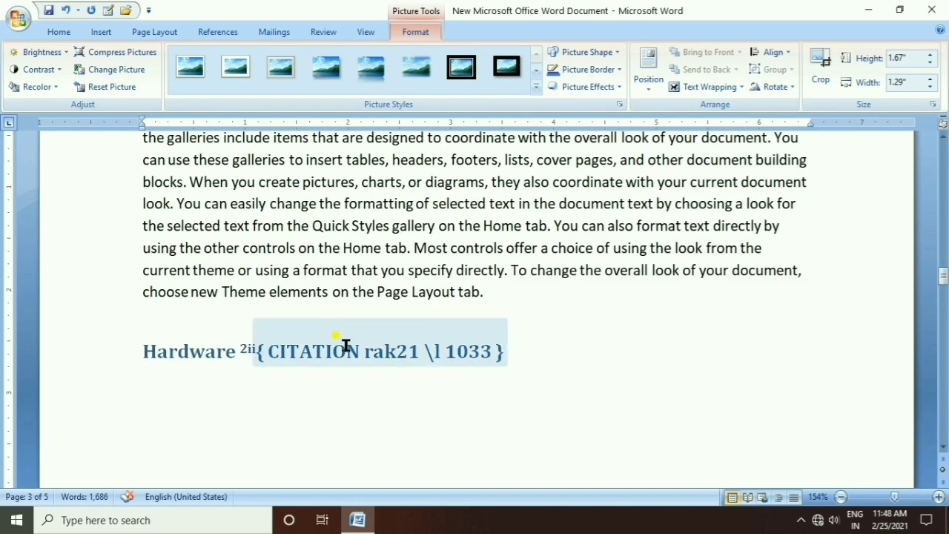
pyautogui.click(417, 333)
pyautogui.scroll(-5, 418, 330)
pyautogui.scroll(-5, 416, 331)
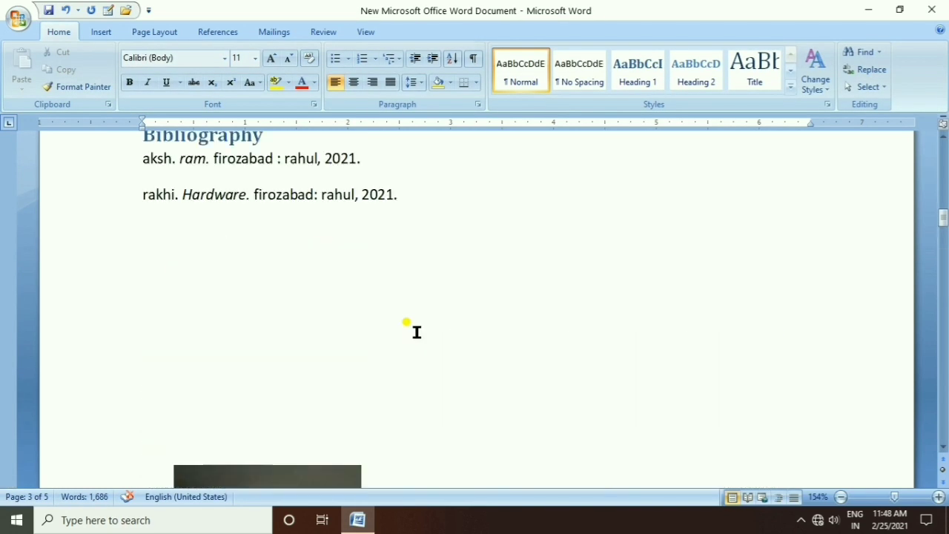
pyautogui.scroll(5, 417, 331)
pyautogui.click(311, 335)
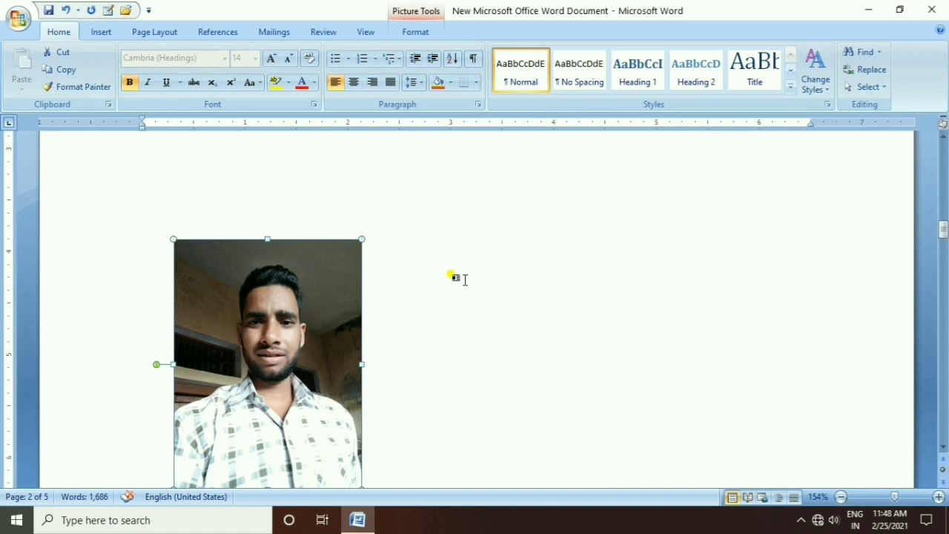
# - Add a caption with the label Table to the selected photo
pyautogui.click(209, 33)
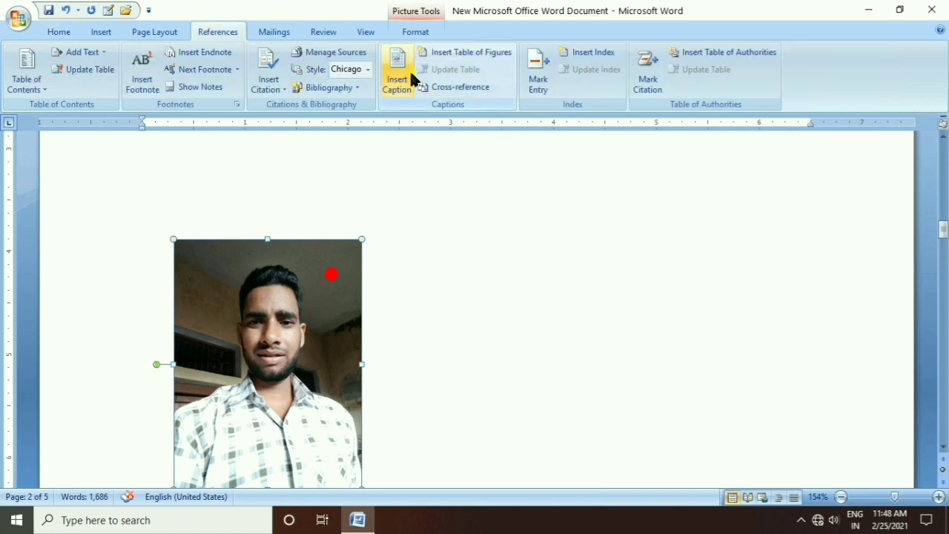
pyautogui.click(401, 91)
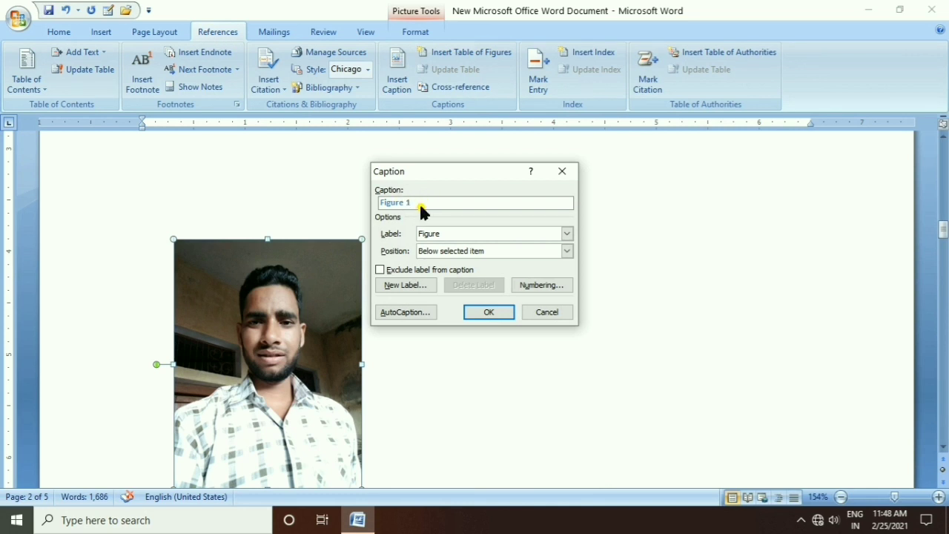
pyautogui.click(482, 233)
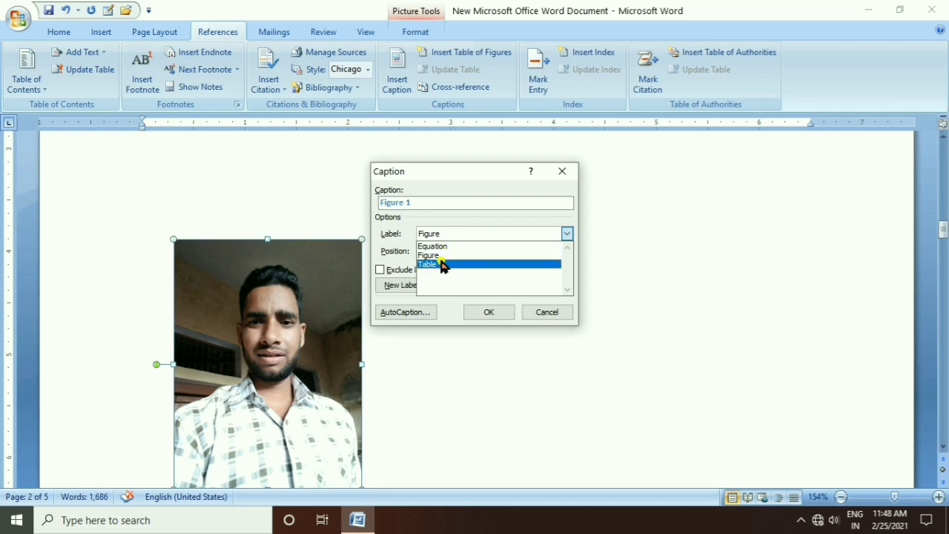
pyautogui.click(442, 265)
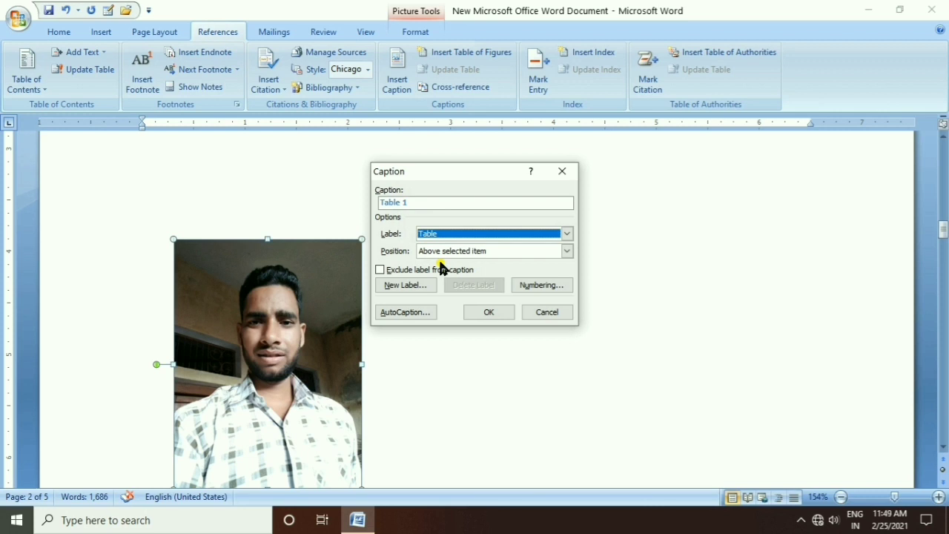
pyautogui.click(490, 313)
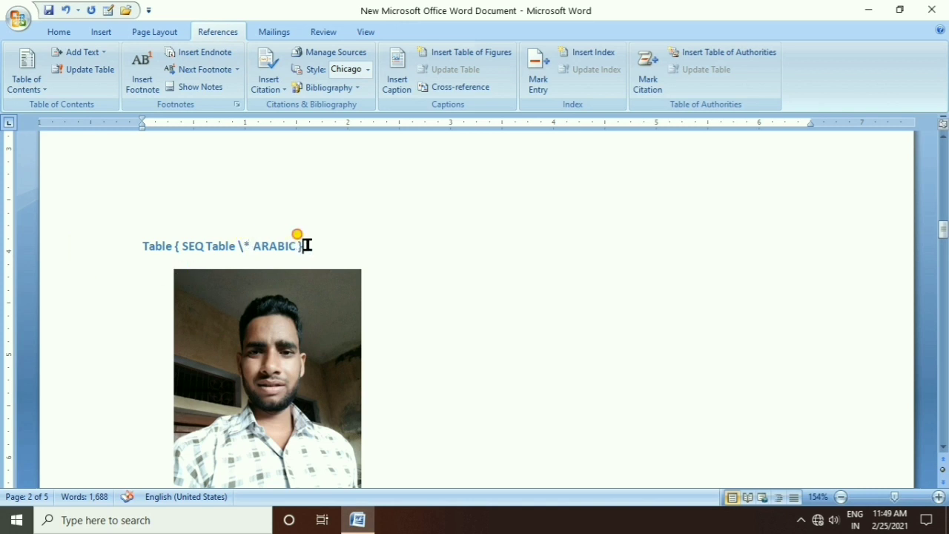
# - Toggle the caption's field code so it displays Table 1
pyautogui.moveTo(307, 245); pyautogui.dragTo(169, 244)
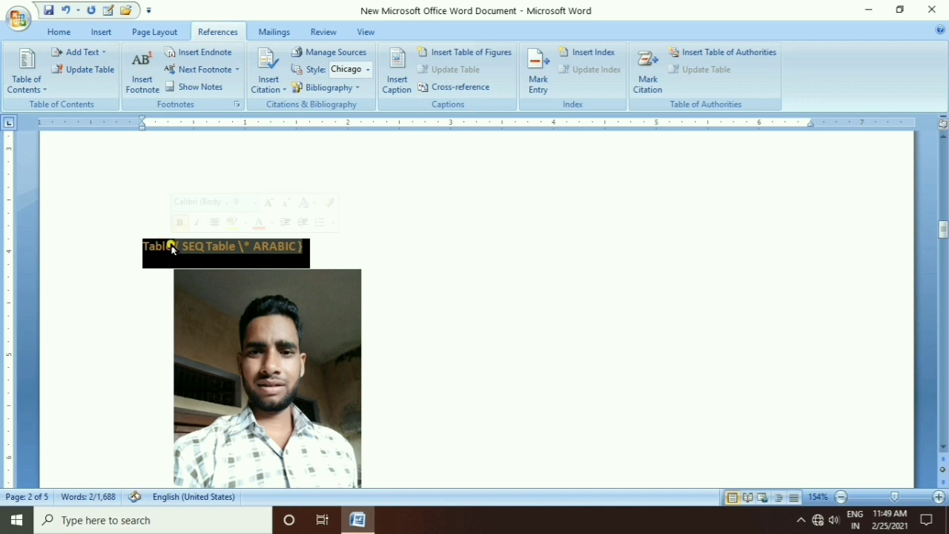
pyautogui.rightClick(205, 248)
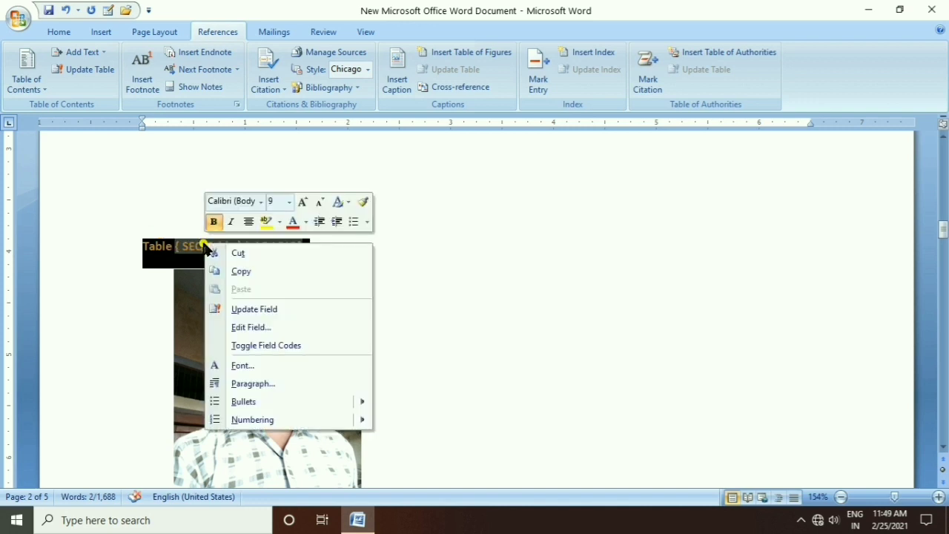
pyautogui.click(273, 347)
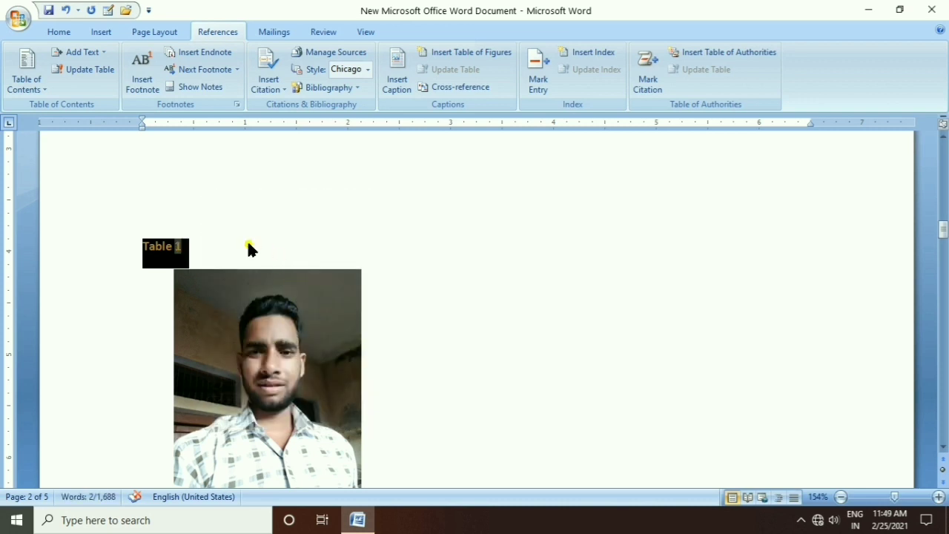
pyautogui.click(180, 250)
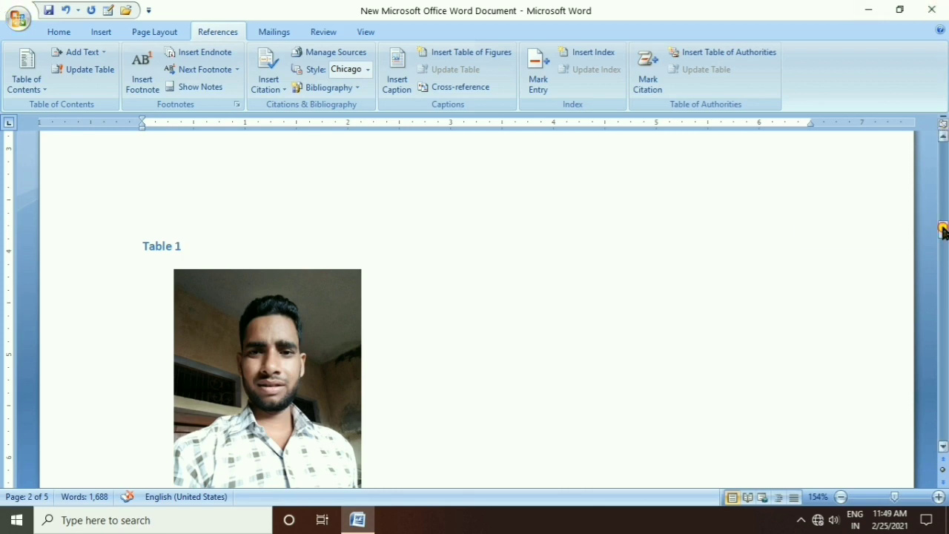
# - Add a Table 2 caption on the line above the second photo
pyautogui.moveTo(943, 232); pyautogui.dragTo(944, 292)
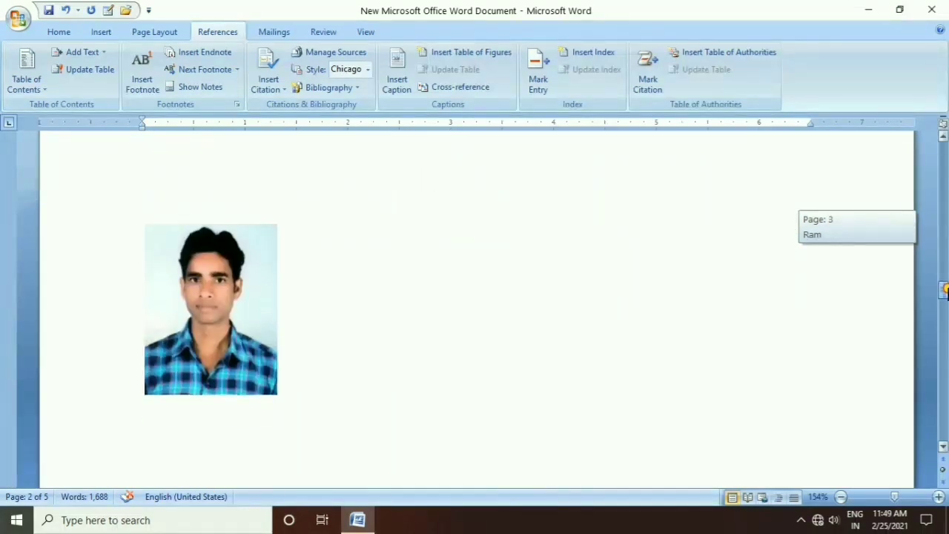
pyautogui.click(197, 292)
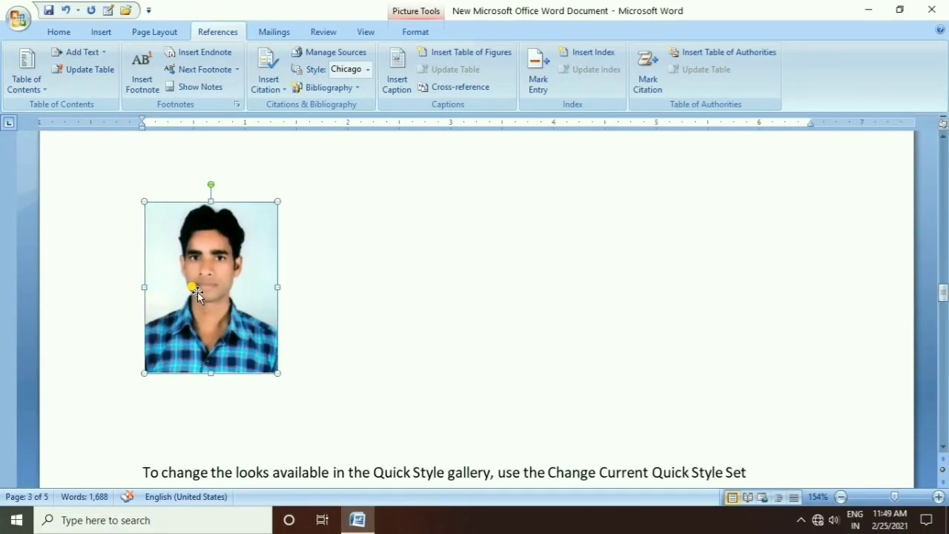
pyautogui.click(260, 178)
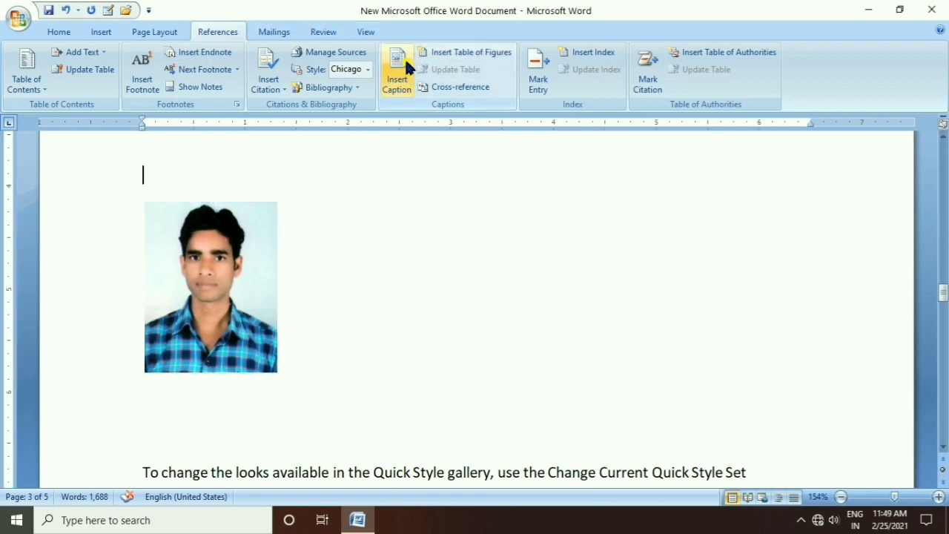
pyautogui.click(403, 80)
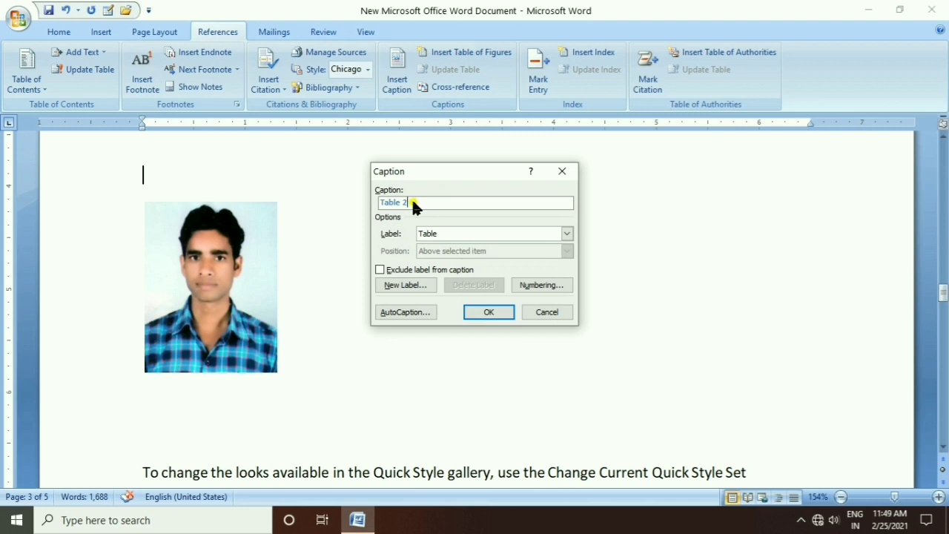
pyautogui.click(480, 312)
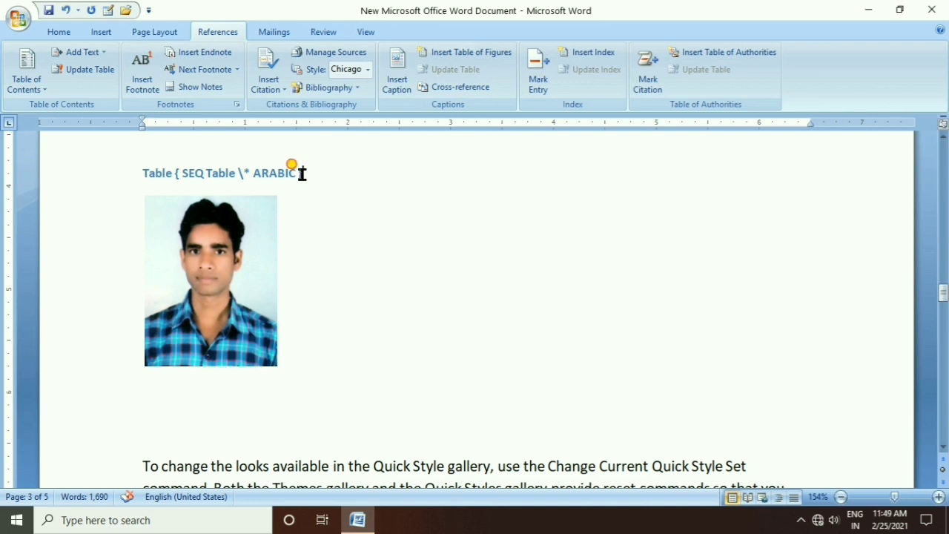
# - Toggle the new caption's SEQ field code so it displays Table 2
pyautogui.moveTo(302, 172); pyautogui.dragTo(207, 166)
pyautogui.moveTo(142, 174); pyautogui.dragTo(261, 175)
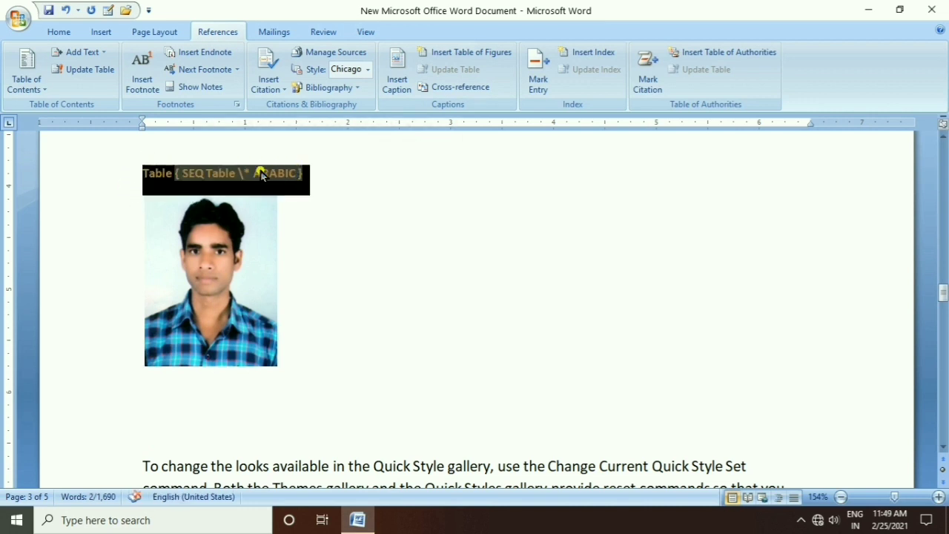
pyautogui.rightClick(261, 175)
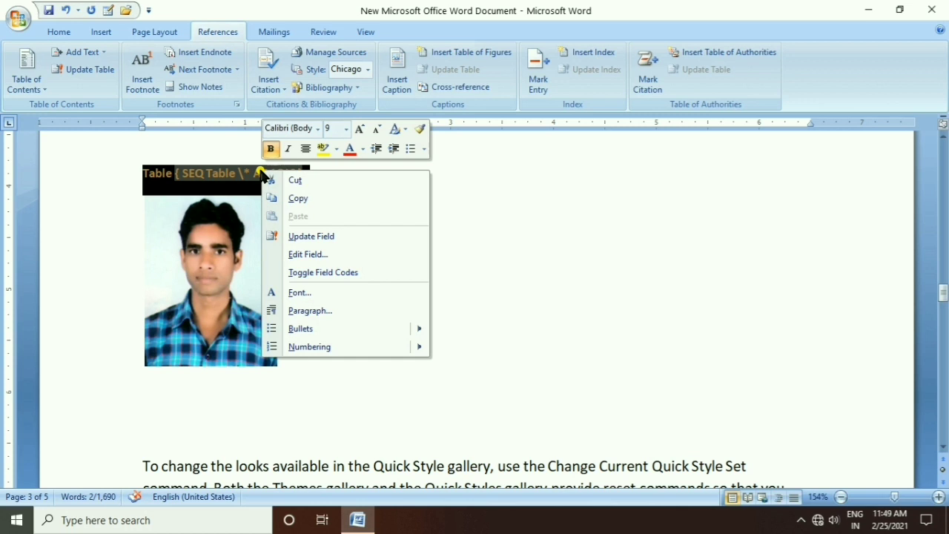
pyautogui.click(301, 273)
pyautogui.click(297, 270)
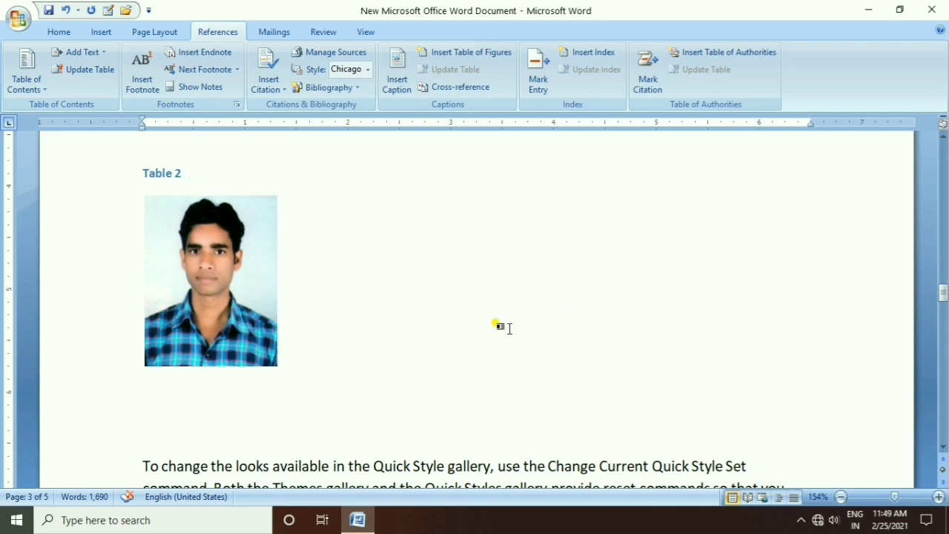
pyautogui.scroll(-10, 508, 329)
# - Insert a Table of Figures on the line below the contents list on page 1
pyautogui.scroll(-5, 510, 328)
pyautogui.scroll(5, 508, 329)
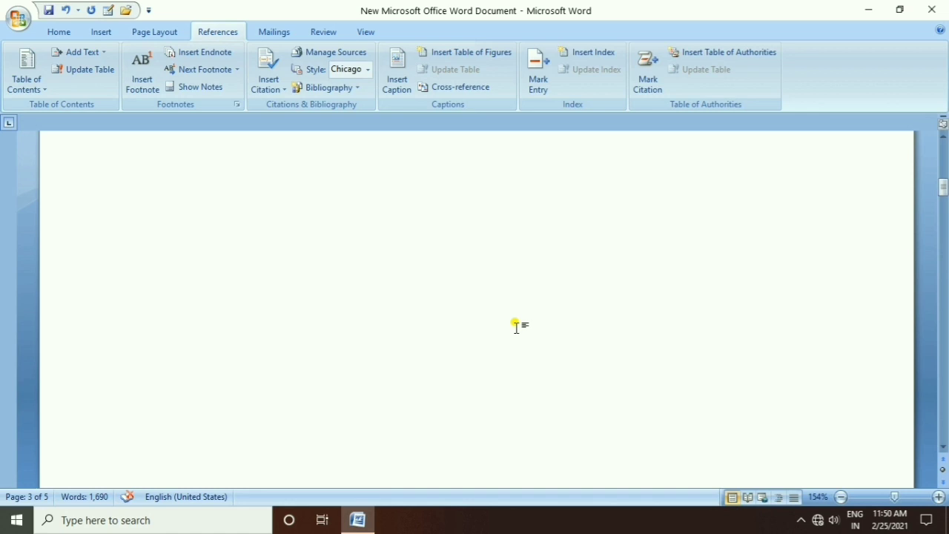
pyautogui.scroll(-3, 579, 312)
pyautogui.scroll(2, 537, 329)
pyautogui.scroll(1, 537, 329)
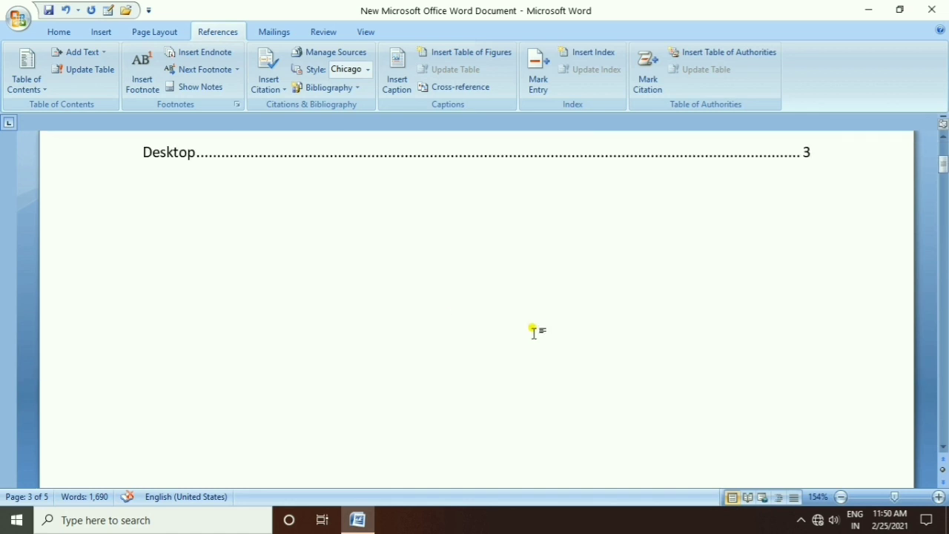
pyautogui.click(145, 216)
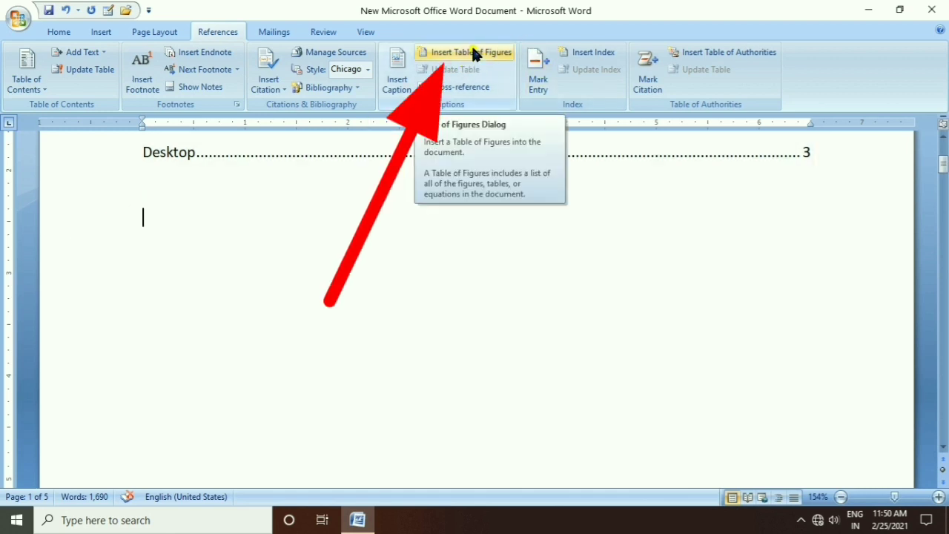
pyautogui.click(475, 53)
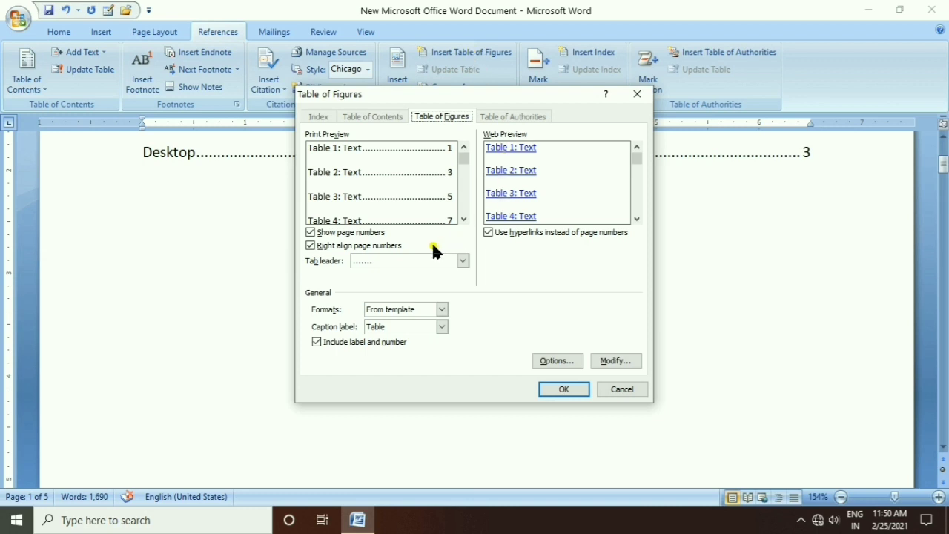
pyautogui.click(564, 388)
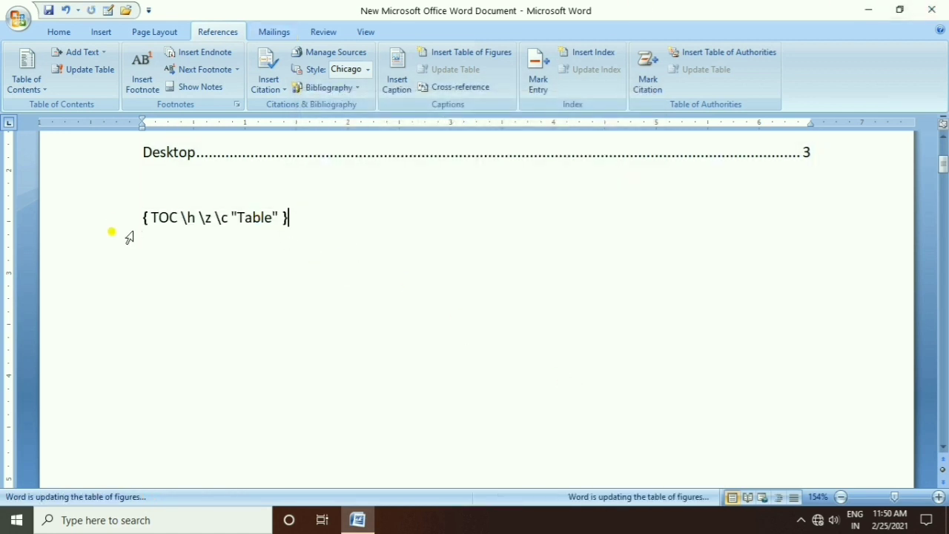
# - Toggle the table of figures' field code to show Table 1 and Table 2 entries
pyautogui.click(286, 206)
pyautogui.moveTo(287, 216); pyautogui.dragTo(182, 215)
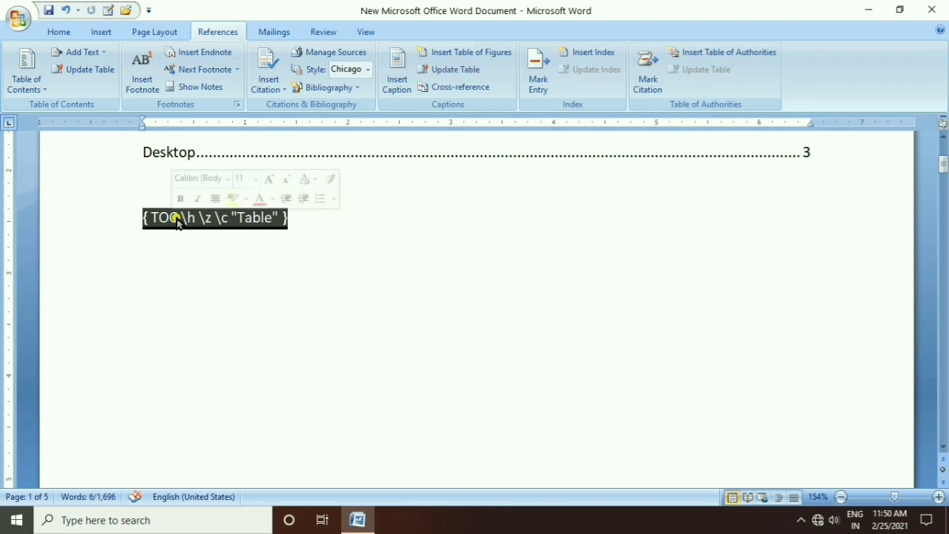
pyautogui.rightClick(177, 222)
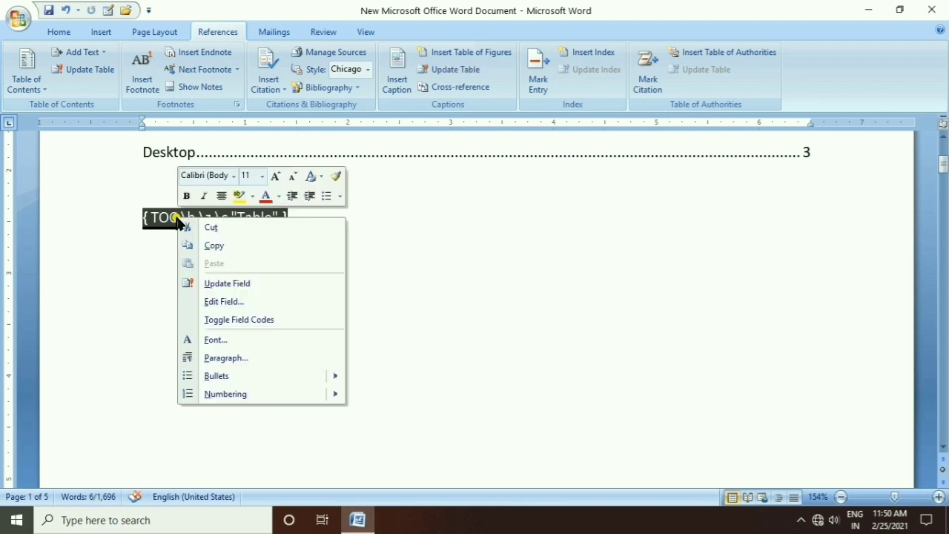
pyautogui.click(250, 320)
pyautogui.click(250, 318)
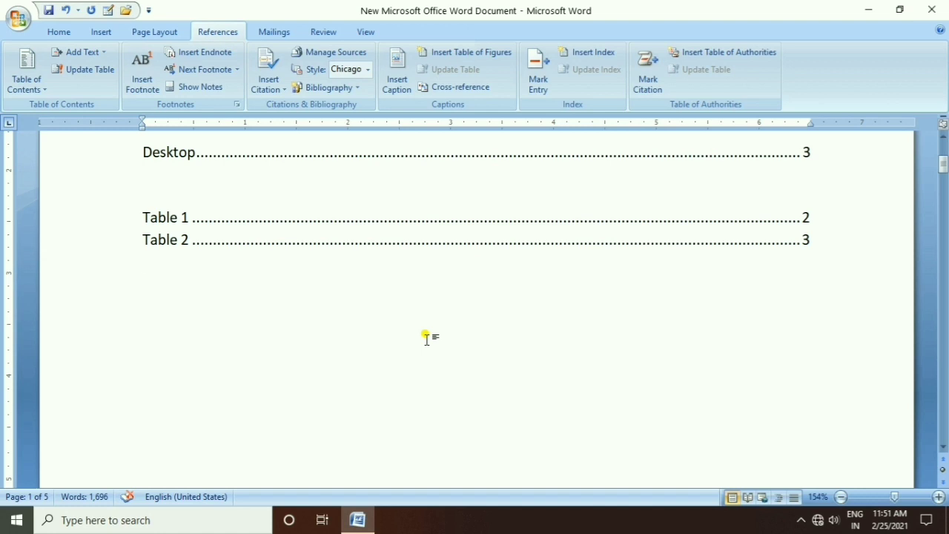
# - Change the first photo's caption number from 1 to 2
pyautogui.press('Up')
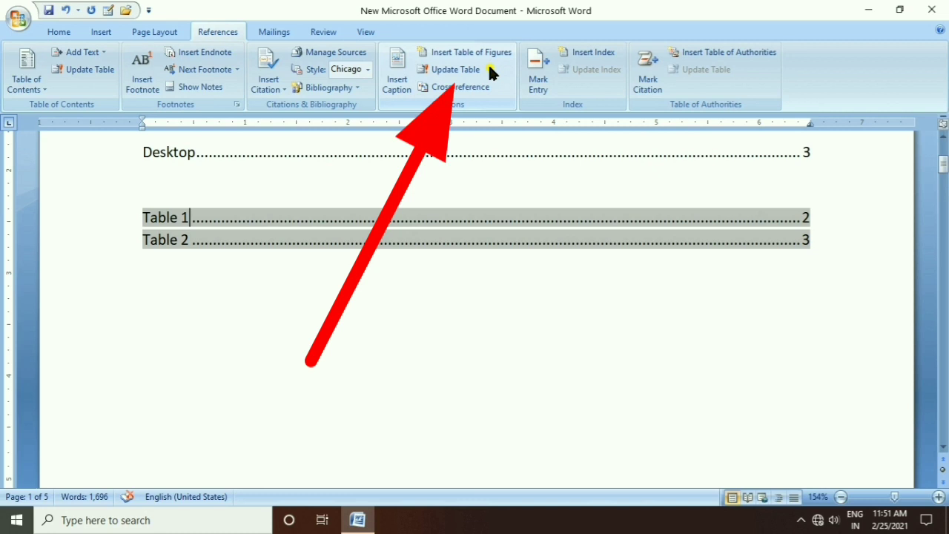
pyautogui.click(943, 169)
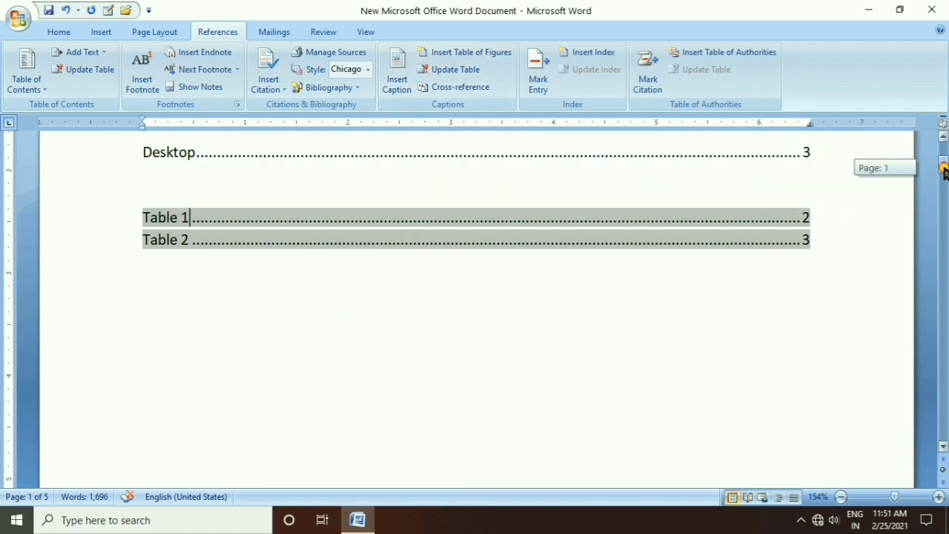
pyautogui.moveTo(943, 169); pyautogui.dragTo(943, 232)
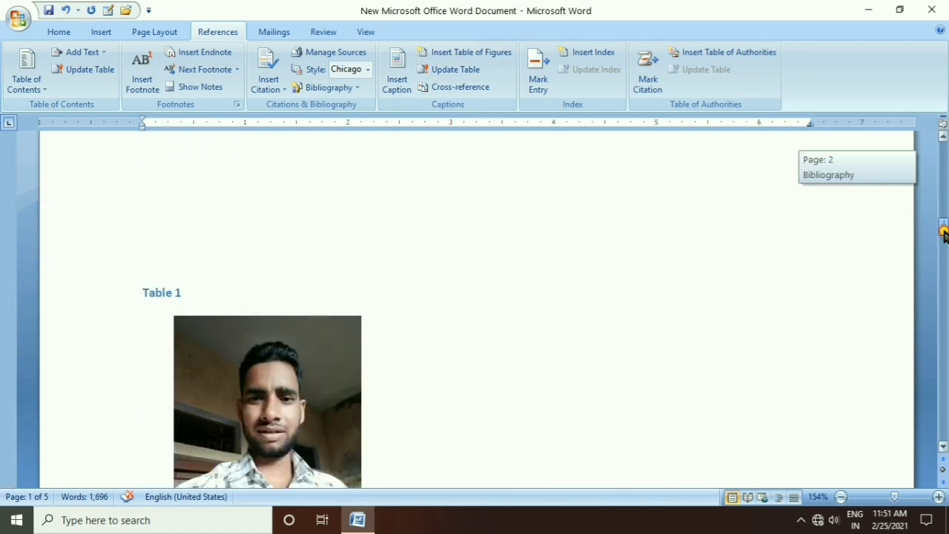
pyautogui.click(210, 295)
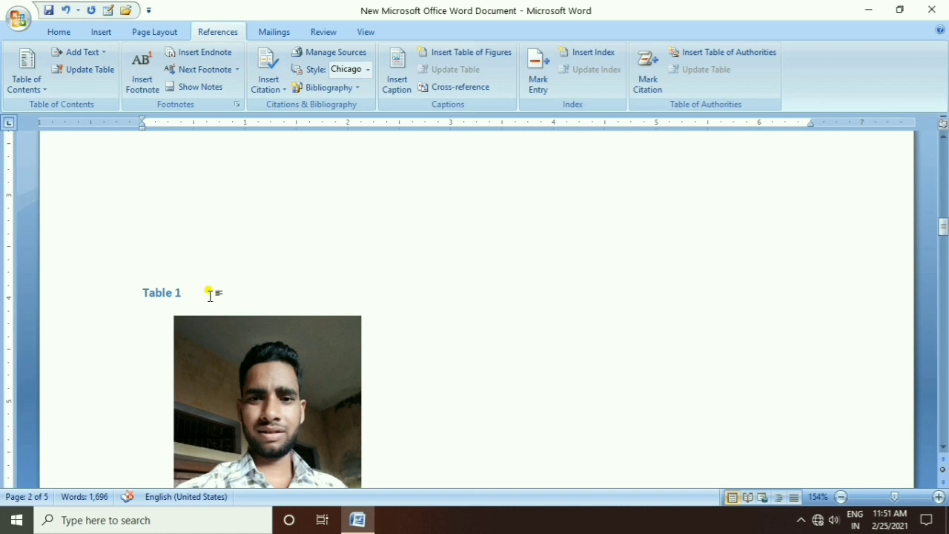
pyautogui.press('BackSpace')
pyautogui.write('2')
# - Update the table of figures, refreshing page numbers only
pyautogui.scroll(15, 205, 279)
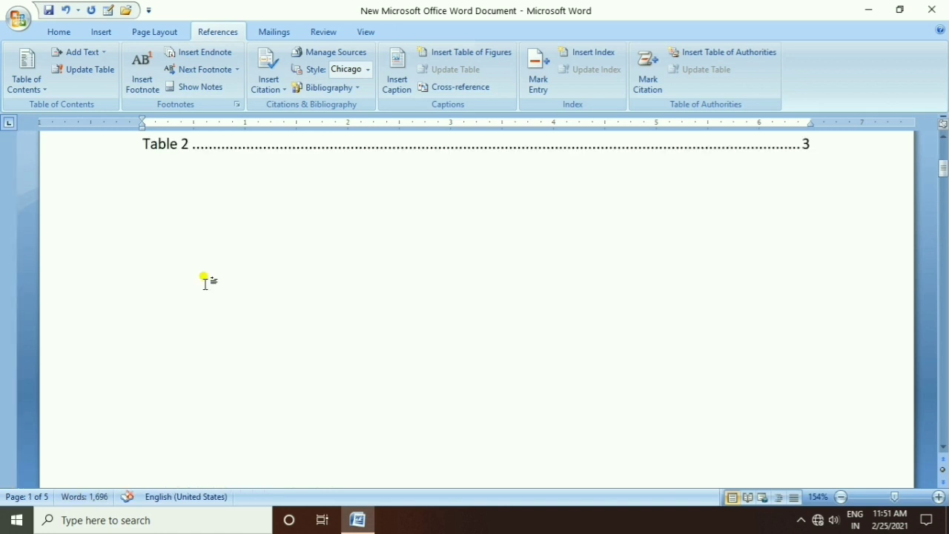
pyautogui.scroll(4, 205, 278)
pyautogui.scroll(-3, 211, 296)
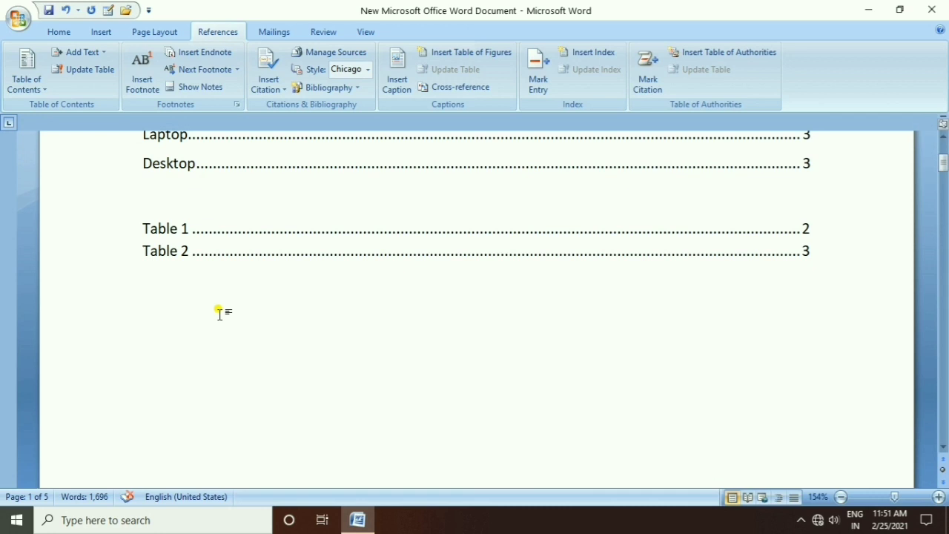
pyautogui.click(209, 248)
pyautogui.click(455, 69)
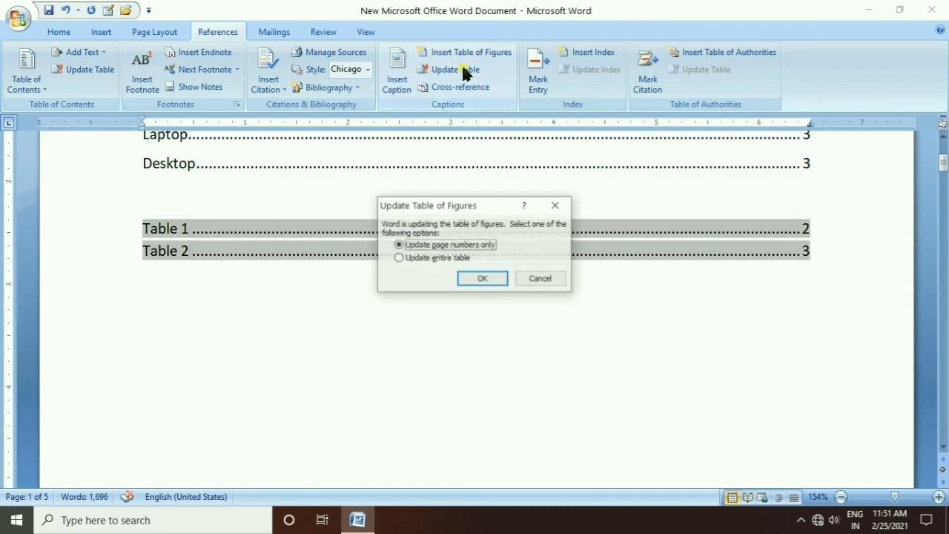
pyautogui.click(480, 278)
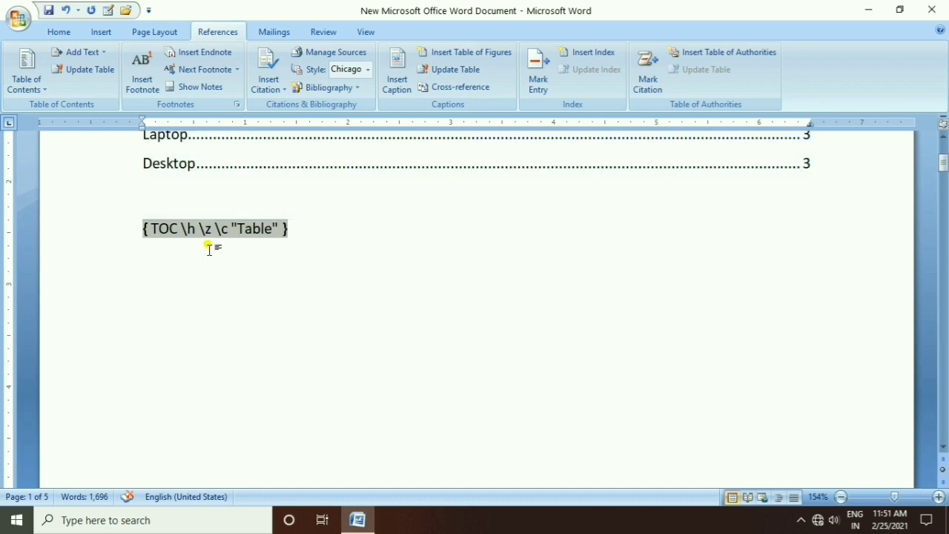
# - Toggle the table of figures' field code back to its formatted list
pyautogui.moveTo(290, 228); pyautogui.dragTo(146, 233)
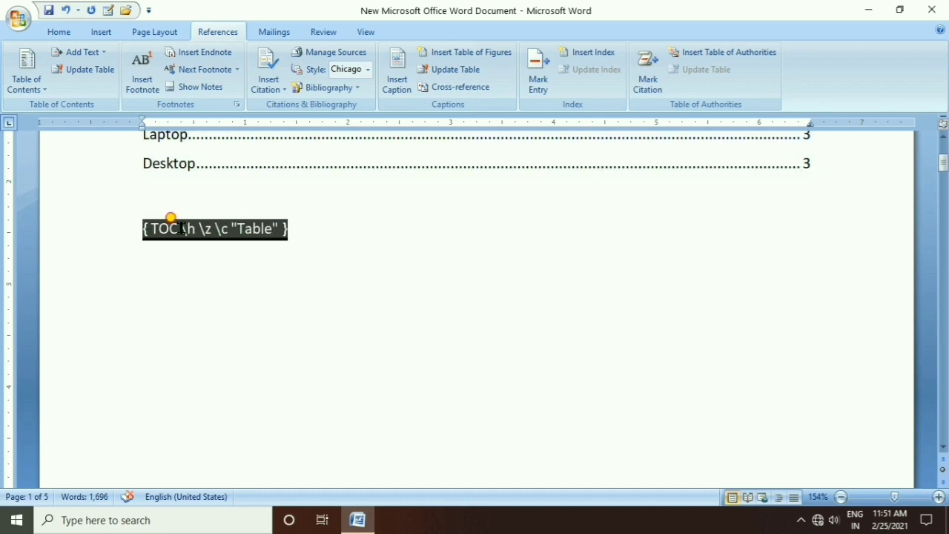
pyautogui.rightClick(175, 229)
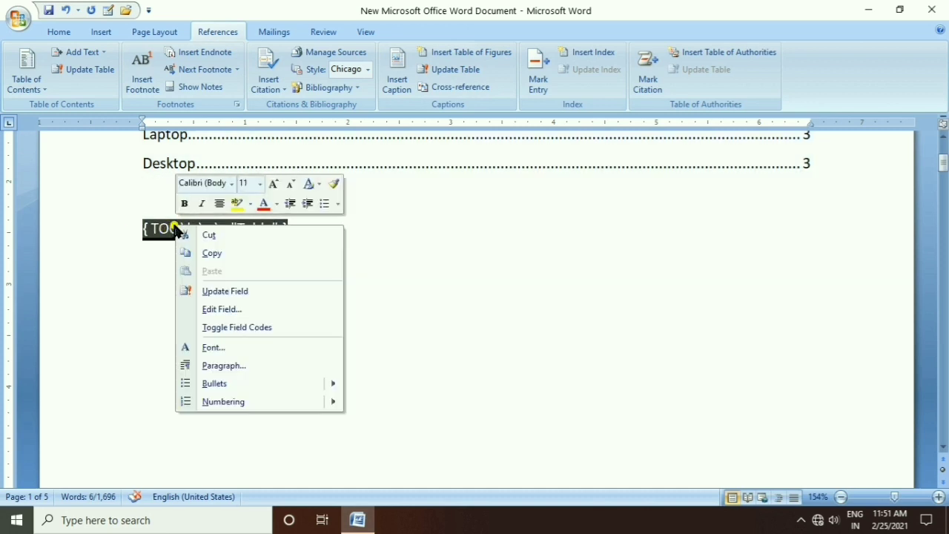
pyautogui.click(225, 334)
pyautogui.click(326, 330)
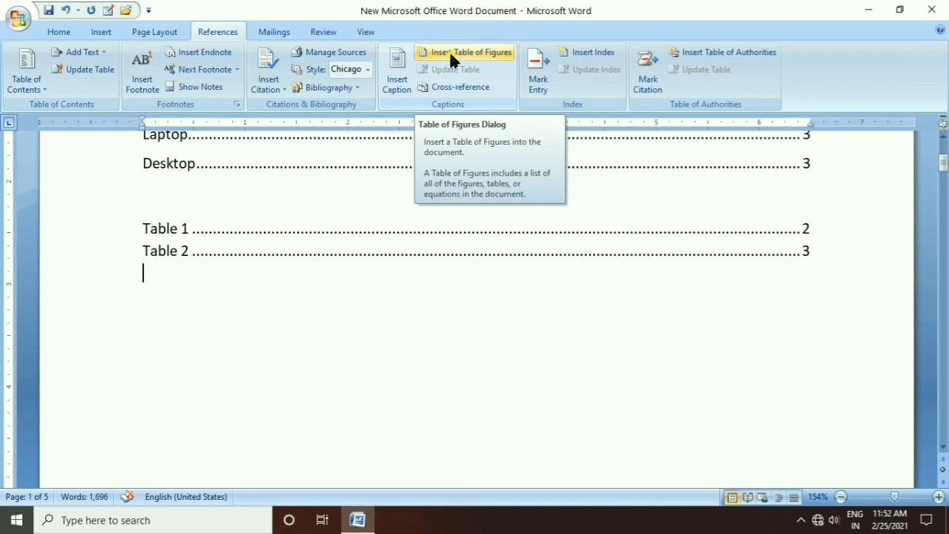
# - Follow the Table 1 figure-list entry to its captioned photo, then return to the list
pyautogui.click(154, 294)
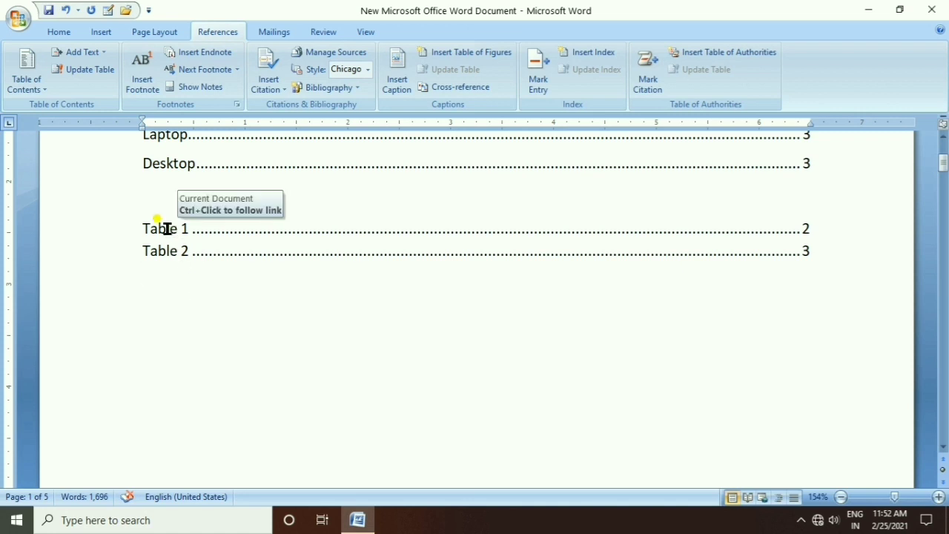
pyautogui.keyDown('ctrl'); pyautogui.click(169, 231); pyautogui.keyUp('ctrl')
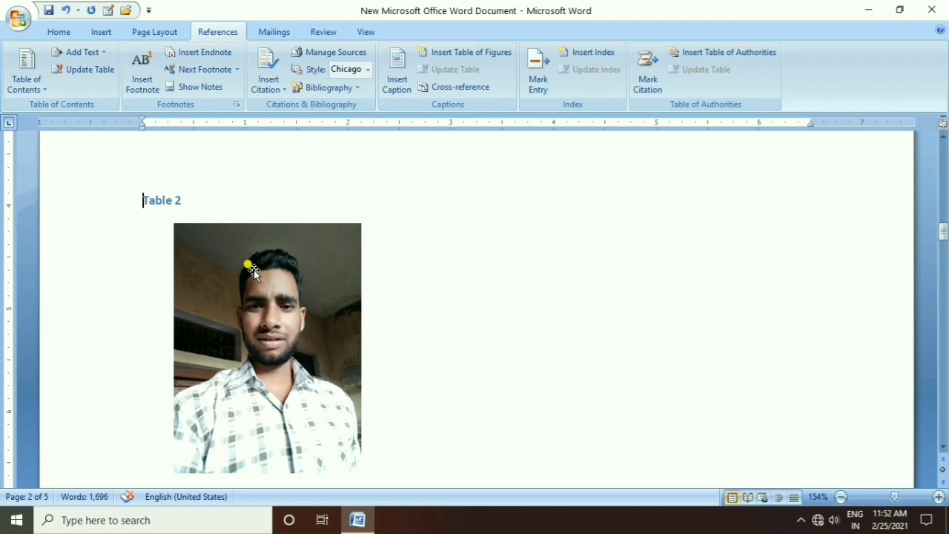
pyautogui.scroll(5, 260, 286)
pyautogui.scroll(5, 261, 291)
pyautogui.scroll(2, 261, 290)
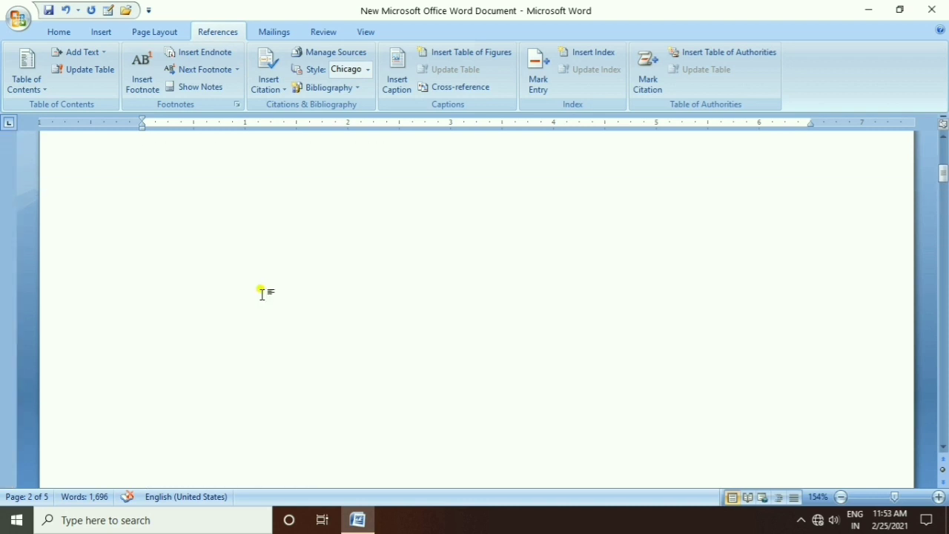
pyautogui.scroll(3, 261, 293)
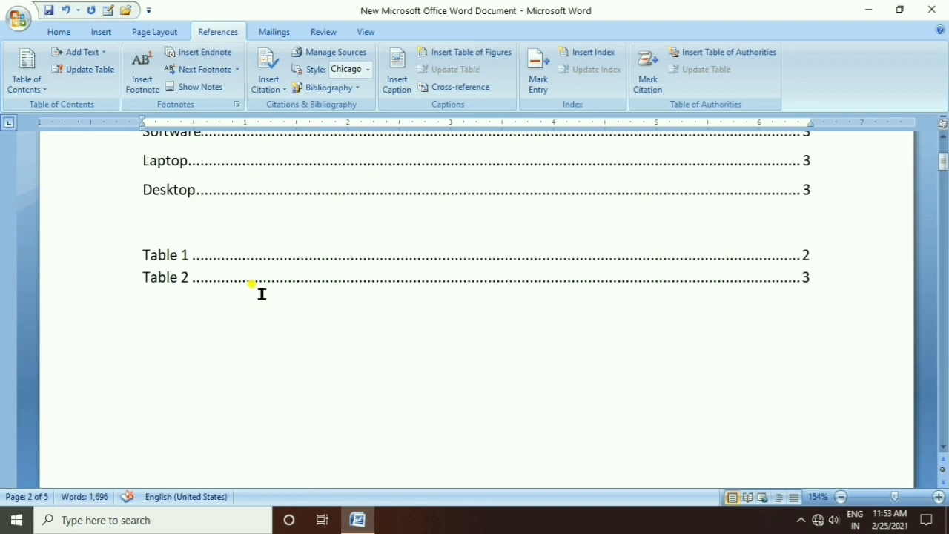
pyautogui.click(186, 275)
pyautogui.click(192, 293)
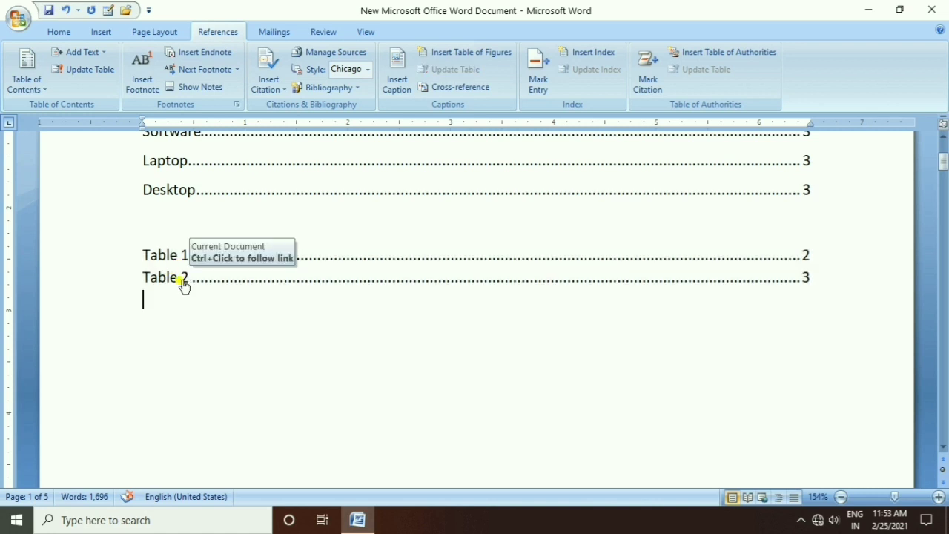
# - Follow the Table 2 entry to its photo on page 3, then return to the list
pyautogui.keyDown('ctrl'); pyautogui.click(183, 283); pyautogui.keyUp('ctrl')
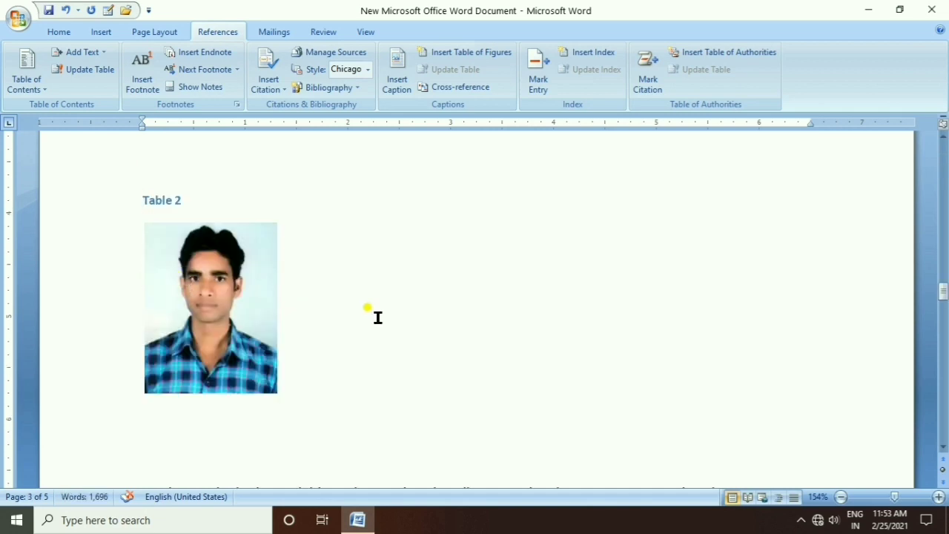
pyautogui.scroll(5, 377, 317)
pyautogui.scroll(5, 377, 317)
pyautogui.scroll(5, 377, 317)
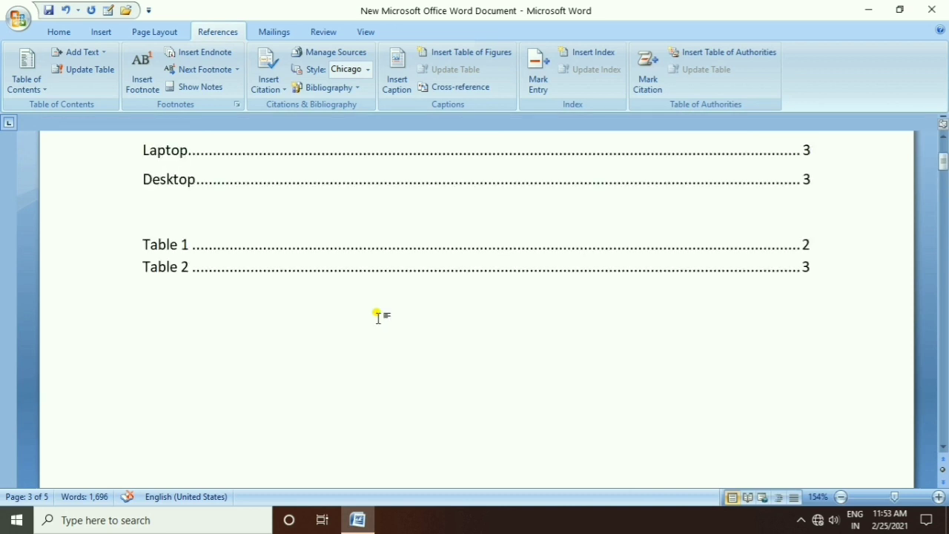
pyautogui.scroll(3, 377, 315)
pyautogui.scroll(-3, 378, 315)
pyautogui.click(348, 304)
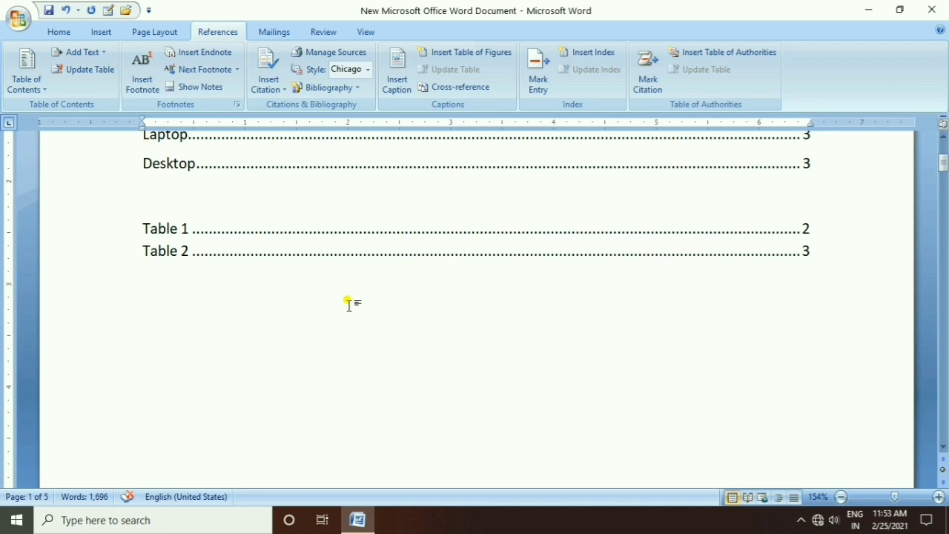
# - Place the insertion point on the empty line below the Table 2 entry
pyautogui.scroll(-2, 348, 304)
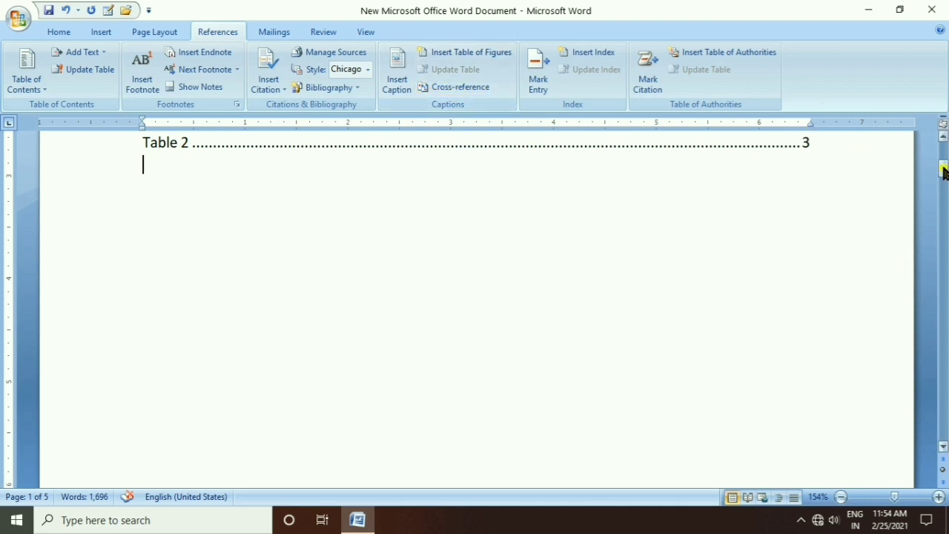
pyautogui.moveTo(942, 172); pyautogui.dragTo(943, 154)
pyautogui.click(451, 205)
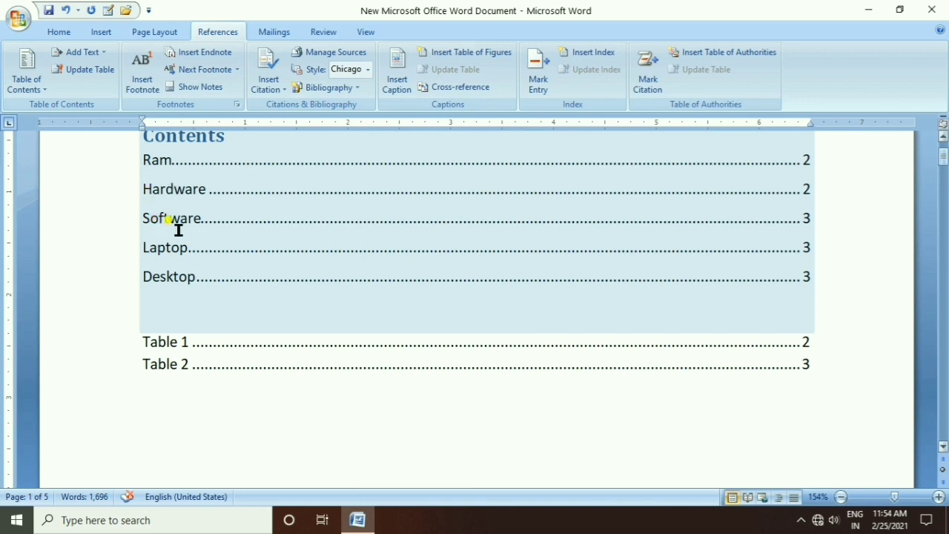
pyautogui.click(229, 398)
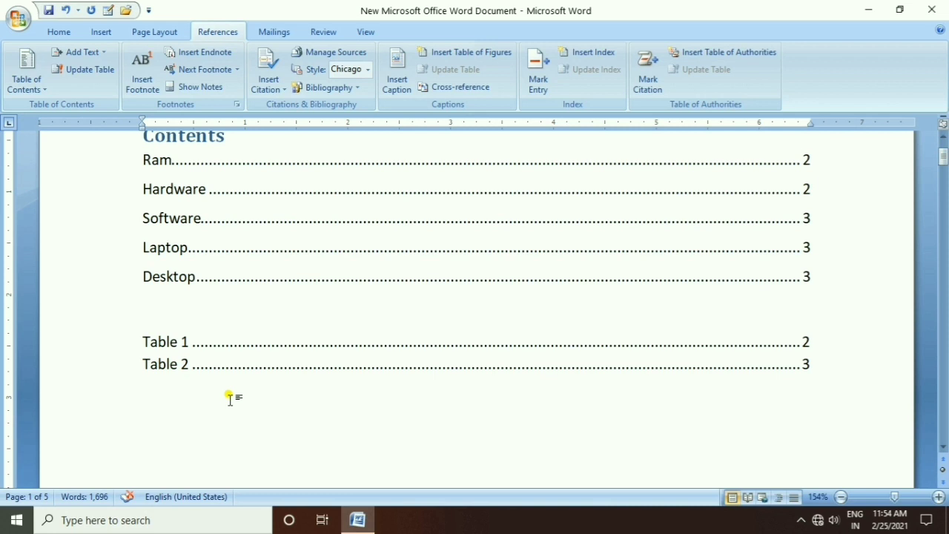
pyautogui.click(244, 323)
pyautogui.click(294, 401)
pyautogui.scroll(-1, 172, 373)
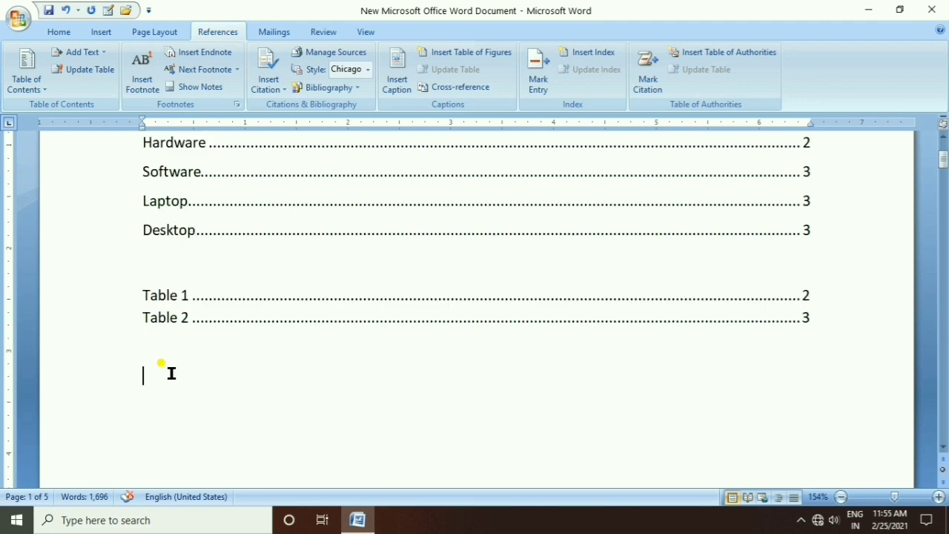
pyautogui.click(166, 372)
# - Set the cross-reference type to Heading and insert a heading-text reference to Ram
pyautogui.click(452, 90)
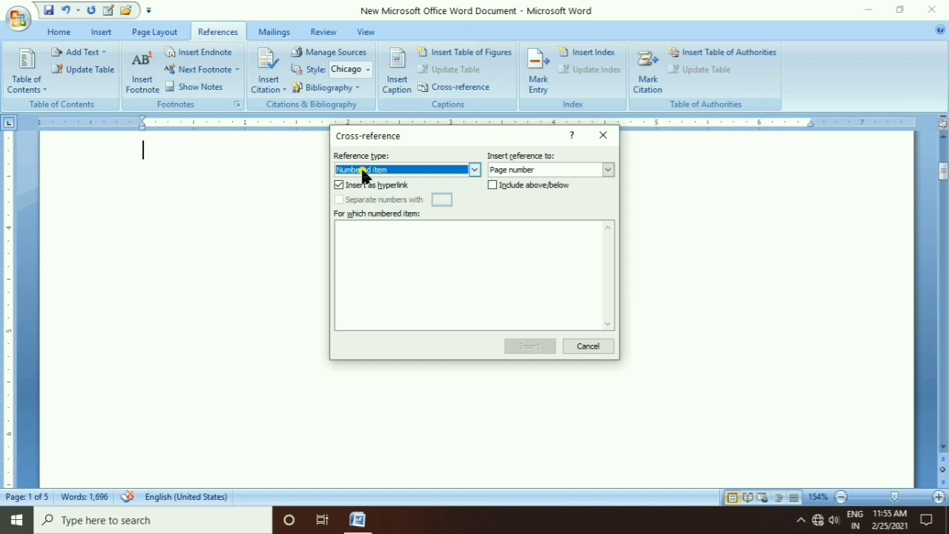
pyautogui.click(472, 169)
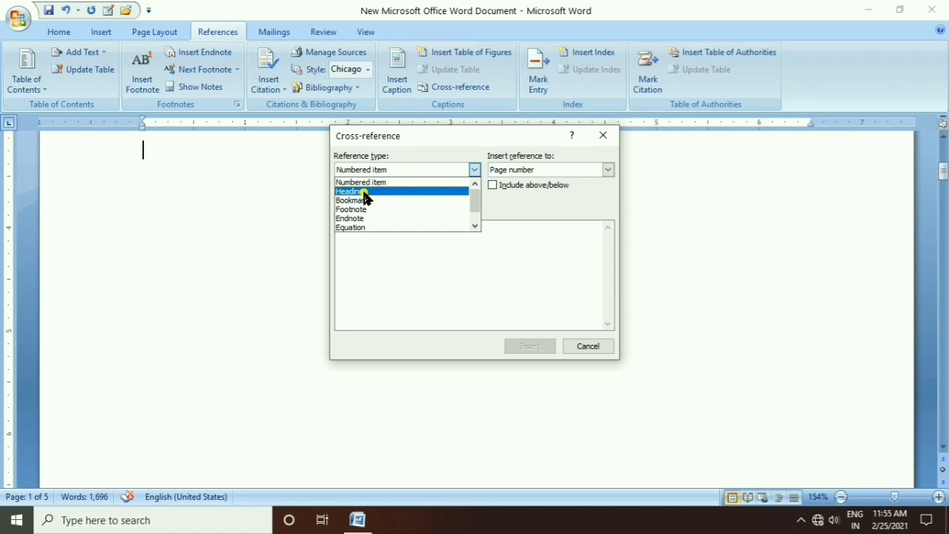
pyautogui.click(363, 193)
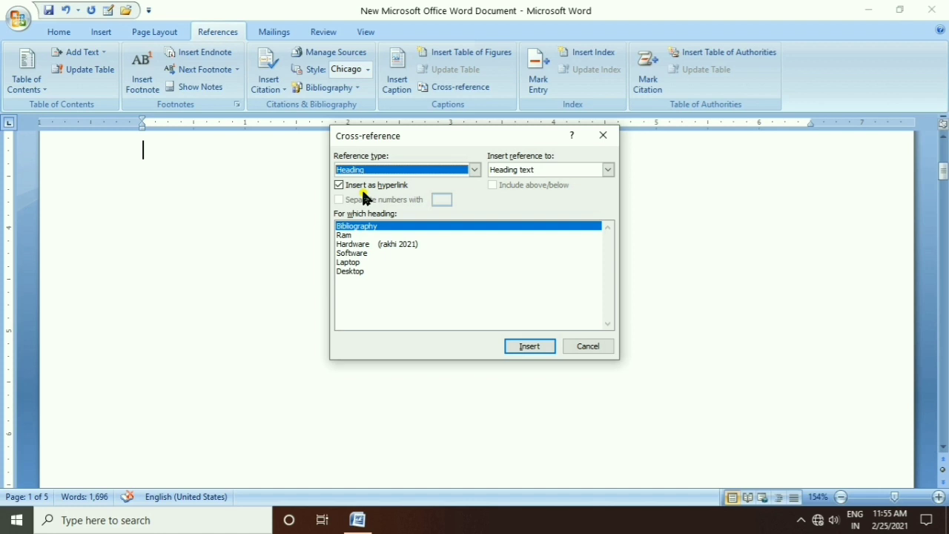
pyautogui.click(348, 243)
pyautogui.click(347, 235)
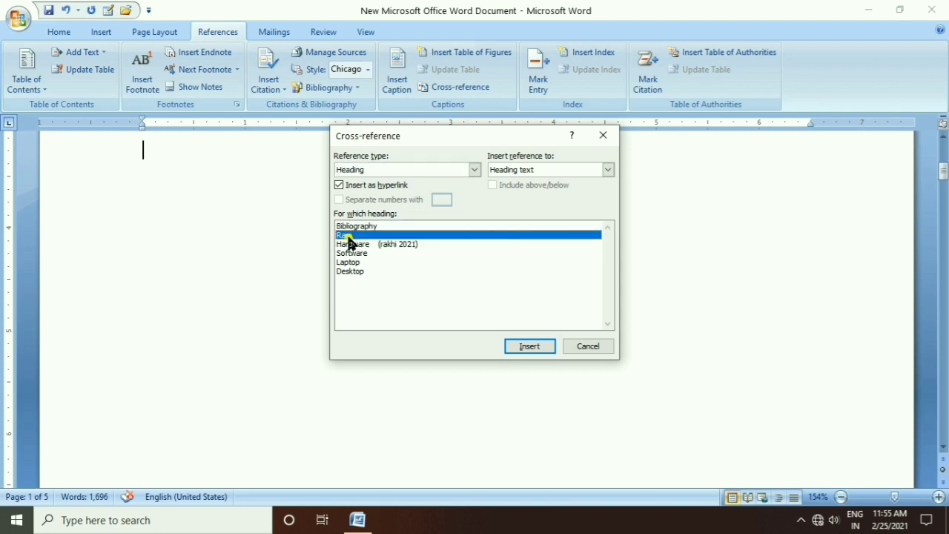
pyautogui.click(352, 254)
pyautogui.click(354, 263)
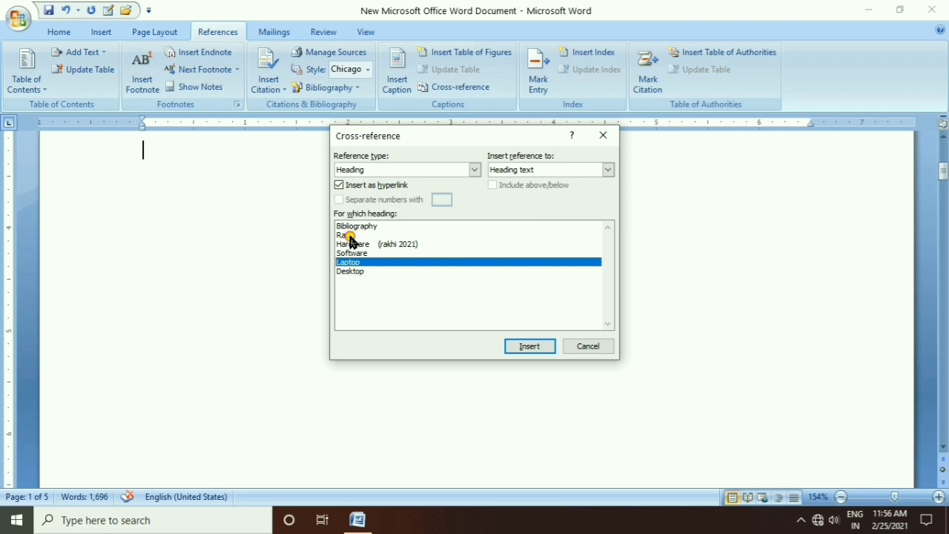
pyautogui.click(350, 236)
pyautogui.click(350, 227)
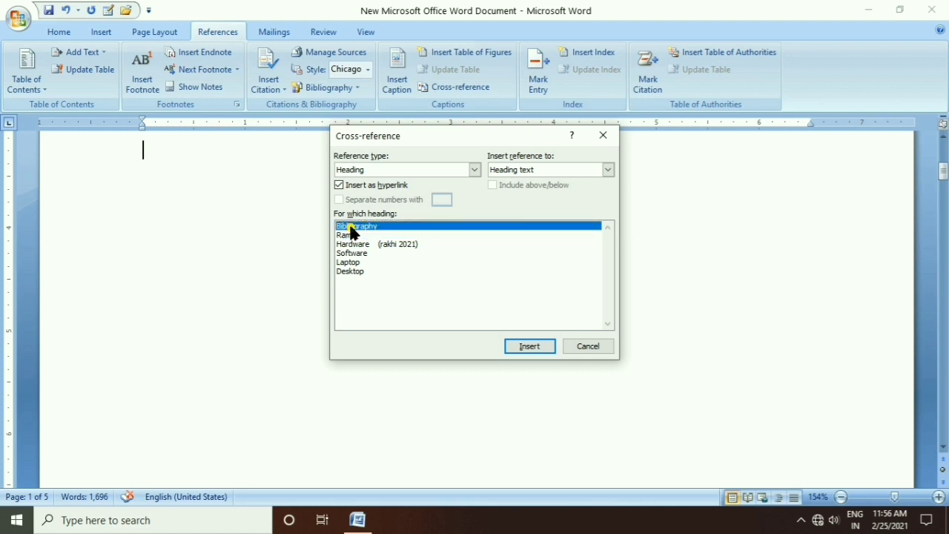
pyautogui.click(351, 235)
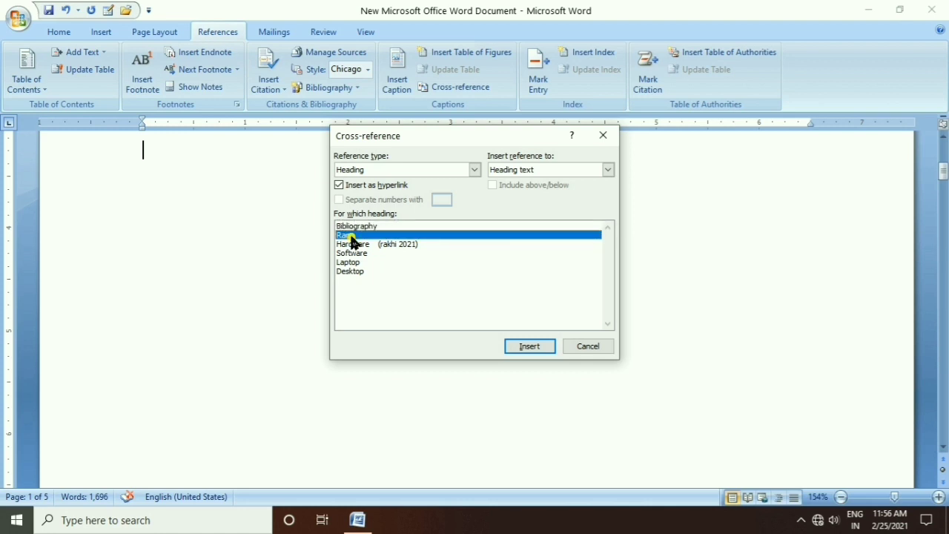
pyautogui.click(534, 346)
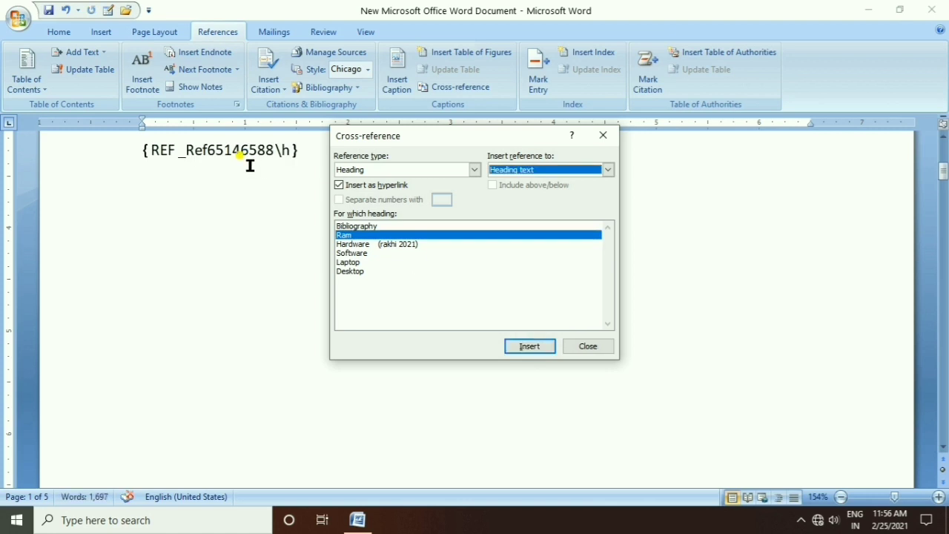
# - Insert heading-text references to Hardware, Software, Laptop and Desktop
pyautogui.click(359, 246)
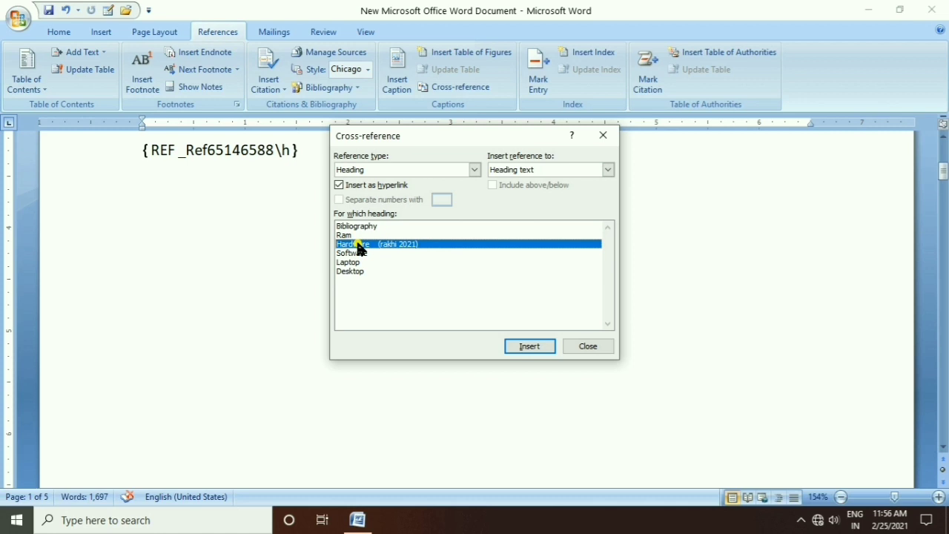
pyautogui.click(529, 346)
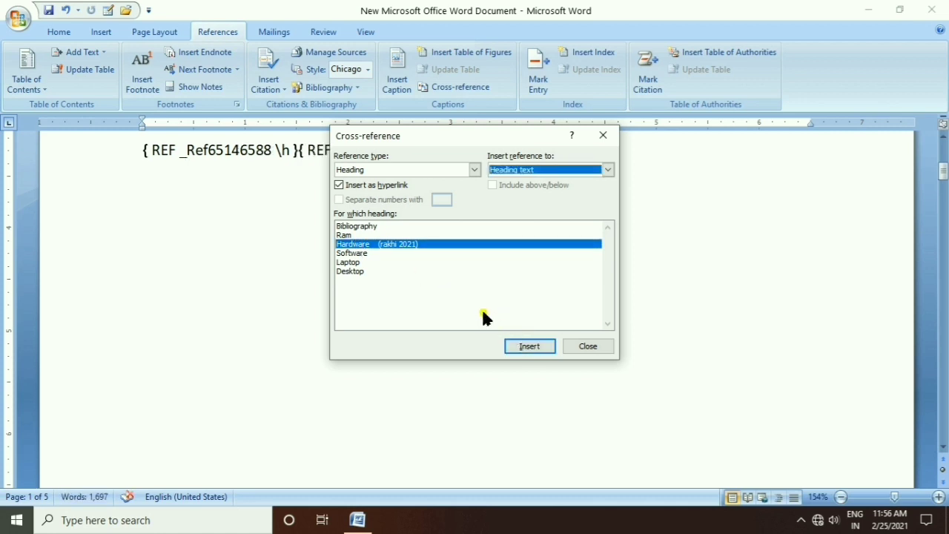
pyautogui.click(359, 254)
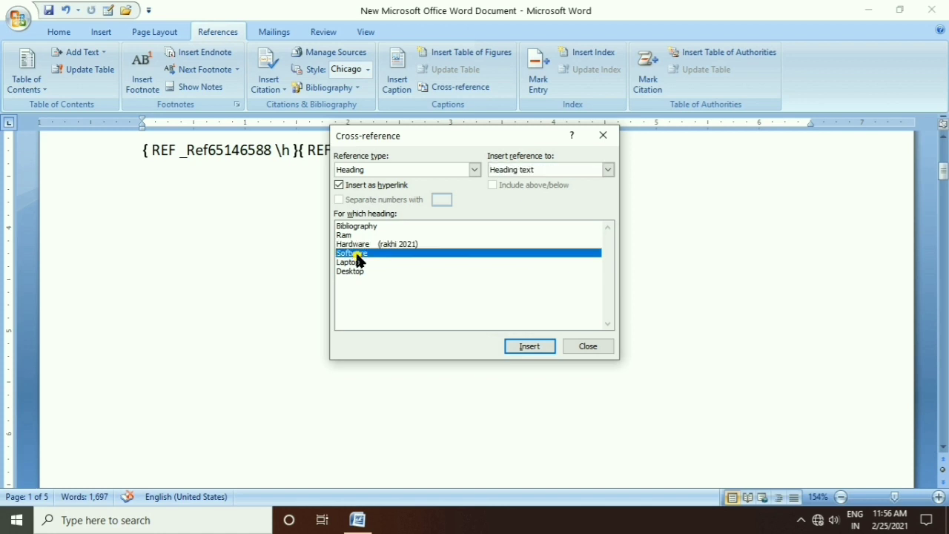
pyautogui.click(536, 346)
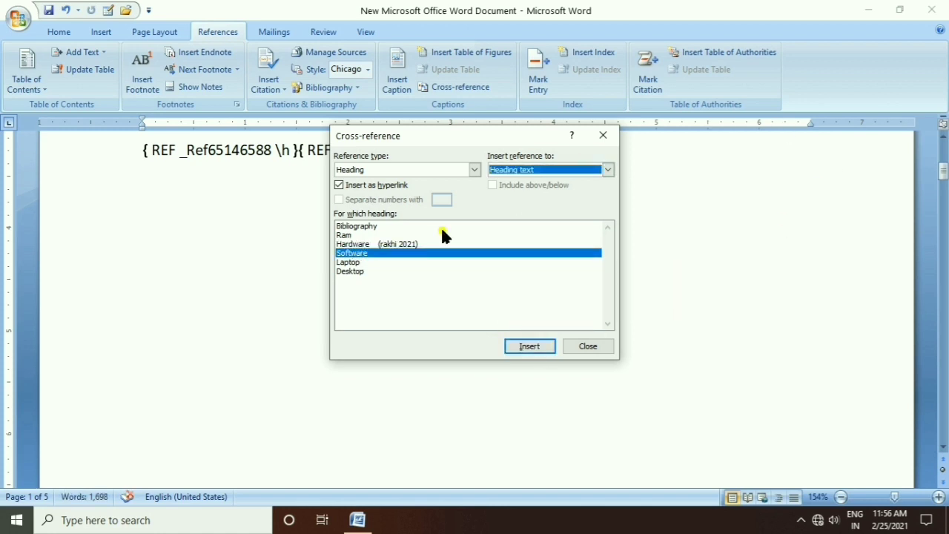
pyautogui.click(357, 264)
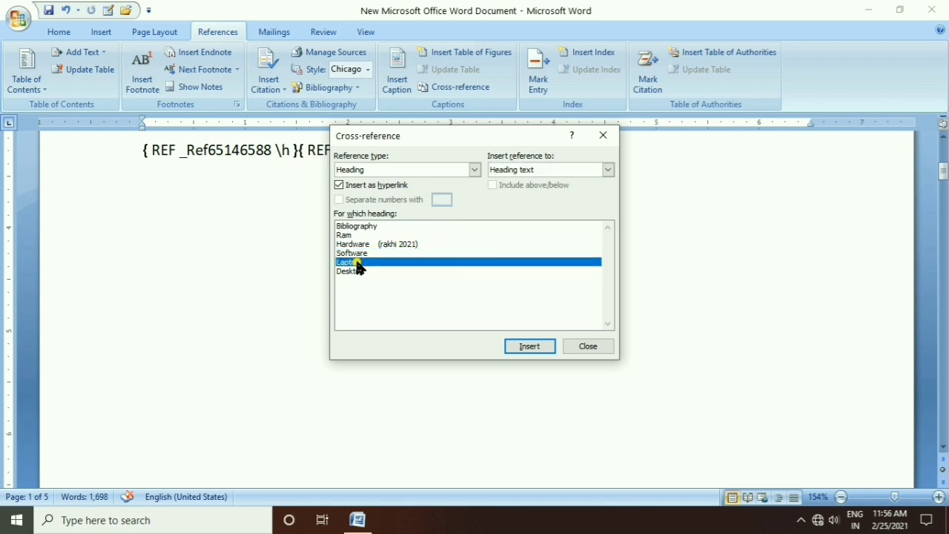
pyautogui.click(522, 346)
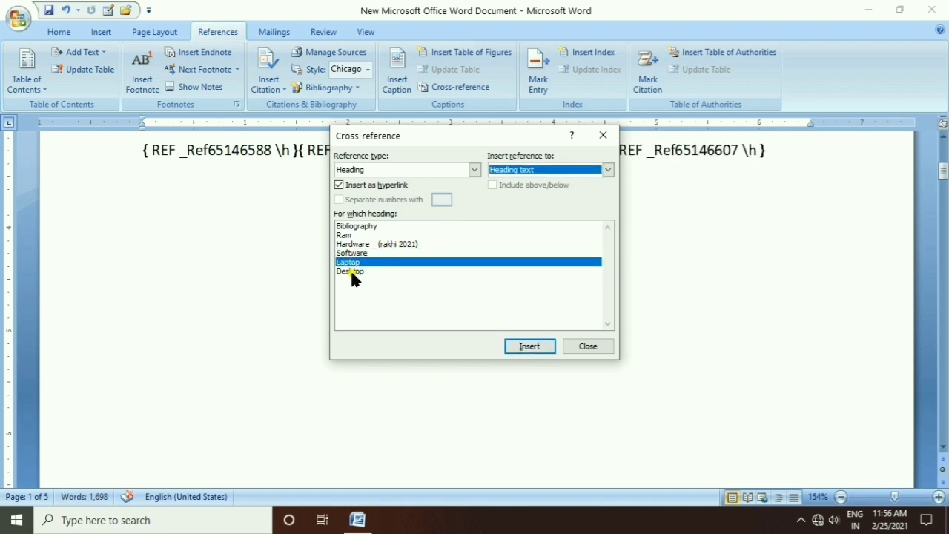
pyautogui.click(352, 271)
pyautogui.click(537, 347)
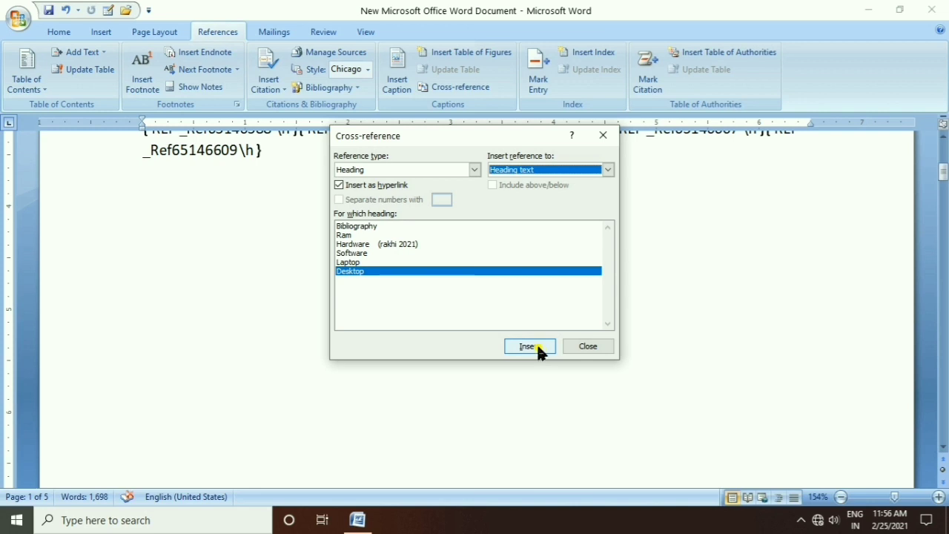
pyautogui.click(475, 170)
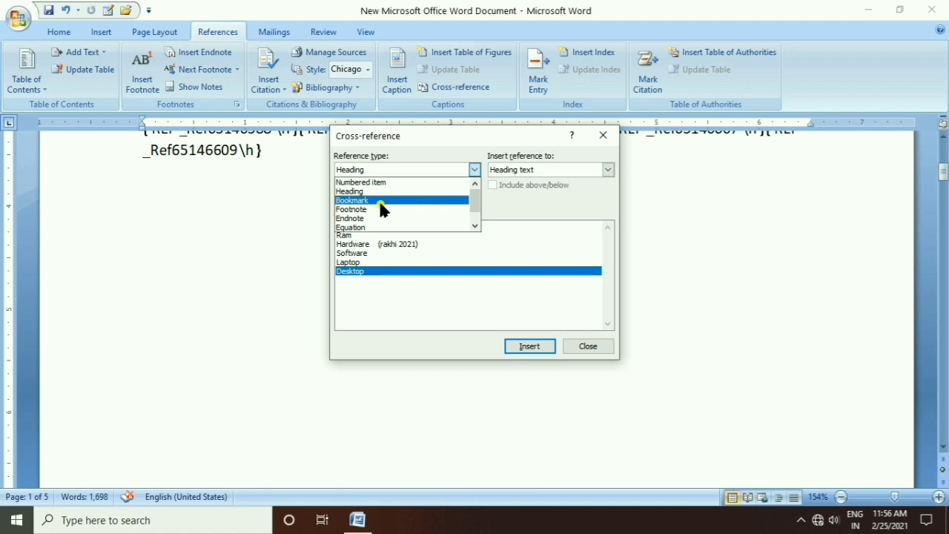
# - Switch the reference type to Footnote and insert references to footnotes 1 and 2
pyautogui.click(379, 200)
pyautogui.click(473, 170)
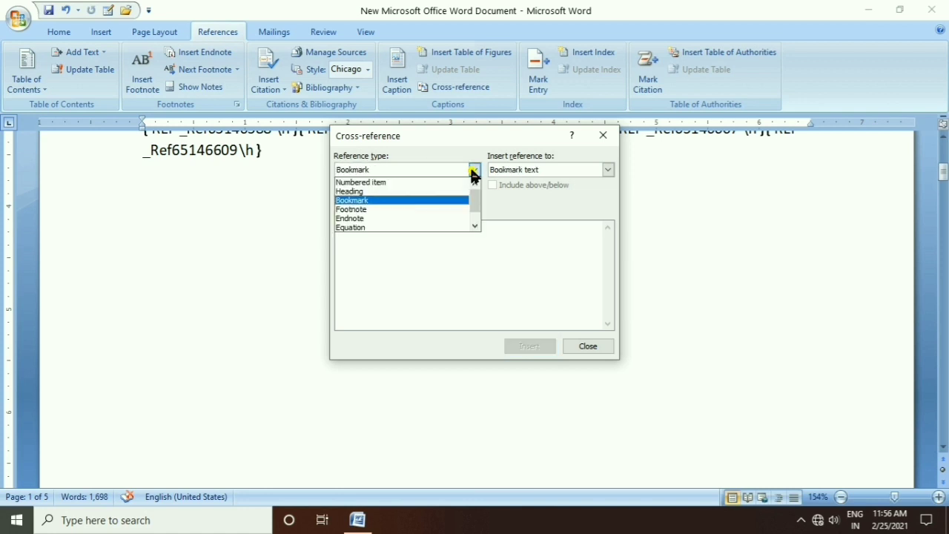
pyautogui.click(372, 209)
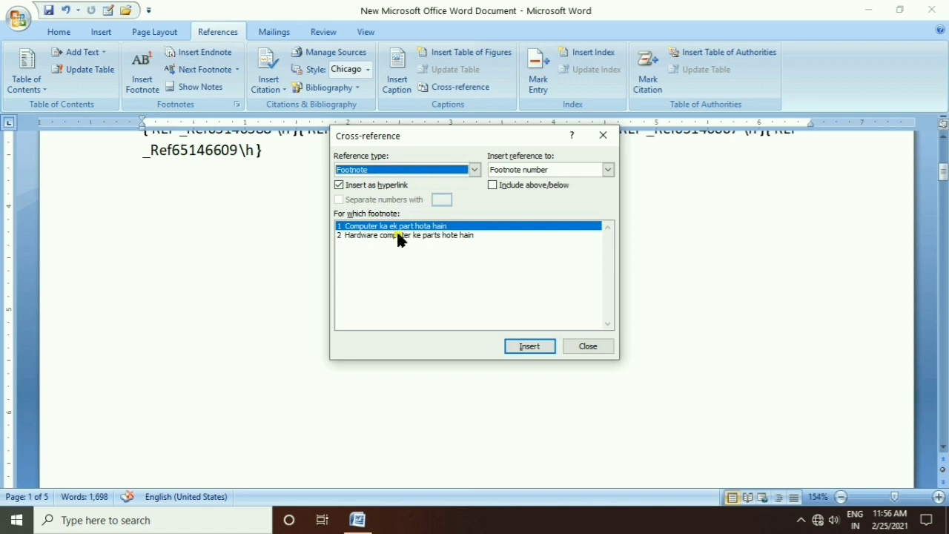
pyautogui.click(396, 235)
pyautogui.click(398, 226)
pyautogui.click(401, 235)
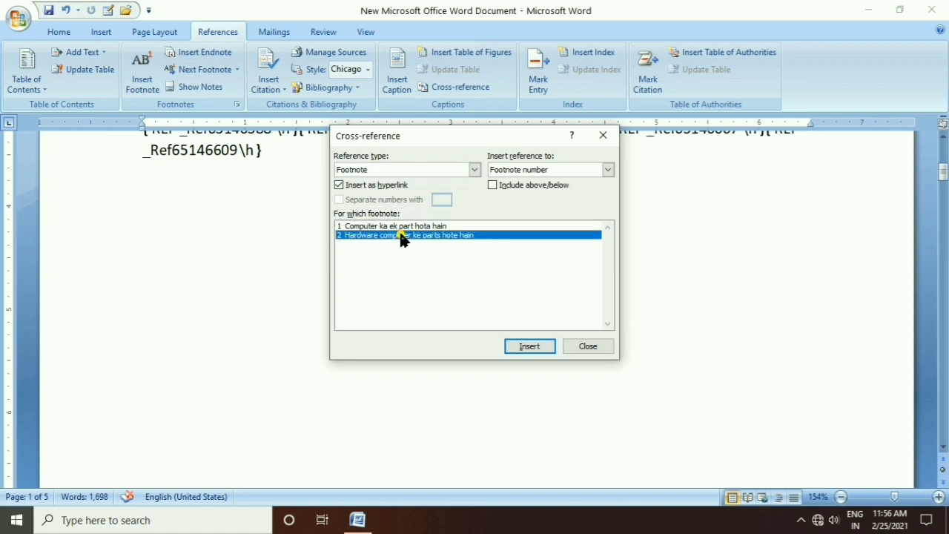
pyautogui.click(445, 226)
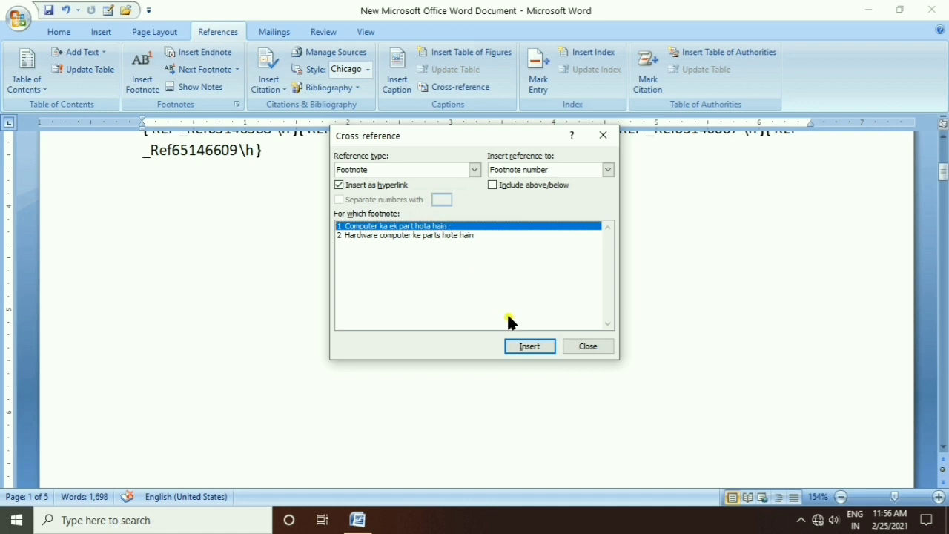
pyautogui.click(526, 347)
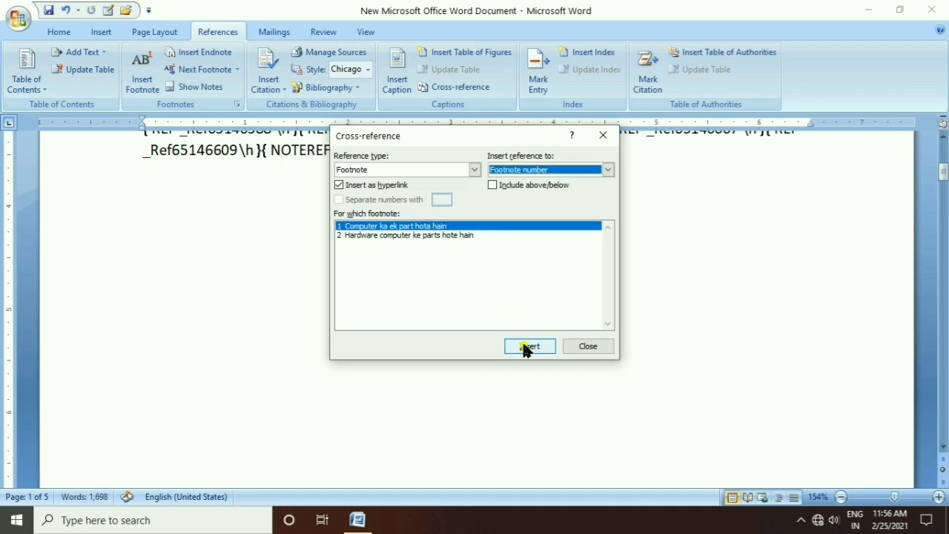
pyautogui.click(435, 235)
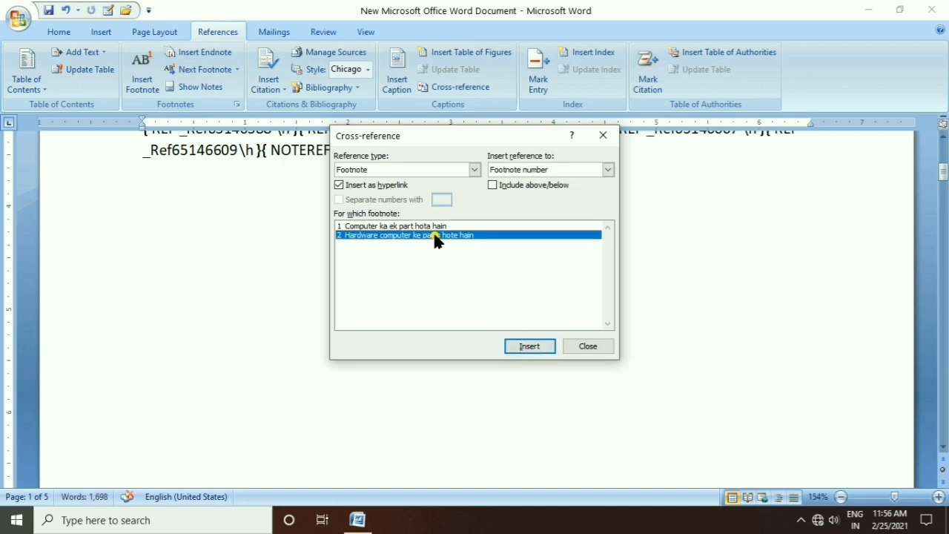
pyautogui.click(531, 347)
# - Switch the reference type to Endnote and insert references to endnotes i and ii
pyautogui.click(473, 170)
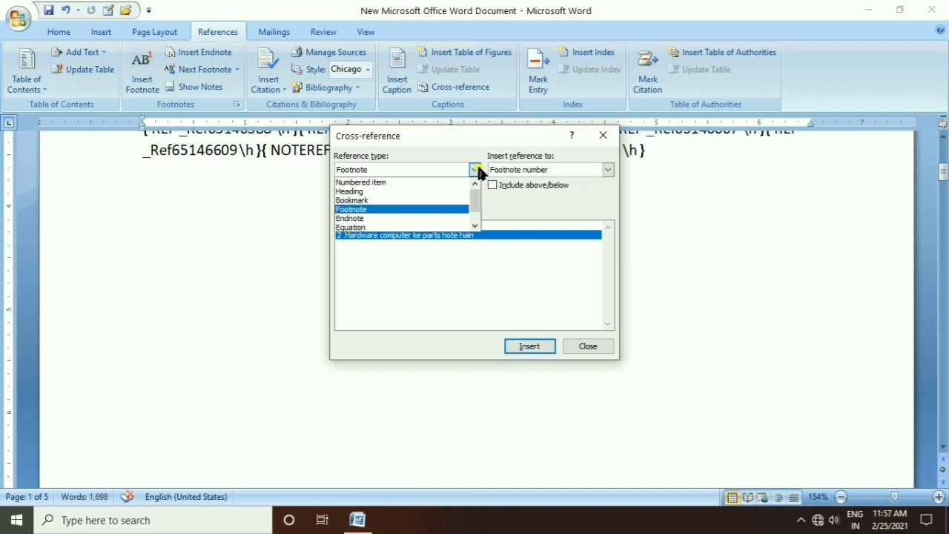
pyautogui.click(380, 218)
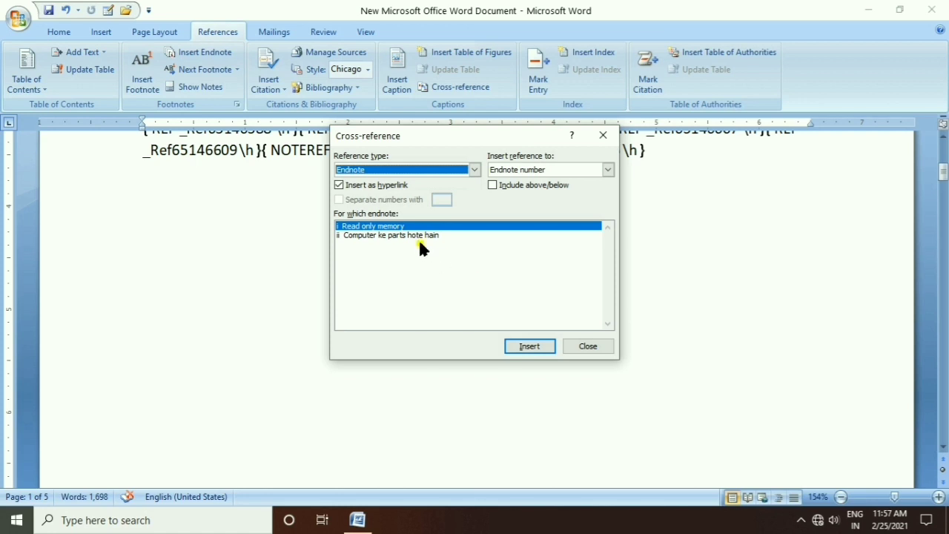
pyautogui.click(528, 346)
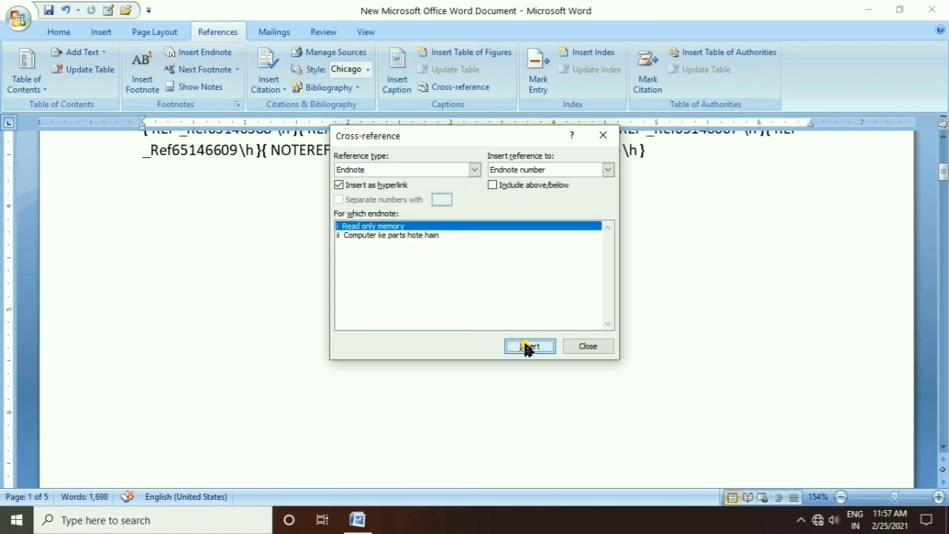
pyautogui.click(430, 235)
pyautogui.click(519, 346)
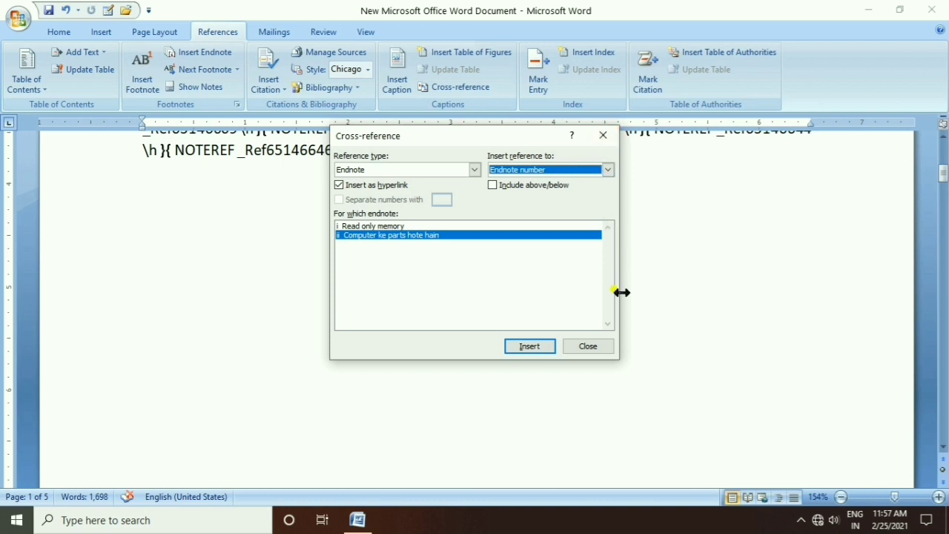
# - Close the Cross-reference dialog and put each REF heading field on its own line
pyautogui.click(586, 346)
pyautogui.scroll(5, 539, 345)
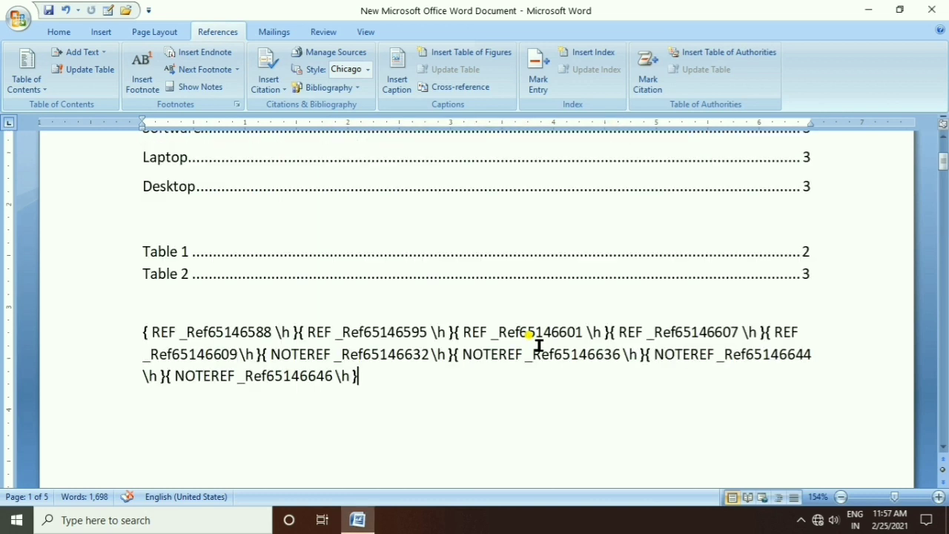
pyautogui.click(169, 256)
pyautogui.click(183, 297)
pyautogui.click(294, 329)
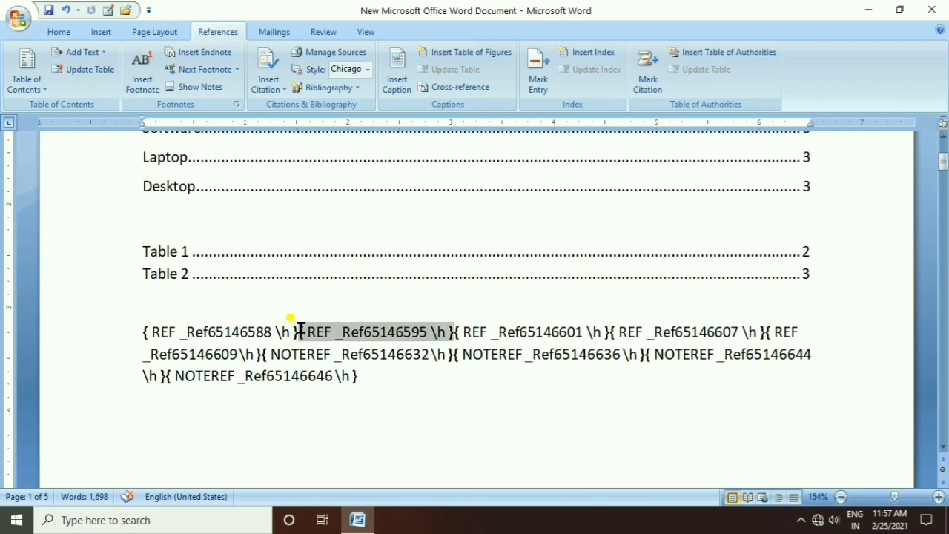
pyautogui.press('Return')
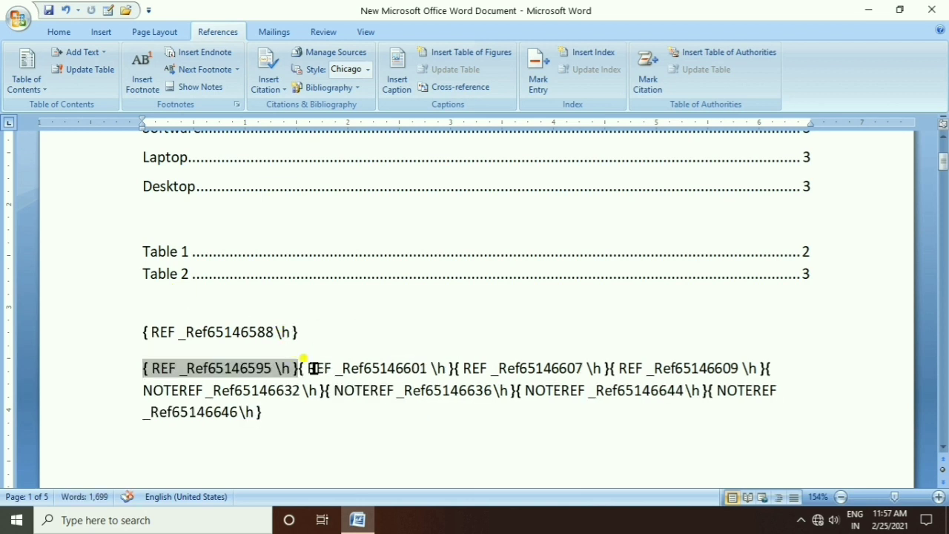
pyautogui.click(300, 367)
pyautogui.press('Return')
pyautogui.click(299, 405)
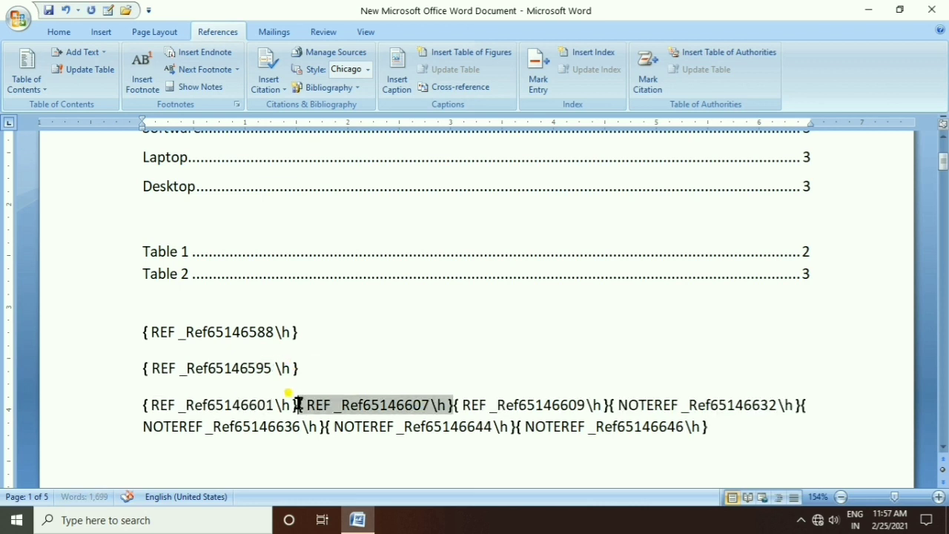
pyautogui.press('Return')
pyautogui.click(299, 441)
pyautogui.press('Return')
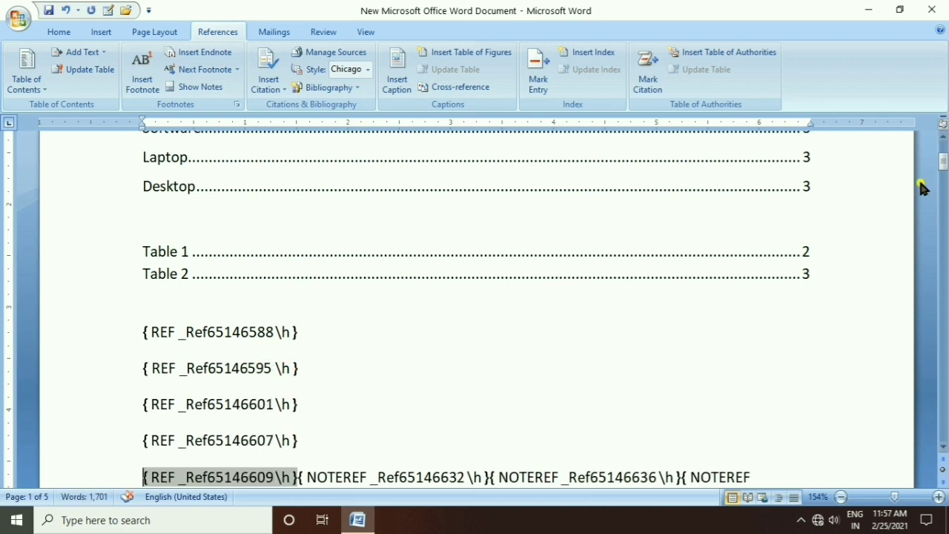
# - Put each NOTEREF field on its own line, fixing a misplaced break, then select all nine fields
pyautogui.click(942, 166)
pyautogui.moveTo(943, 167); pyautogui.dragTo(942, 170)
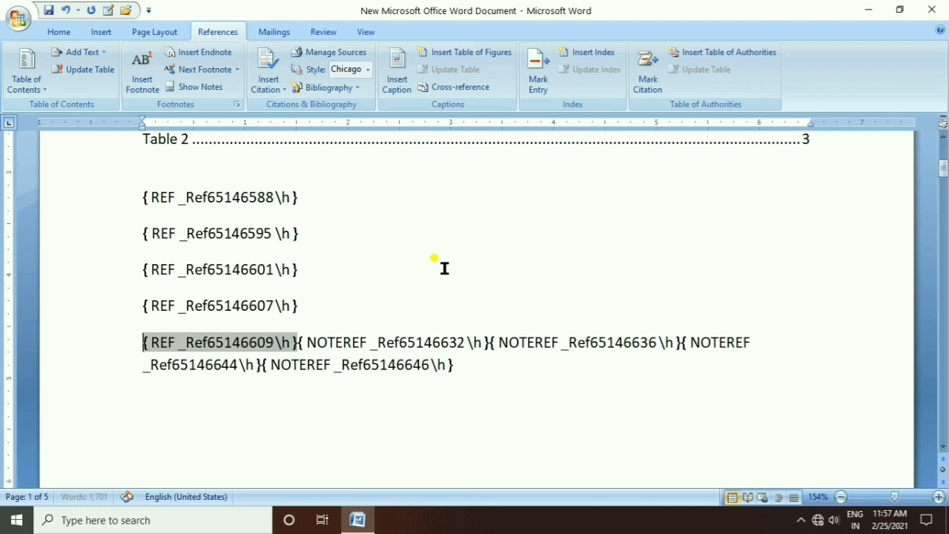
pyautogui.click(299, 342)
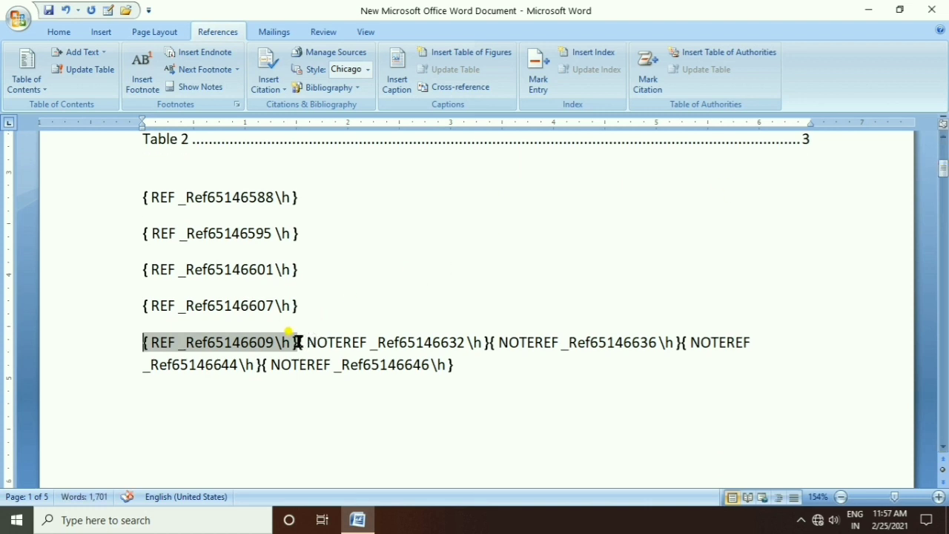
pyautogui.press('Return')
pyautogui.click(334, 379)
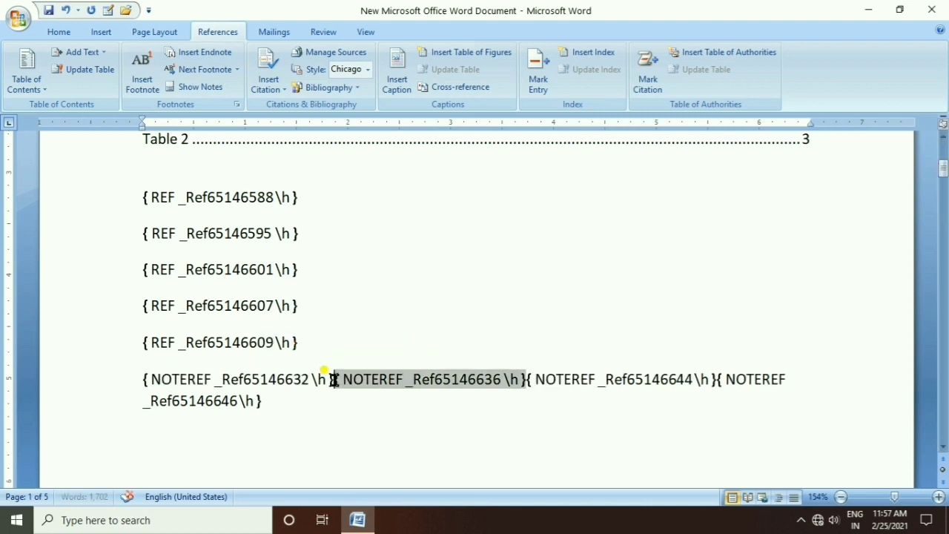
pyautogui.press('Return')
pyautogui.click(332, 414)
pyautogui.press('Return')
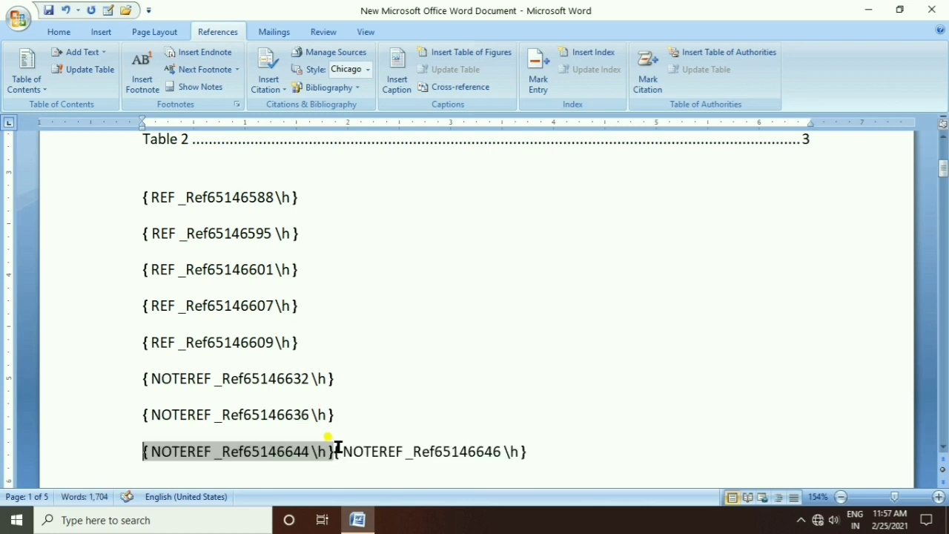
pyautogui.click(328, 447)
pyautogui.press('Return')
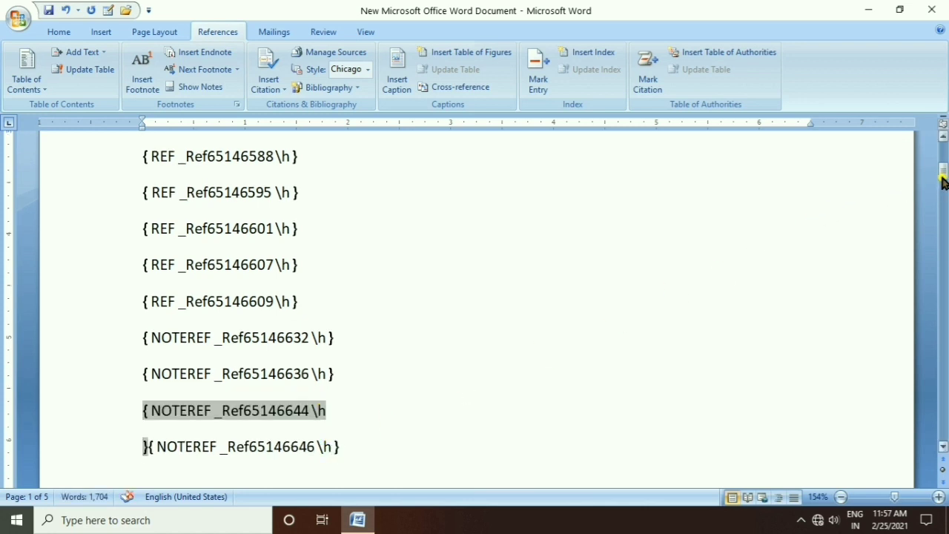
pyautogui.moveTo(942, 176); pyautogui.dragTo(943, 175)
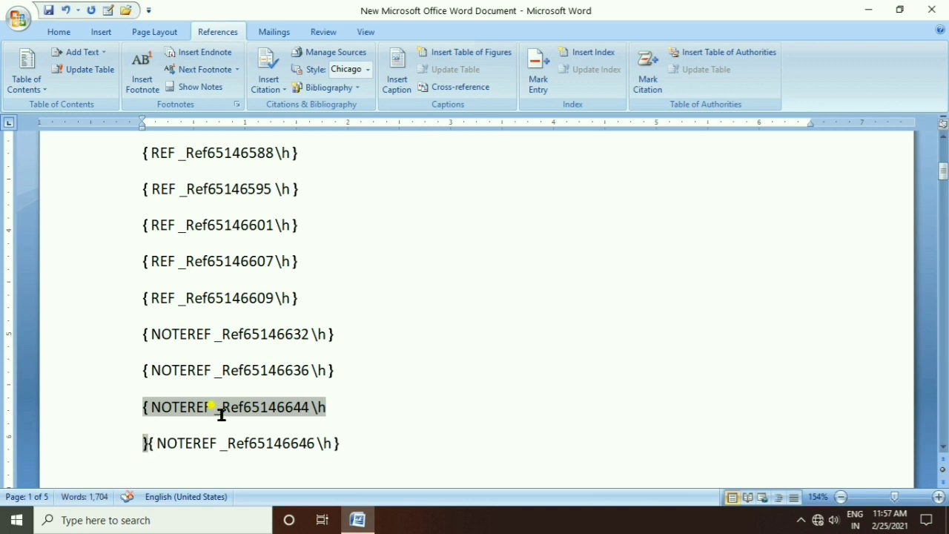
pyautogui.press('BackSpace')
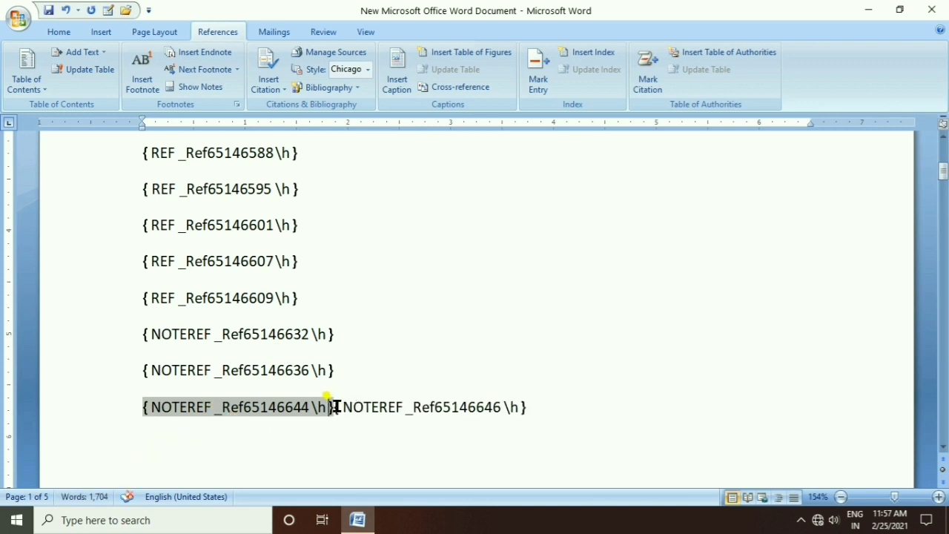
pyautogui.click(336, 407)
pyautogui.press('Return')
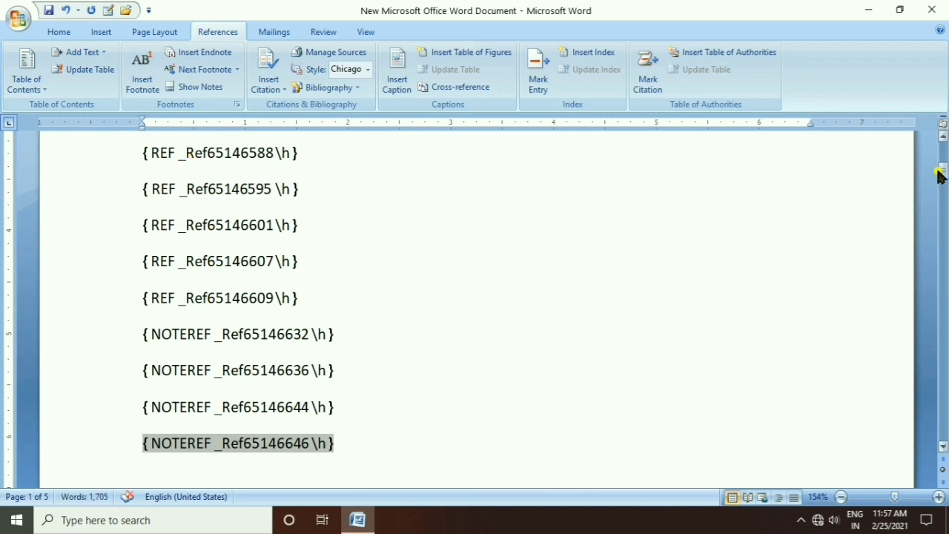
pyautogui.moveTo(941, 171); pyautogui.dragTo(942, 168)
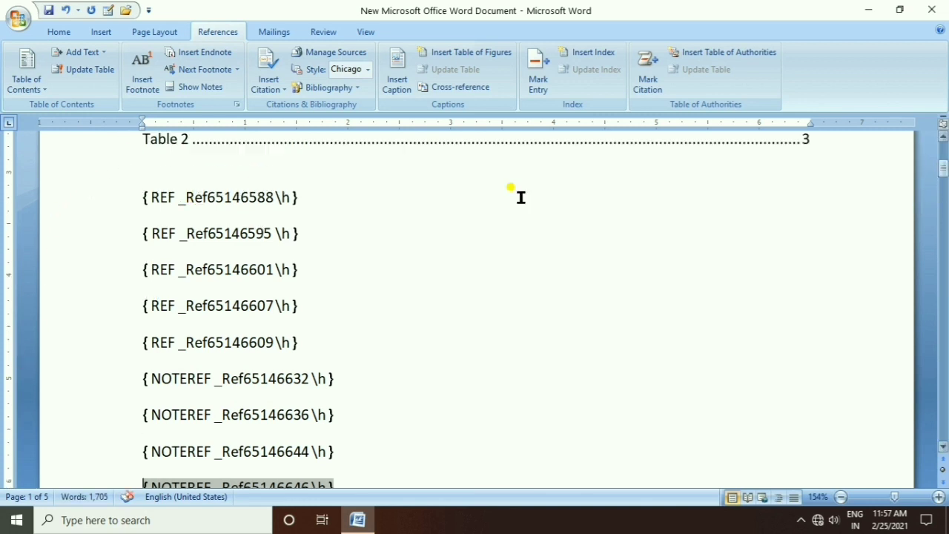
pyautogui.moveTo(141, 194)
pyautogui.mouseDown()
pyautogui.moveTo(319, 415)
pyautogui.moveTo(345, 427)
pyautogui.mouseUp()
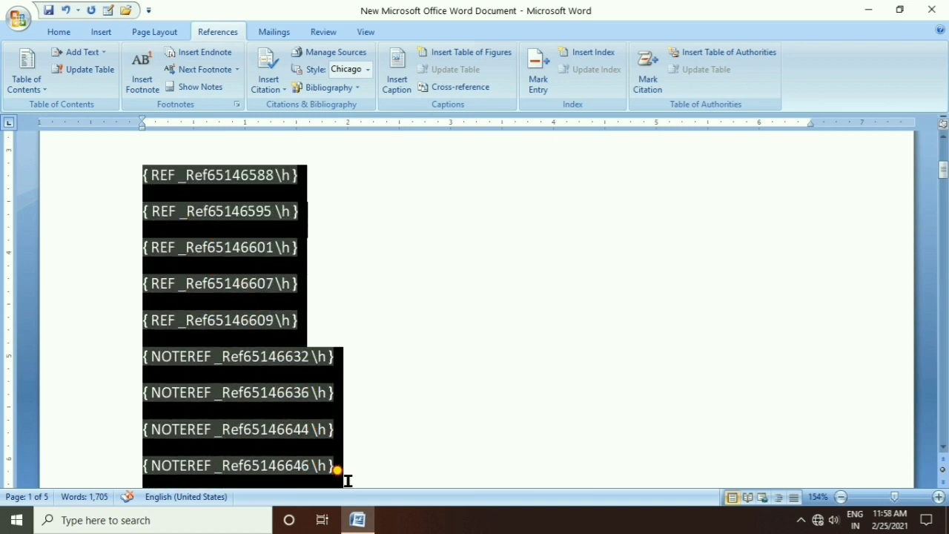
# - Toggle the selected fields to show results: Ram, Hardware, Software, Laptop, Desktop, 1, 2, i, ii
pyautogui.rightClick(245, 293)
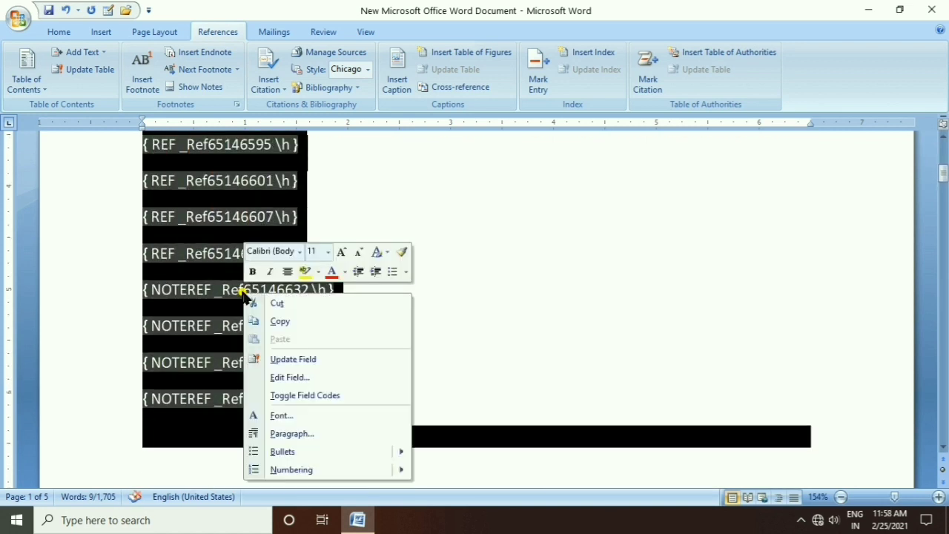
pyautogui.click(296, 397)
pyautogui.click(275, 347)
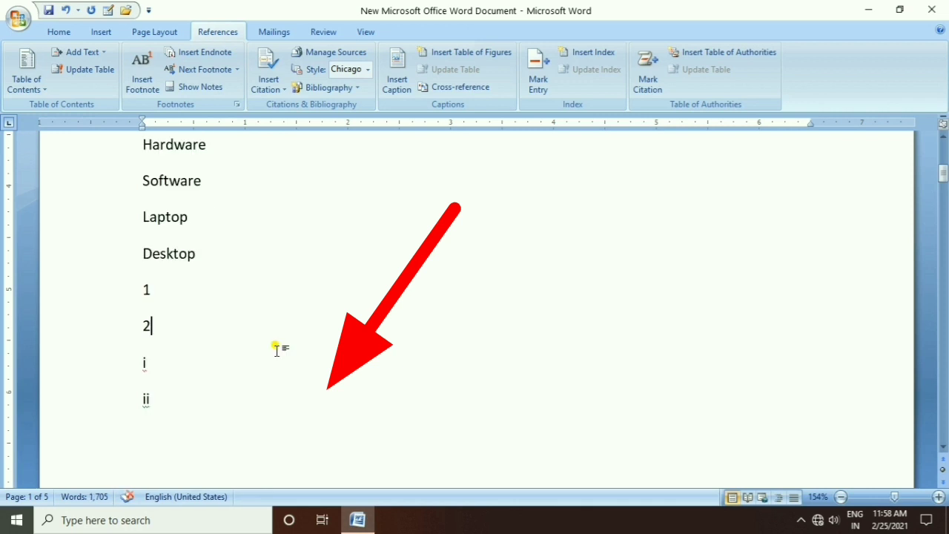
# - Follow the Ram cross-reference to its heading on page 2
pyautogui.scroll(3, 333, 362)
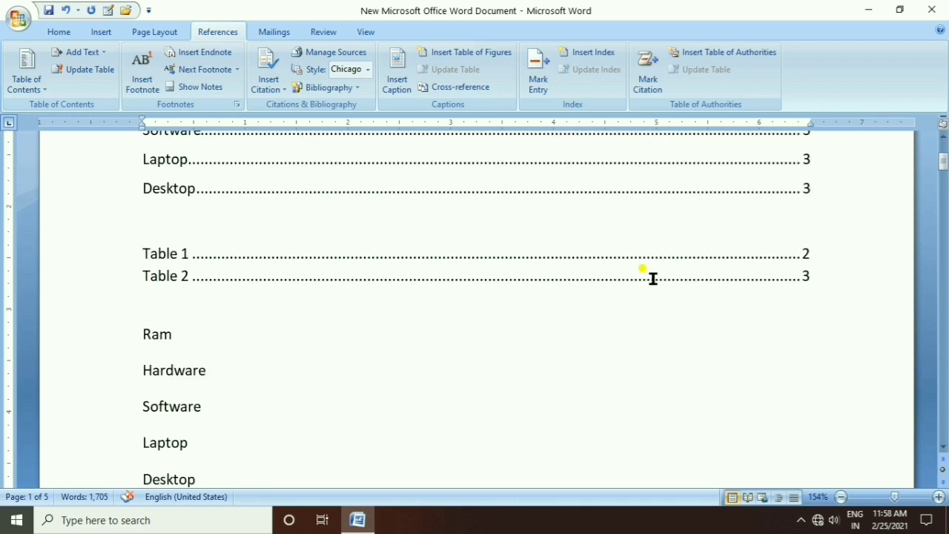
pyautogui.moveTo(943, 159); pyautogui.dragTo(943, 167)
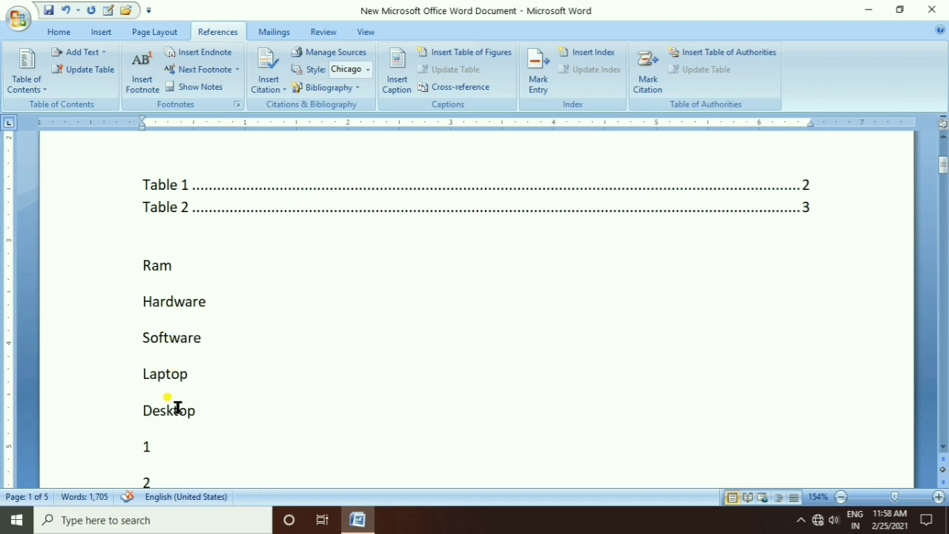
pyautogui.moveTo(943, 170); pyautogui.dragTo(944, 163)
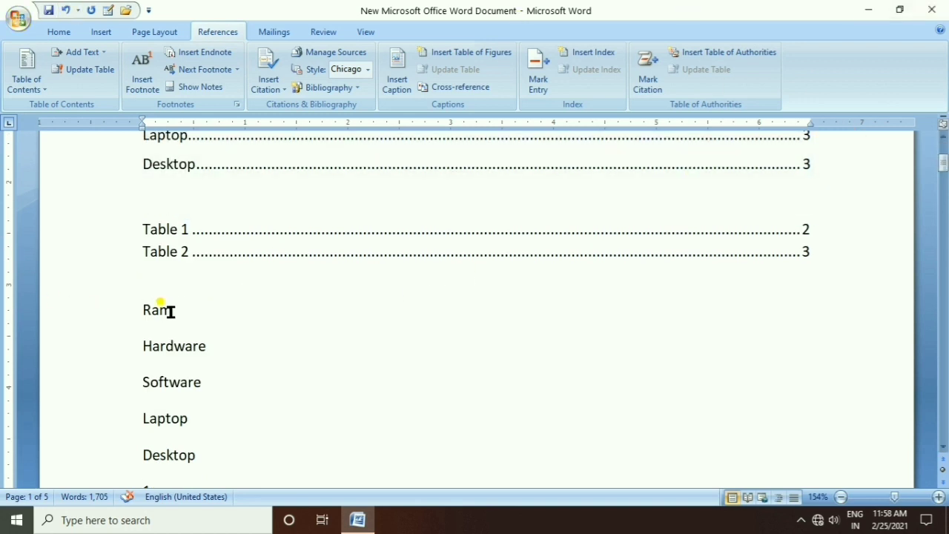
pyautogui.click(159, 308)
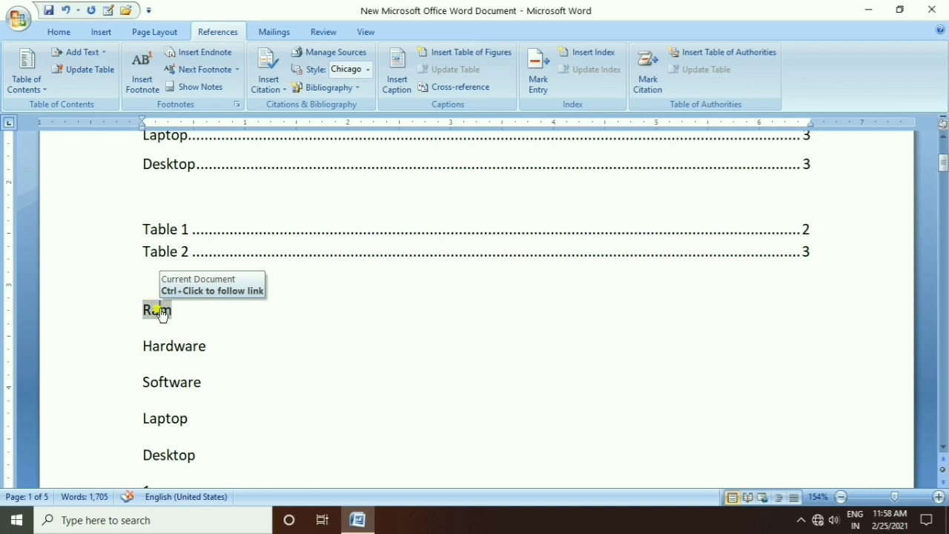
pyautogui.keyDown('ctrl'); pyautogui.click(162, 312); pyautogui.keyUp('ctrl')
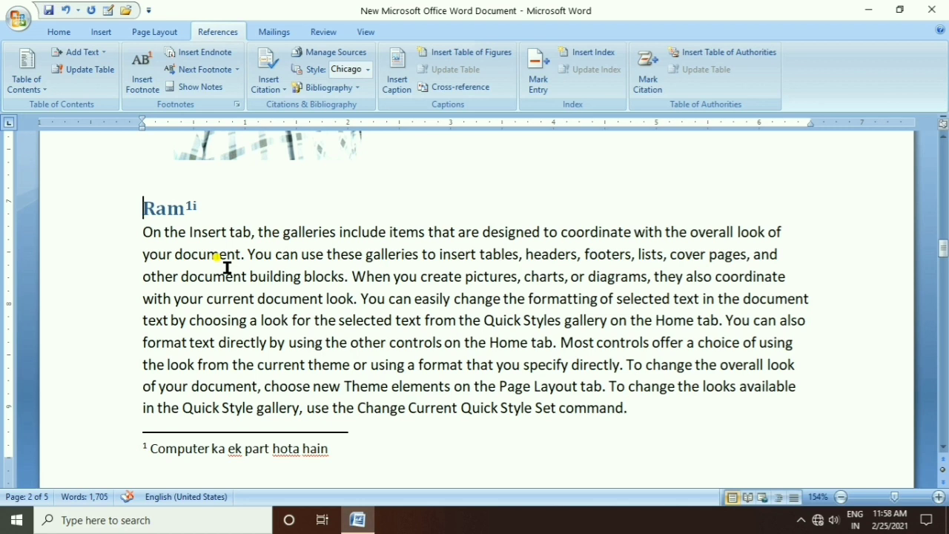
# - Follow the Desktop entry in the Contents table to its heading
pyautogui.scroll(3, 227, 268)
pyautogui.scroll(3, 227, 268)
pyautogui.scroll(3, 227, 268)
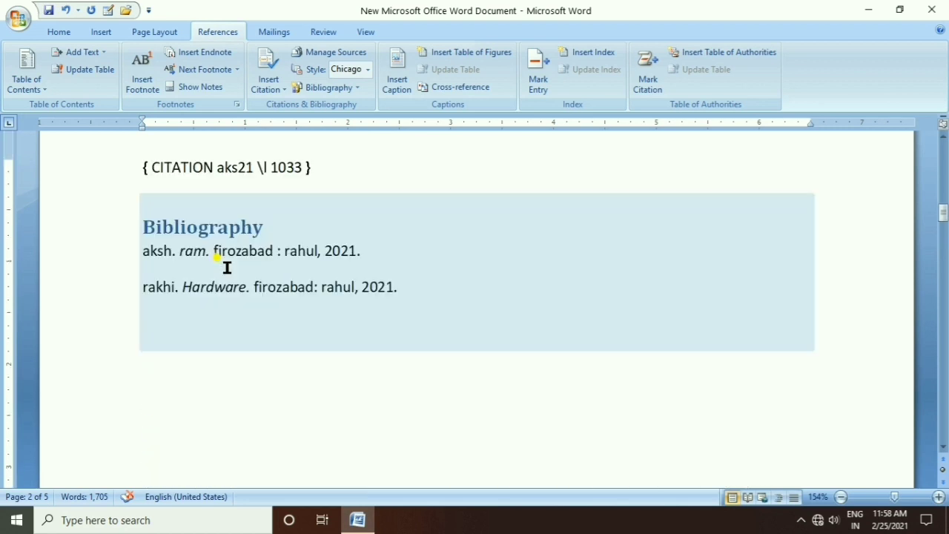
pyautogui.scroll(3, 227, 267)
pyautogui.scroll(3, 227, 268)
pyautogui.scroll(3, 227, 268)
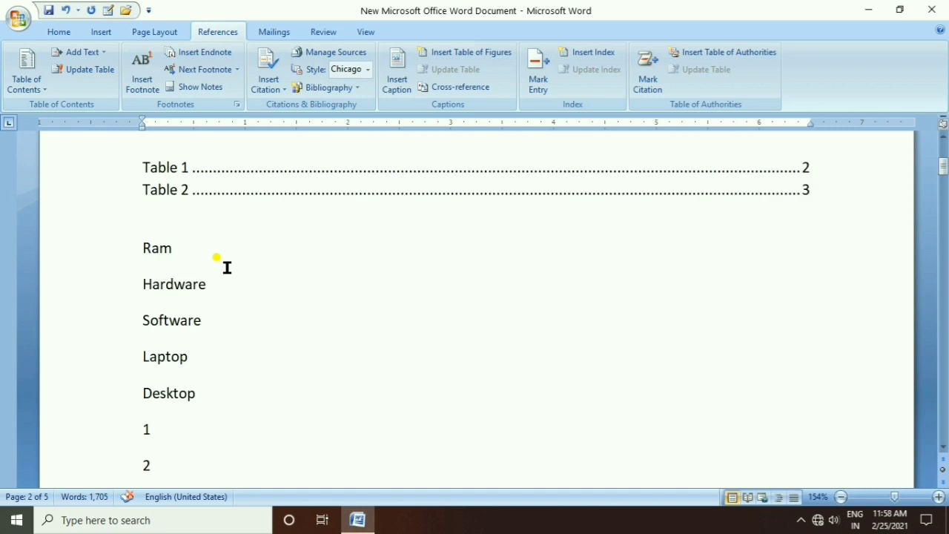
pyautogui.click(151, 393)
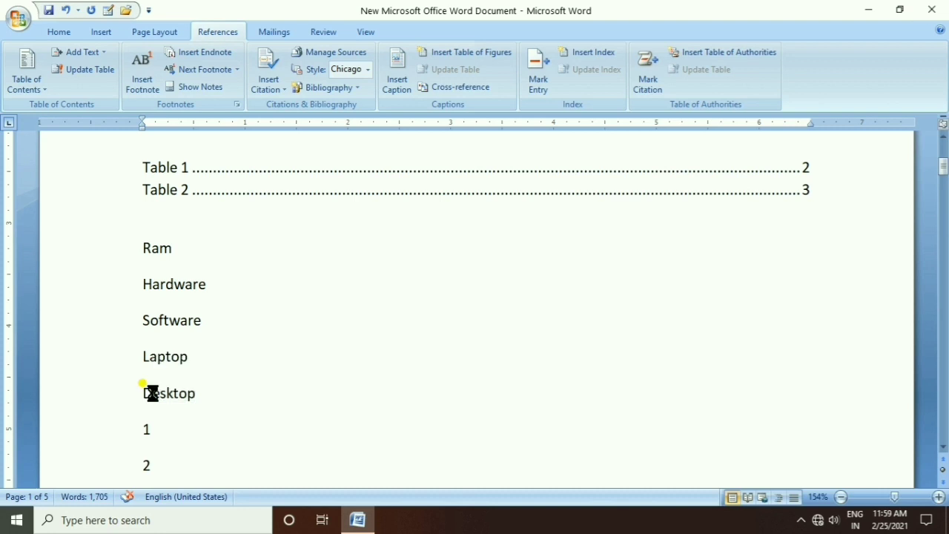
pyautogui.keyDown('ctrl'); pyautogui.click(153, 398); pyautogui.keyUp('ctrl')
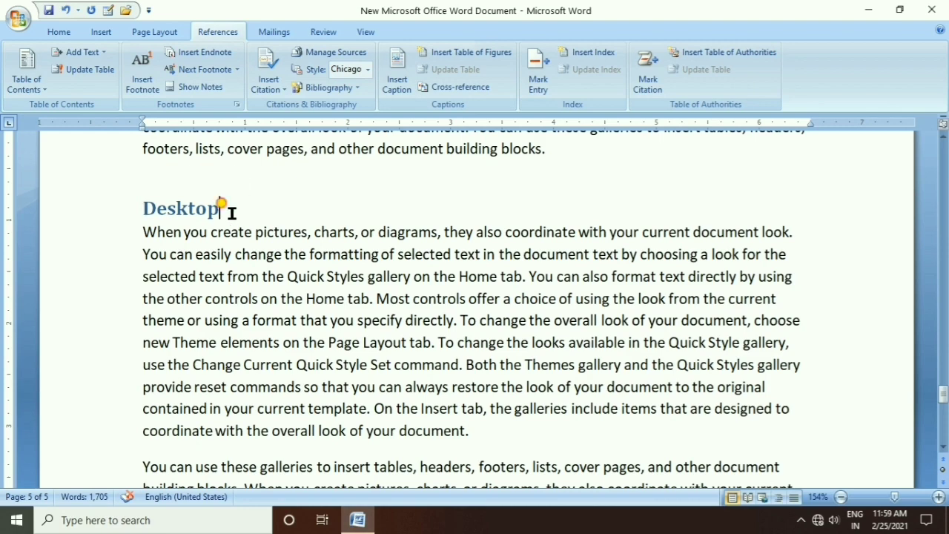
# - Follow endnote i back to the Ram heading, then scroll up to the Contents list
pyautogui.scroll(-3, 239, 234)
pyautogui.scroll(5, 239, 234)
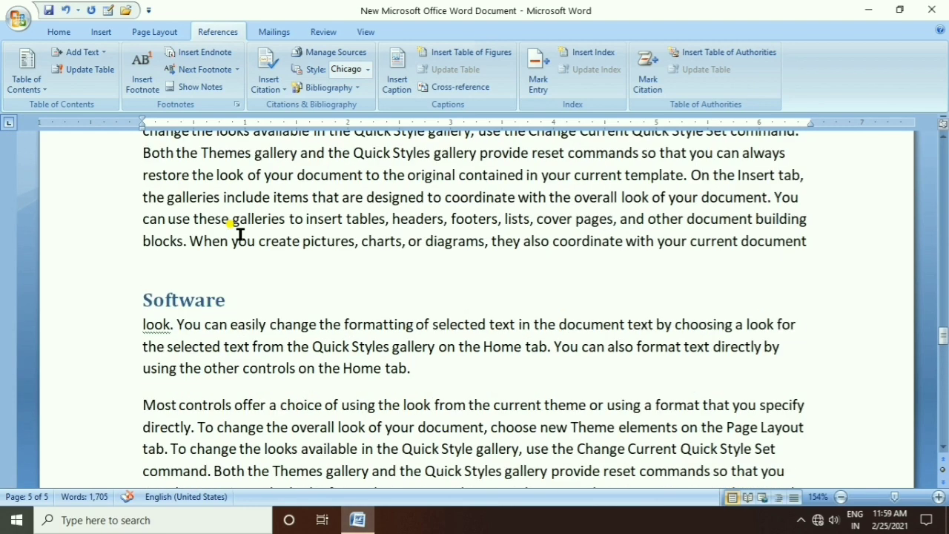
pyautogui.scroll(5, 240, 234)
pyautogui.scroll(5, 239, 233)
pyautogui.scroll(3, 239, 234)
pyautogui.scroll(5, 240, 233)
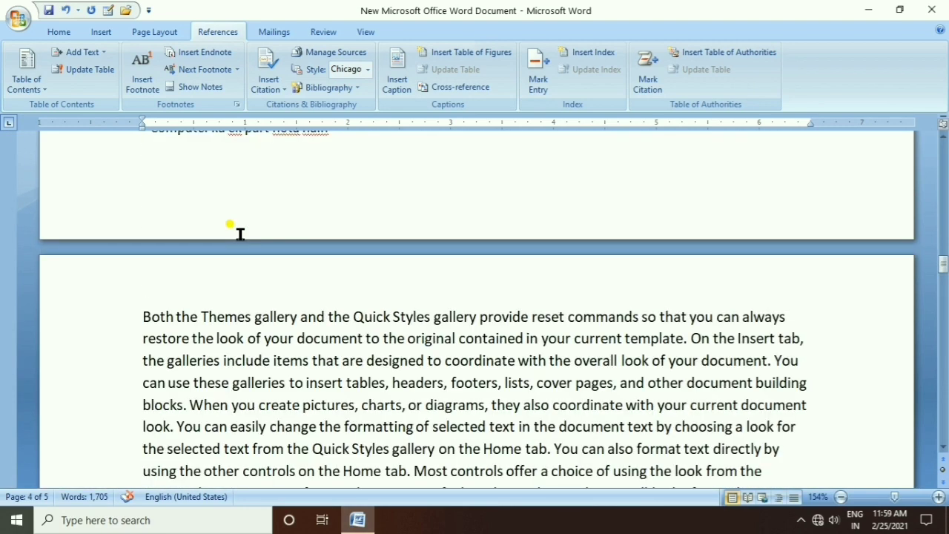
pyautogui.scroll(5, 240, 234)
pyautogui.scroll(5, 239, 233)
pyautogui.scroll(5, 240, 234)
pyautogui.scroll(6, 239, 234)
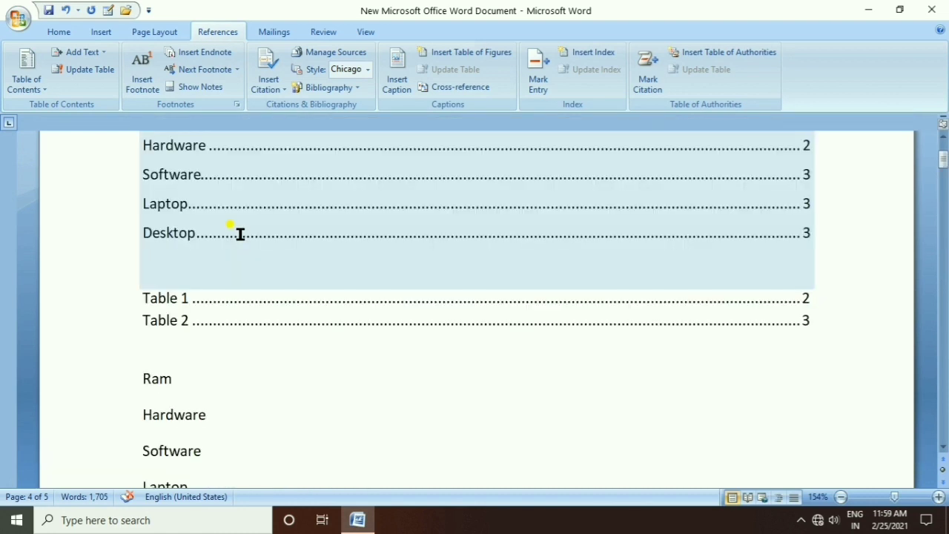
pyautogui.scroll(-3, 239, 233)
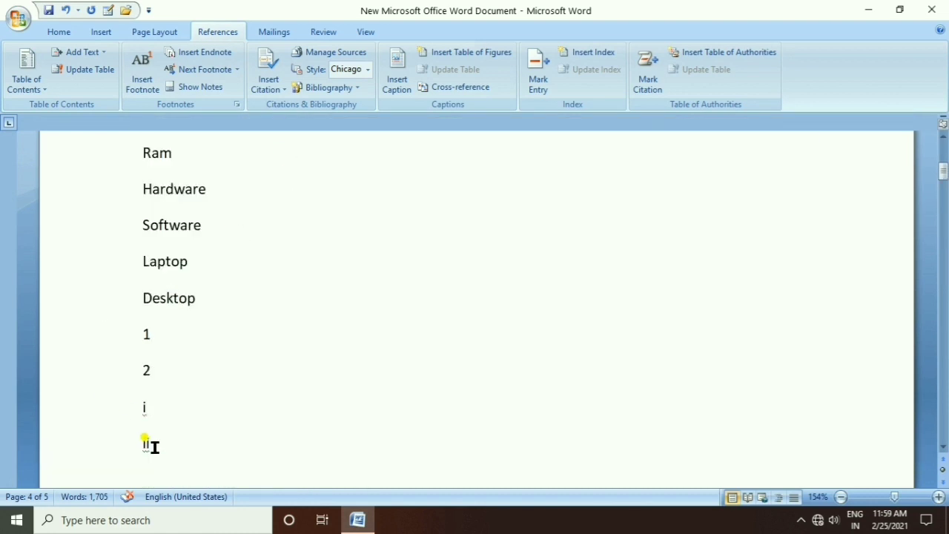
pyautogui.doubleClick(143, 406)
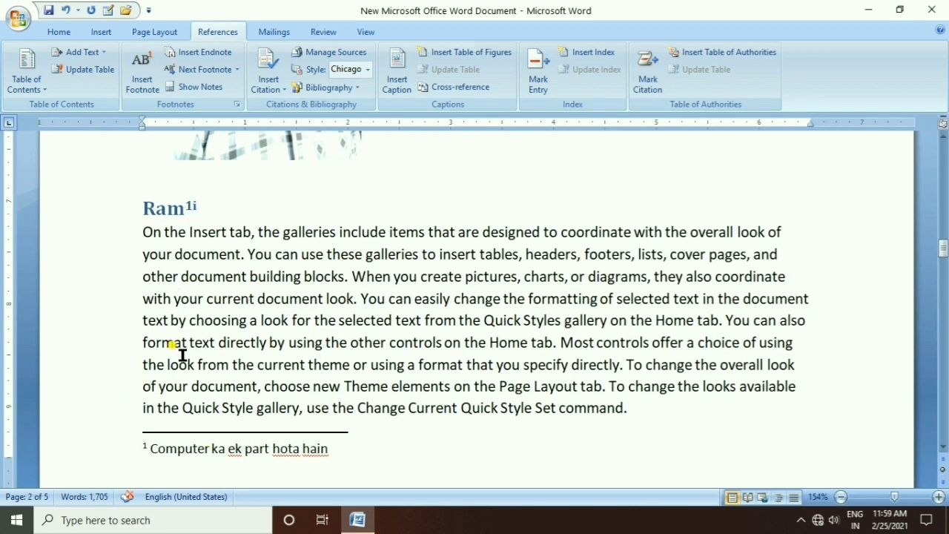
pyautogui.scroll(5, 331, 435)
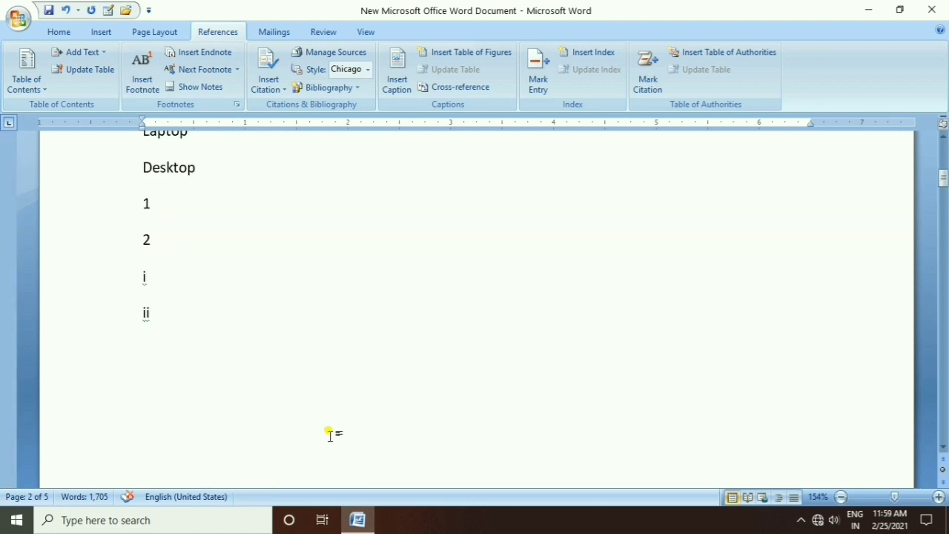
pyautogui.scroll(5, 328, 434)
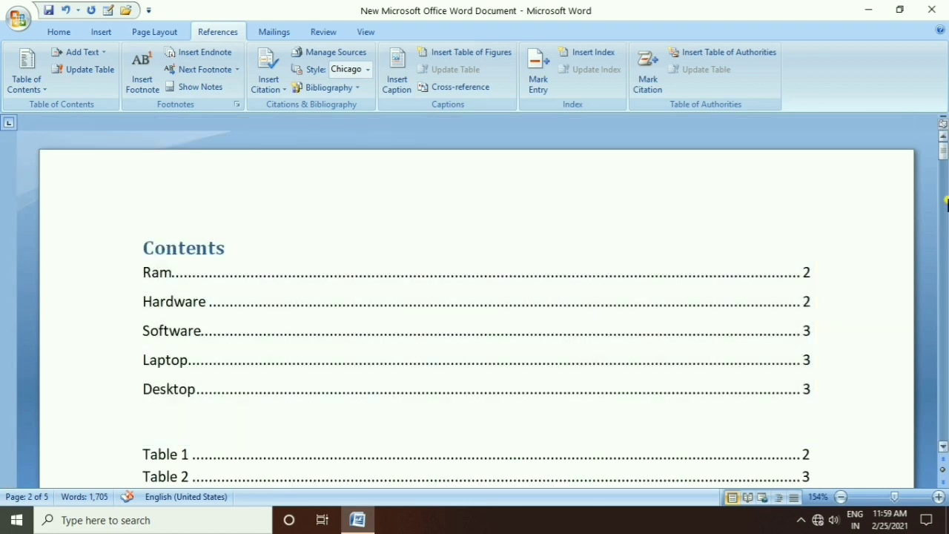
# - Scroll down to the Ram heading and its paragraph below the photo on page 2
pyautogui.moveTo(944, 152); pyautogui.dragTo(946, 187)
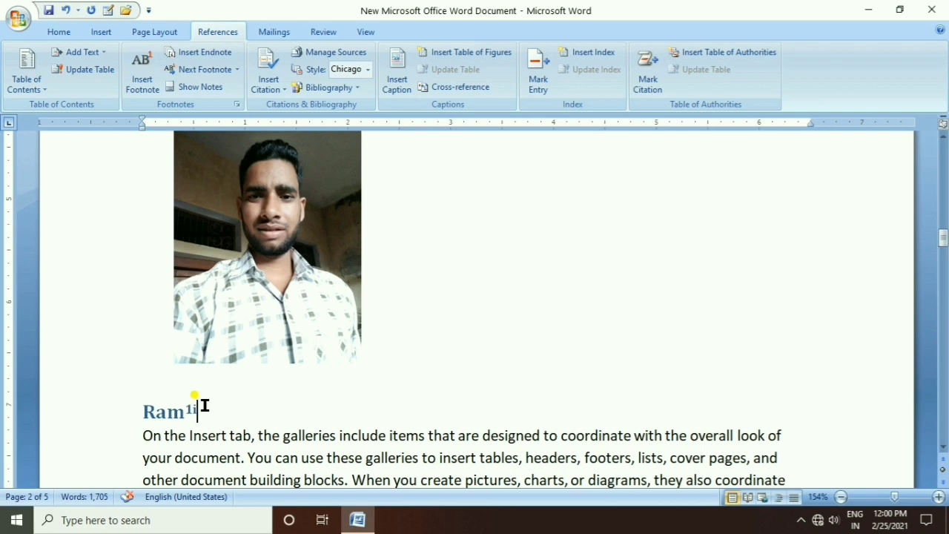
# - Mark 'ram' as a main index entry for the current page on the Ram heading
pyautogui.click(541, 81)
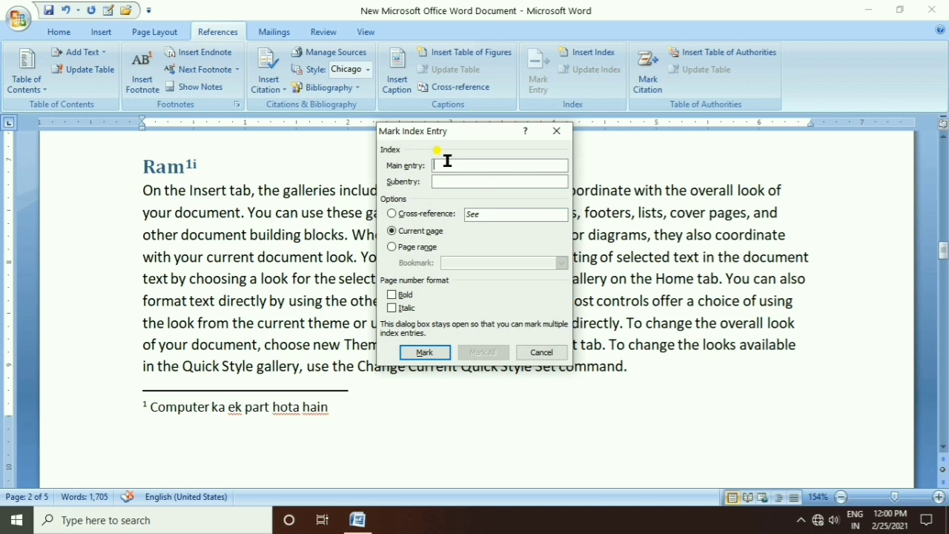
pyautogui.write('ram')
pyautogui.click(392, 213)
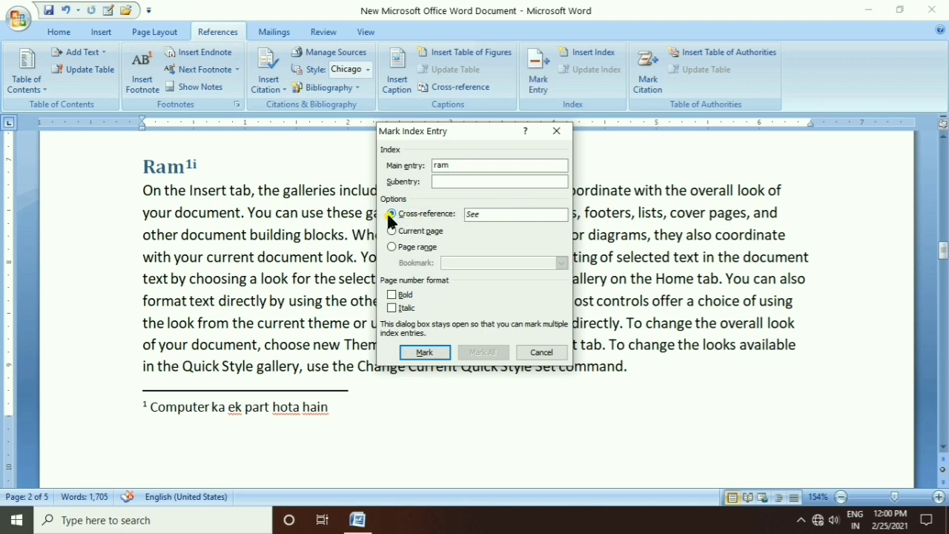
pyautogui.click(392, 232)
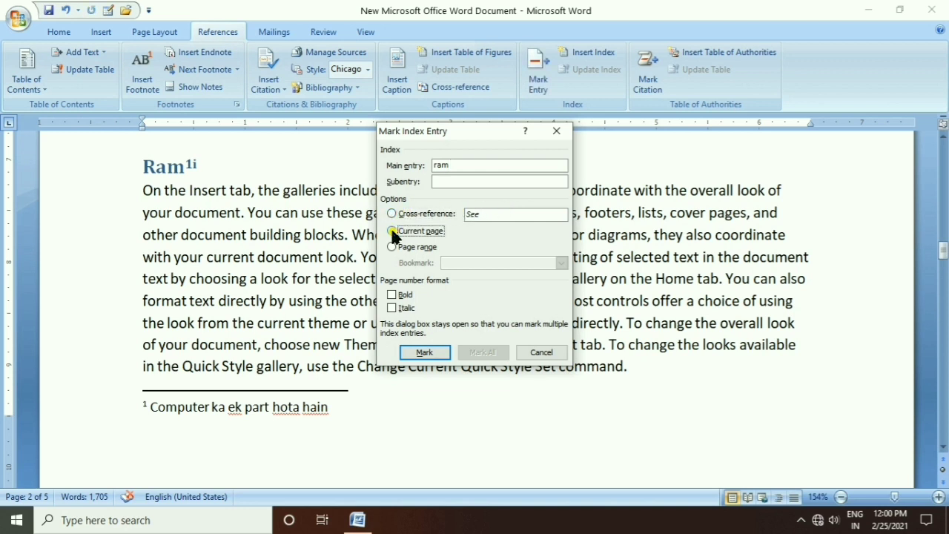
pyautogui.click(433, 354)
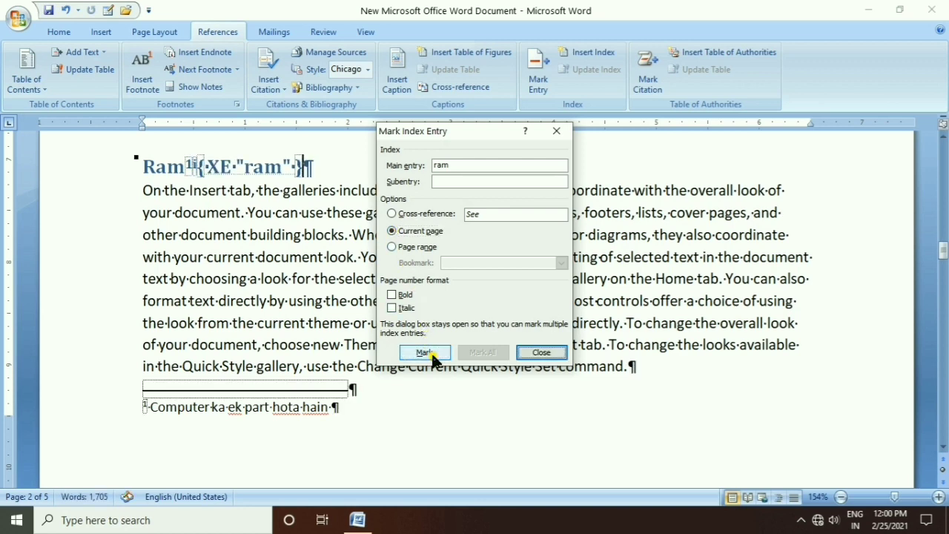
pyautogui.click(545, 350)
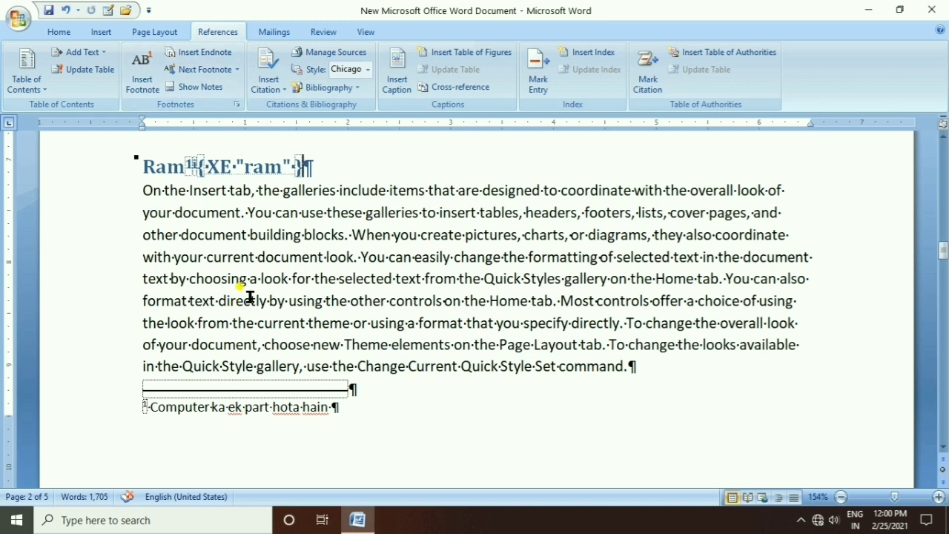
# - Turn off Show/Hide ¶ so the XE "ram" field is hidden, then return to References
pyautogui.click(58, 29)
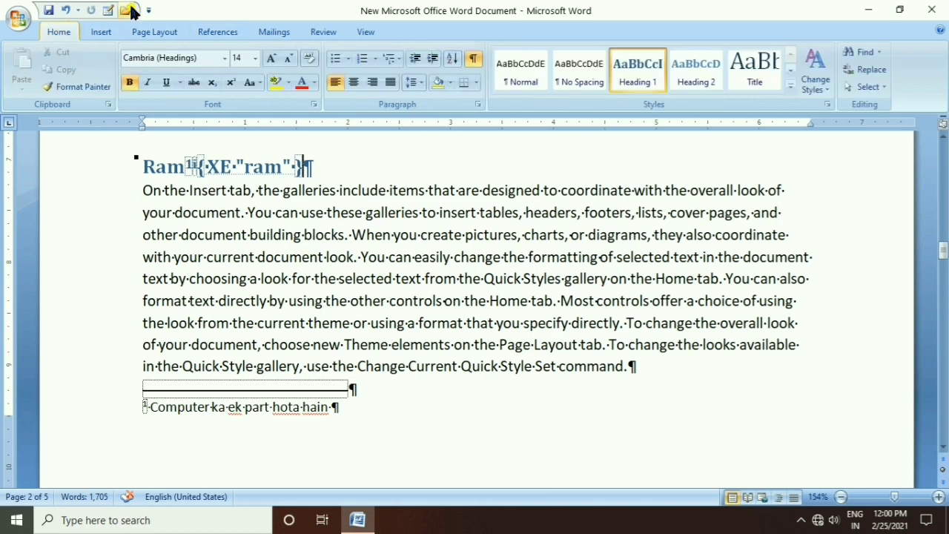
pyautogui.click(475, 59)
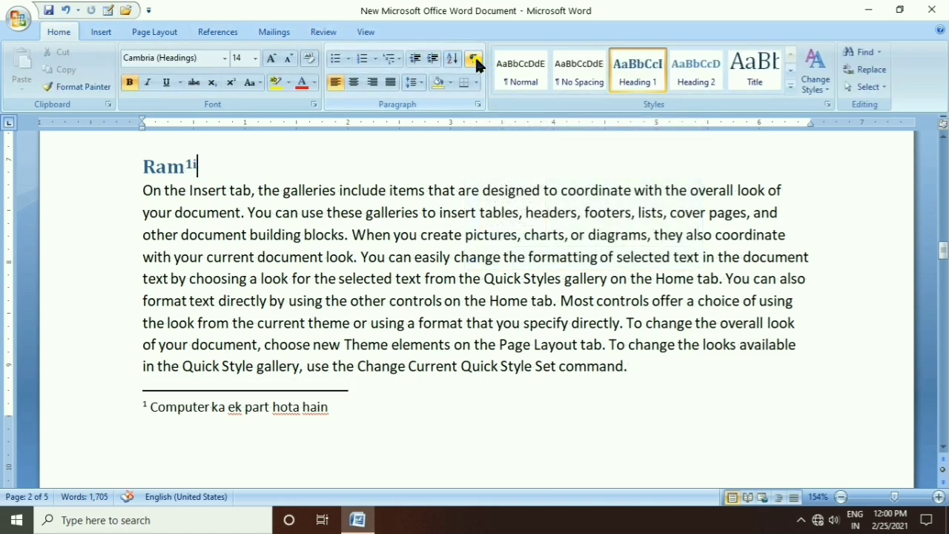
pyautogui.scroll(3, 493, 375)
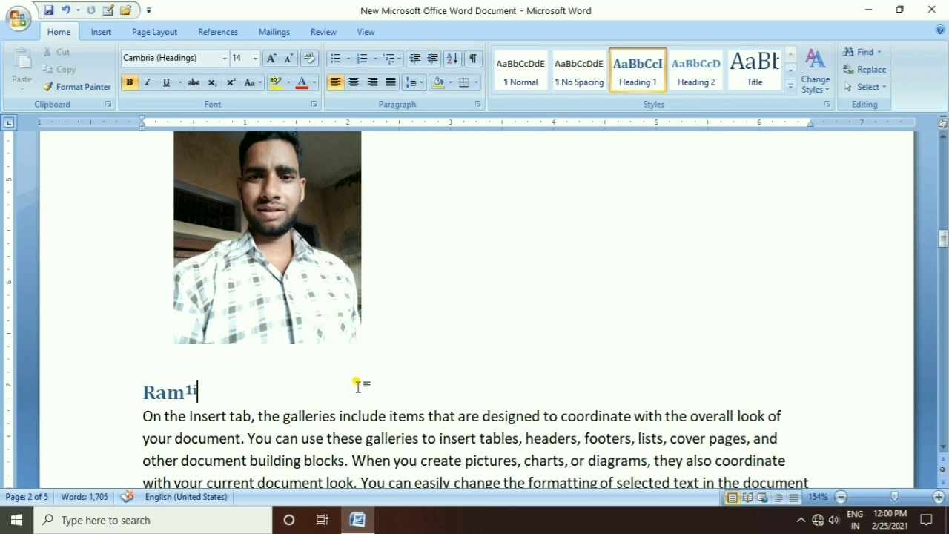
pyautogui.click(103, 30)
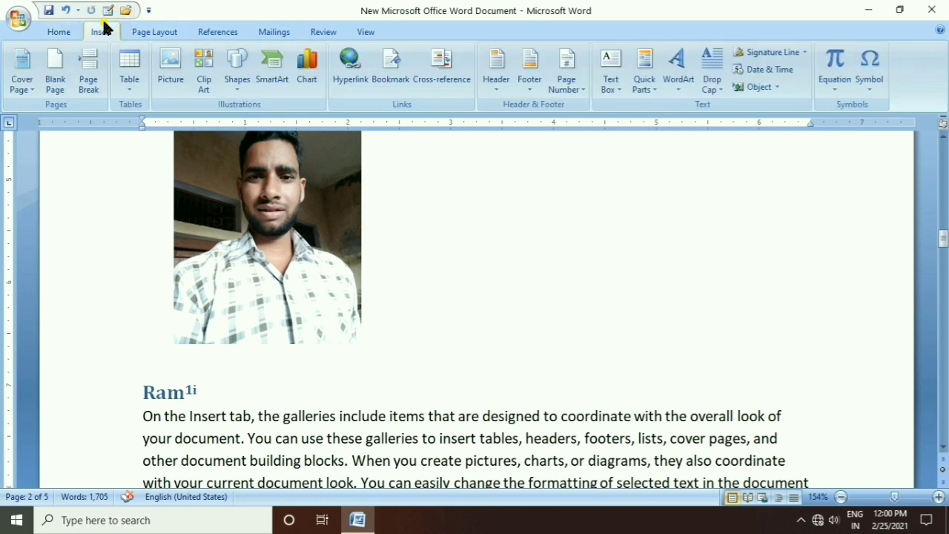
pyautogui.click(215, 34)
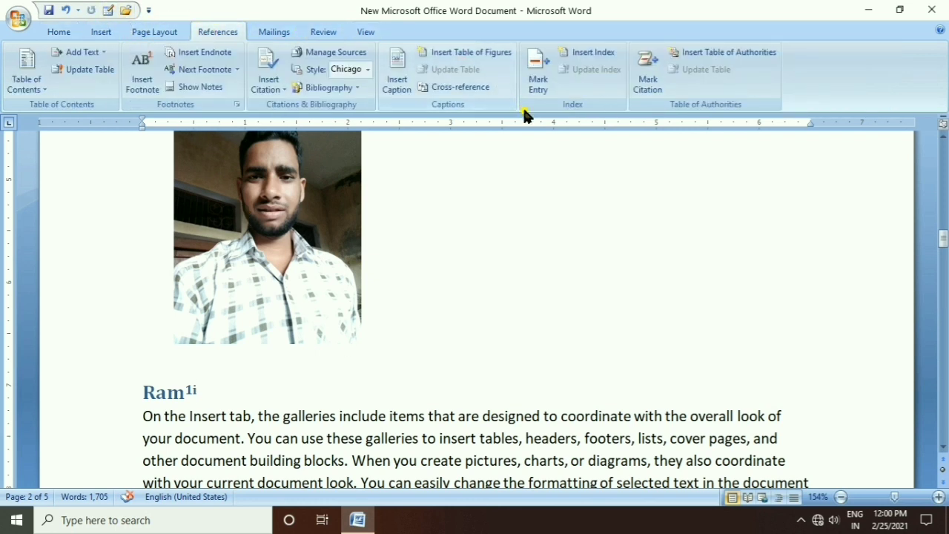
pyautogui.click(592, 58)
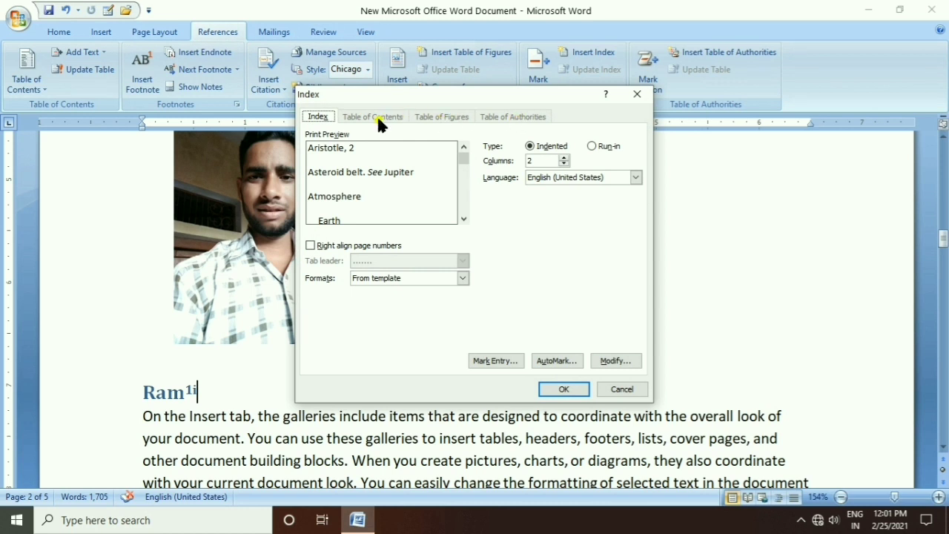
pyautogui.click(637, 94)
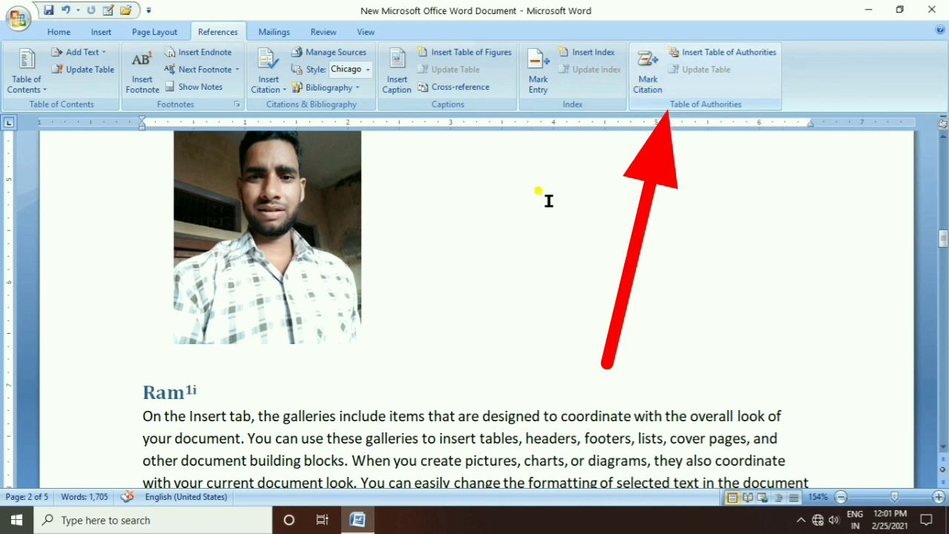
# - Bring the Bibliography listing ram and Hardware into view and place the cursor on the line below
pyautogui.scroll(5, 449, 267)
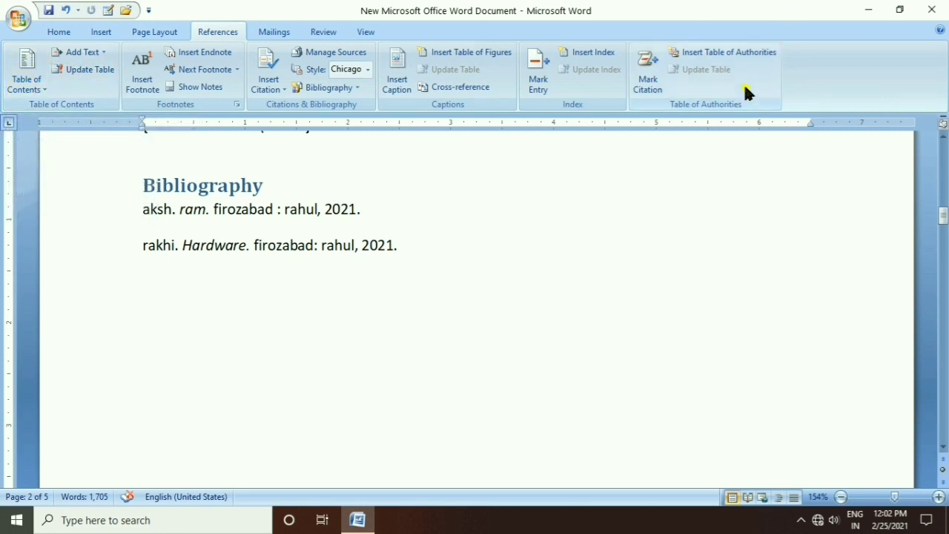
pyautogui.click(487, 209)
pyautogui.click(428, 324)
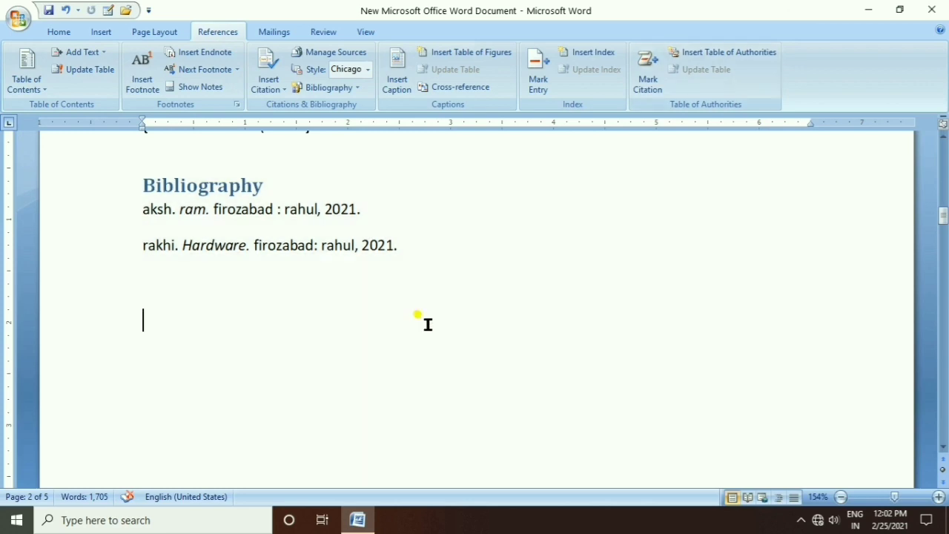